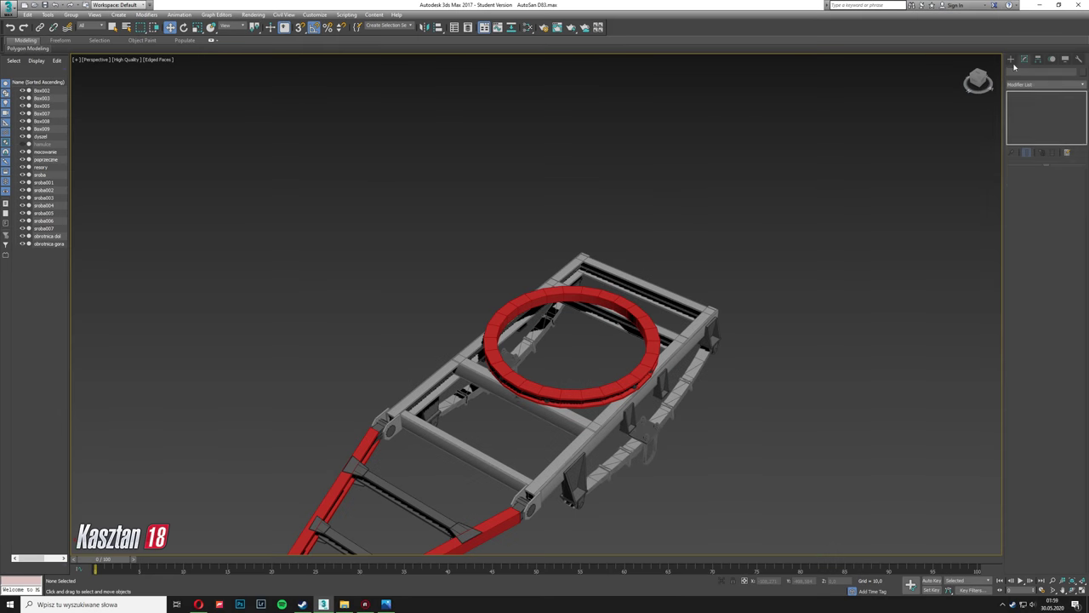
Step: Draw a long box beam, Box010, along the side of the trailer chassis
drag(815, 205, 709, 279)
alt+middle_drag(752, 300, 993, 228)
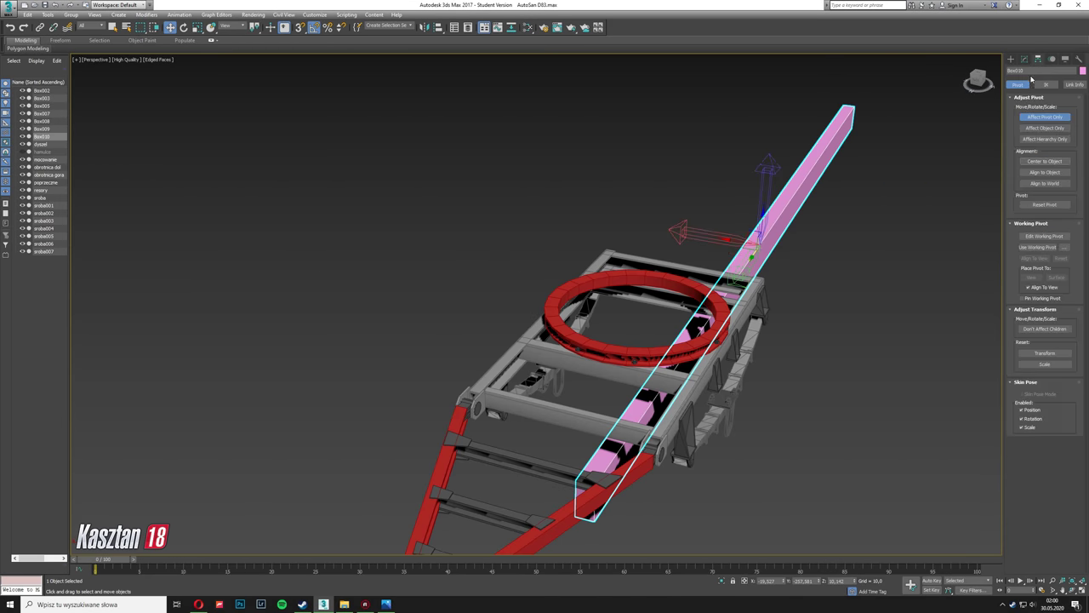
mouse_move(510, 213)
alt+middle_down()
mouse_move(359, 91)
mouse_move(681, 218)
mouse_move(572, 263)
alt+middle_up()
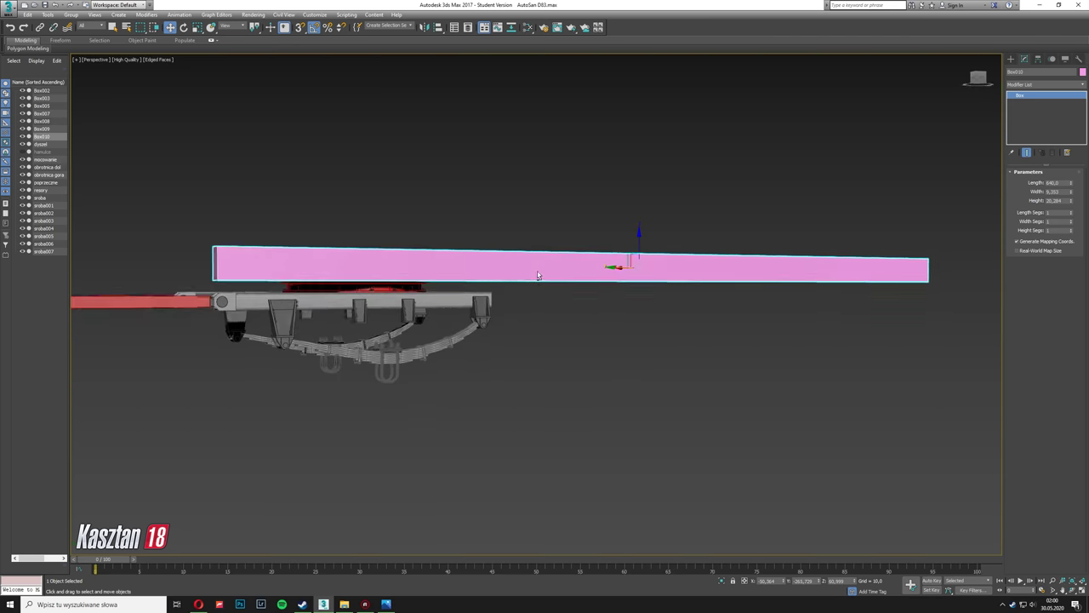
scroll(550, 312, up, 5)
Step: Maximize the Top view and convert the pink beam box to Editable Poly
key(alt+w)
right_click(360, 267)
key(alt+w)
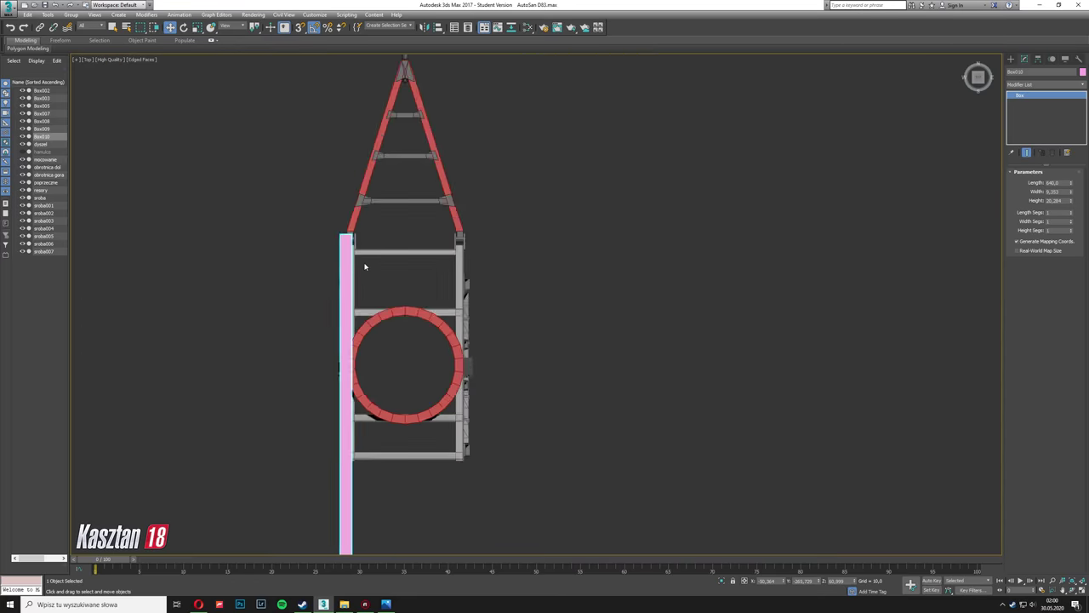
scroll(392, 514, up, 3)
right_click(1020, 96)
click(1046, 358)
Step: In Polygon mode, select the beam's faces from the maximized Perspective view
key(4)
key(ctrl+a)
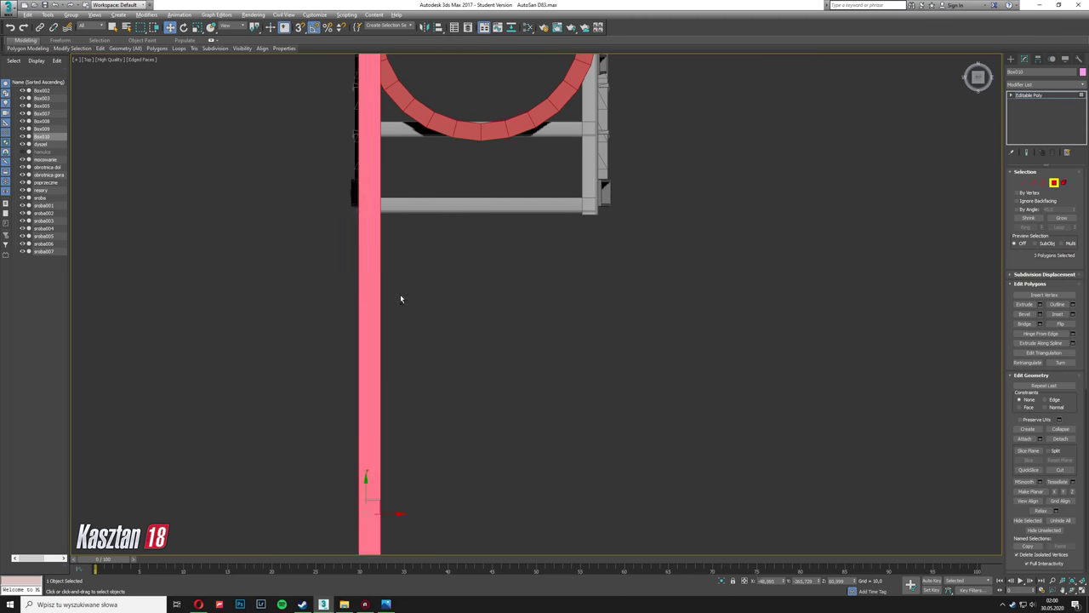
middle_drag(315, 278, 407, 297)
key(alt+w)
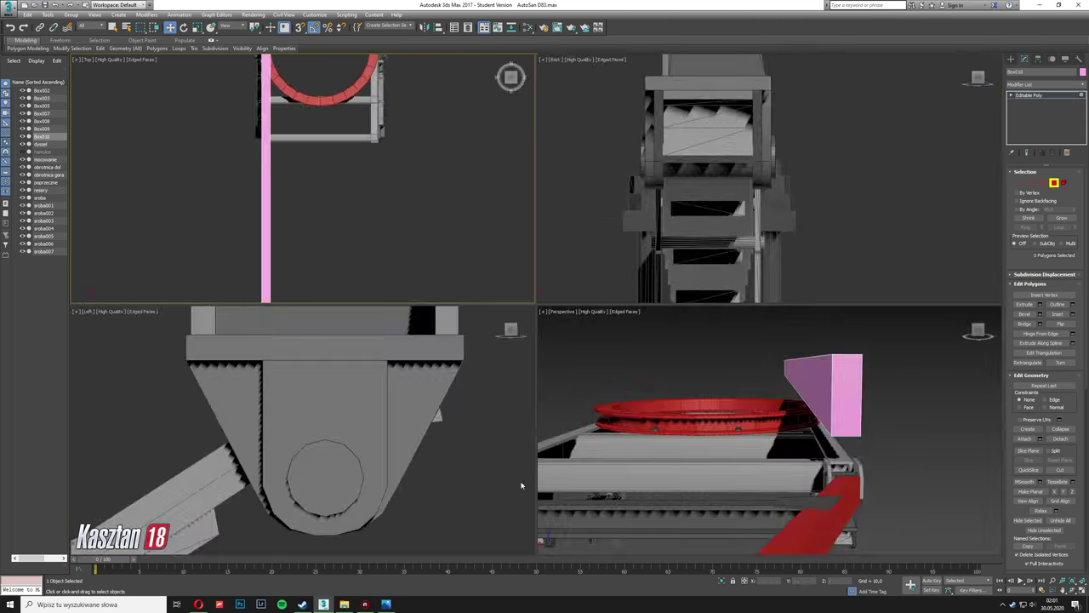
click(518, 479)
key(alt+w)
alt+middle_drag(671, 417, 574, 403)
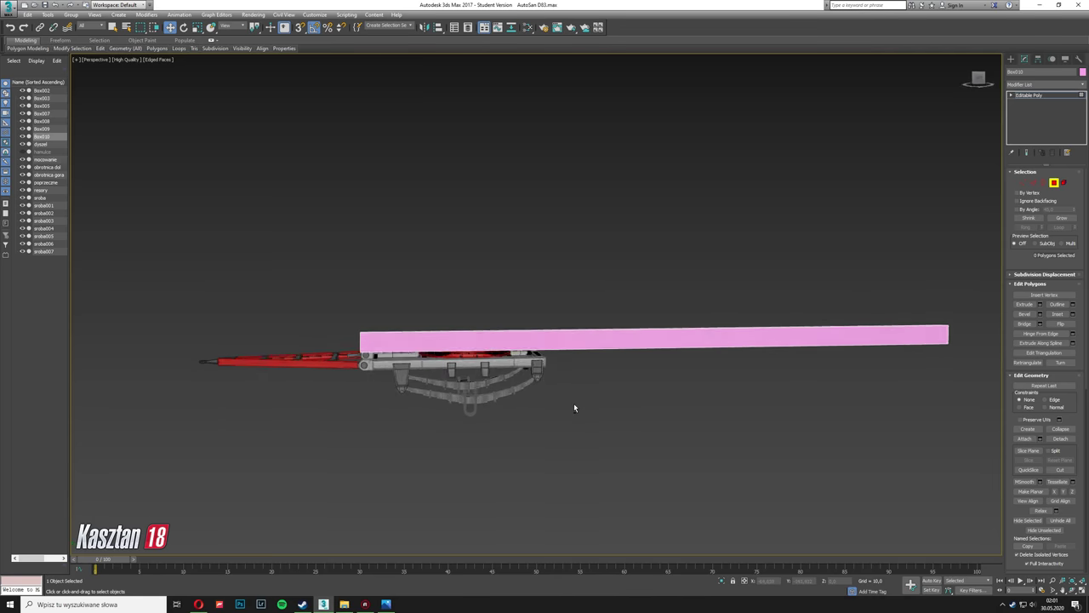
drag(573, 403, 576, 342)
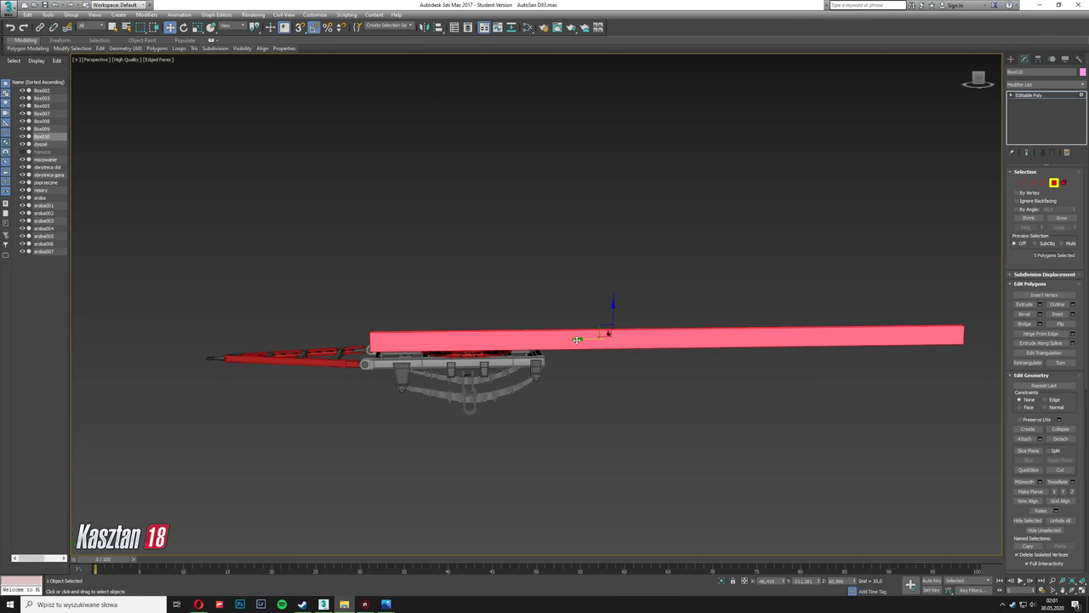
Step: Delete the beam's end face to open that end, then select its long lower face
click(366, 340)
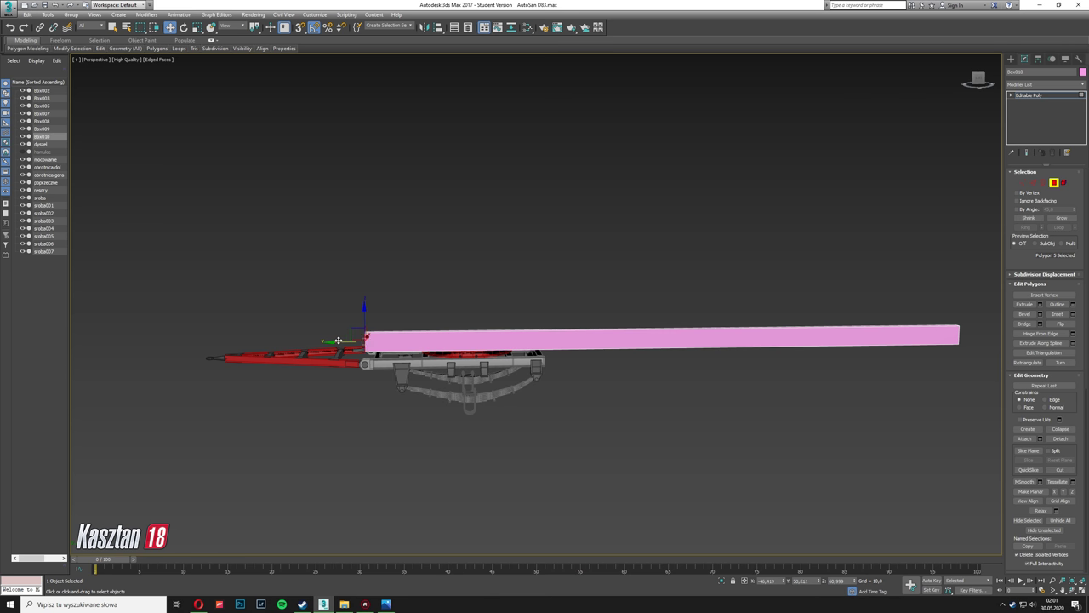
alt+middle_drag(366, 339, 822, 220)
scroll(825, 223, up, 5)
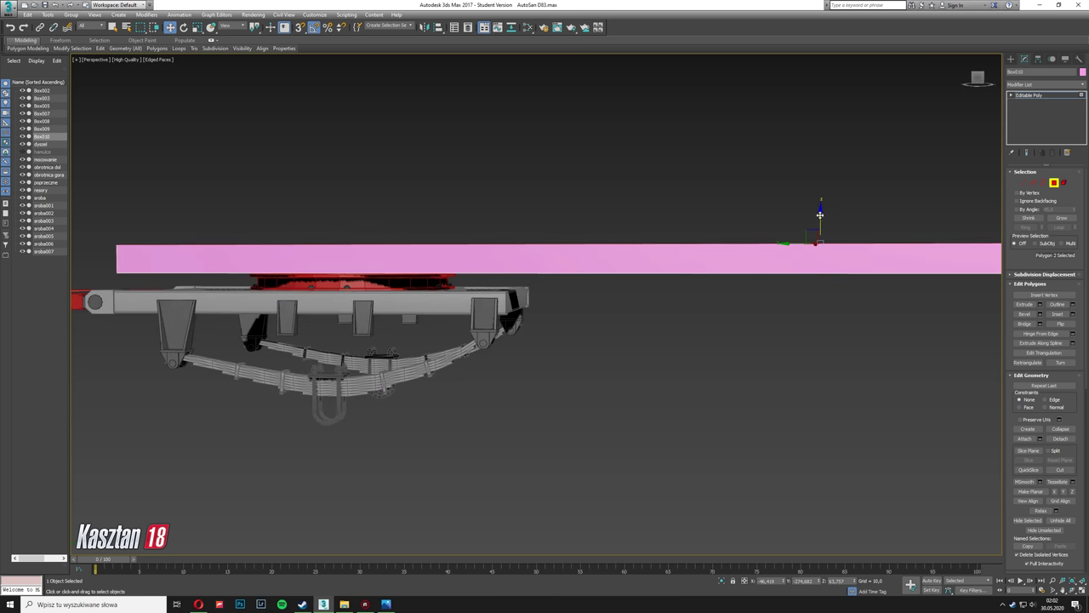
alt+middle_drag(692, 261, 695, 400)
key(Delete)
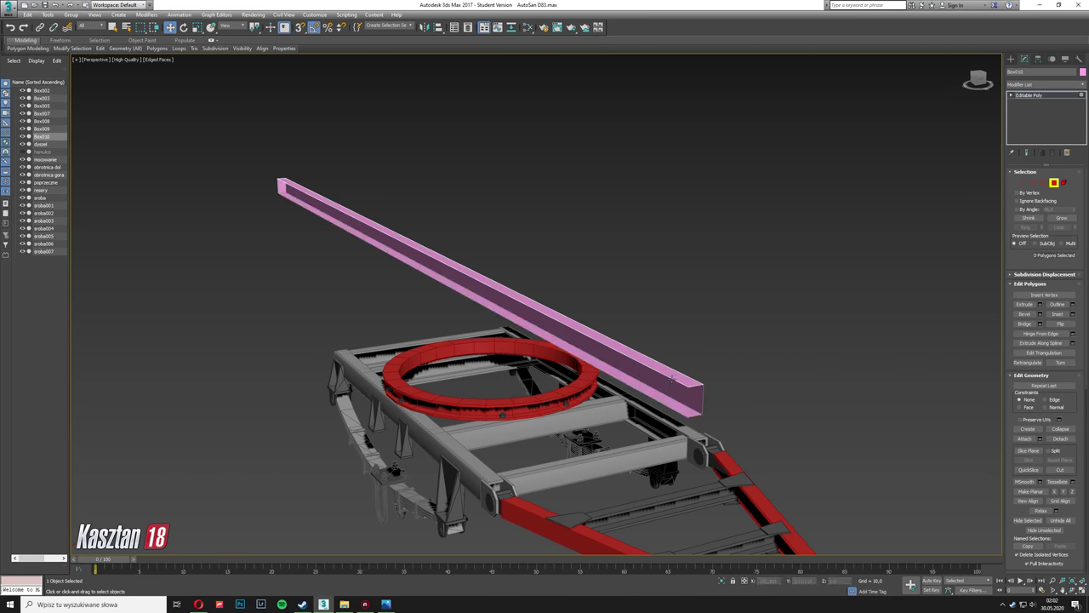
click(412, 262)
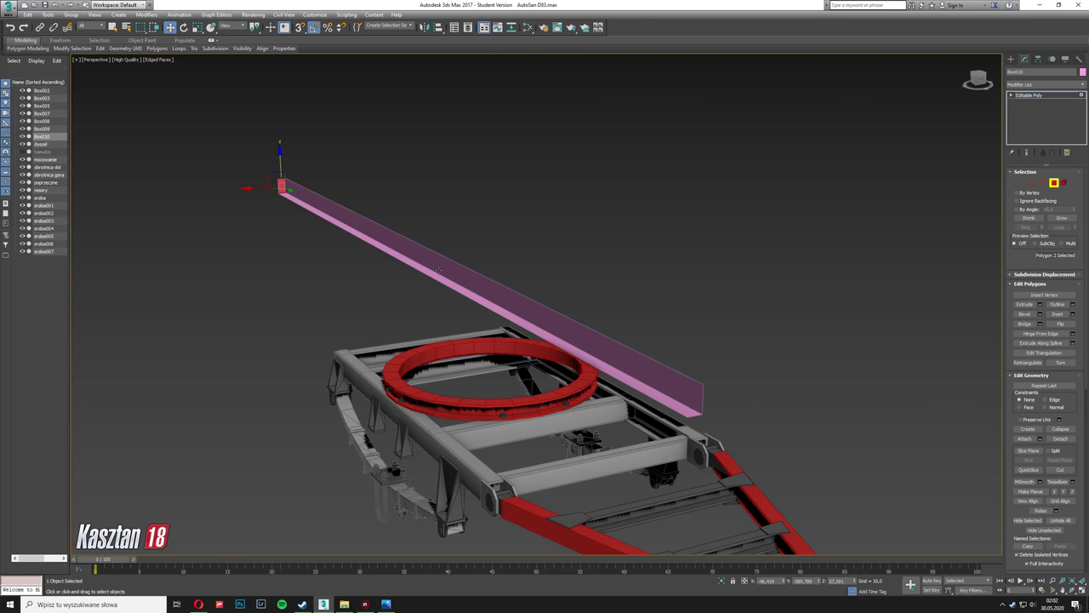
mouse_move(438, 271)
alt+middle_down()
mouse_move(516, 256)
mouse_move(486, 269)
alt+middle_up()
Step: Add edges along the beam and raise the lower vertices near the ends to taper its underside
key(2)
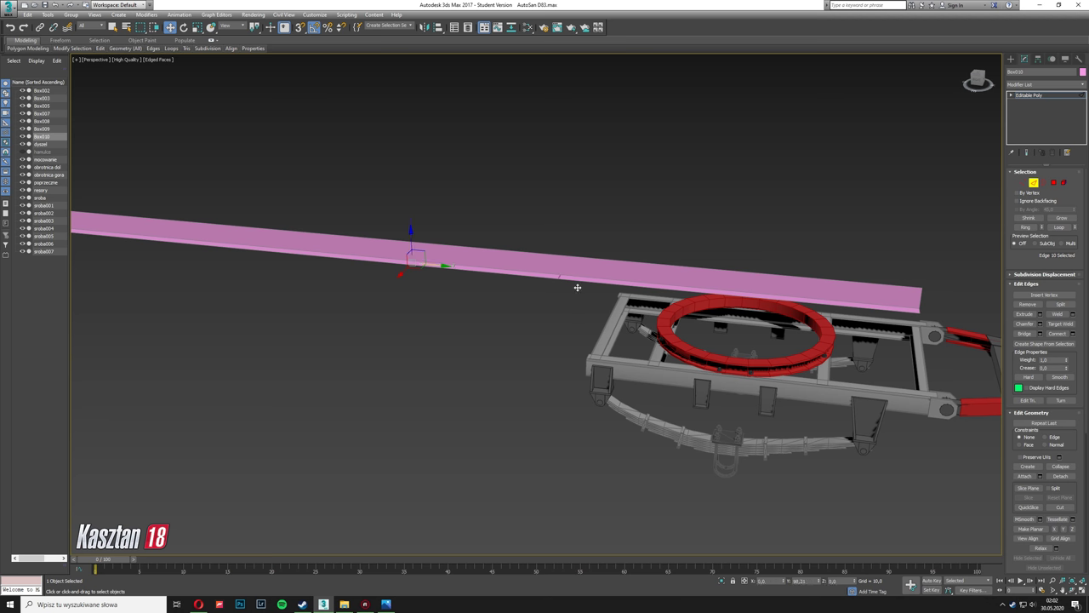
alt+middle_drag(511, 324, 632, 322)
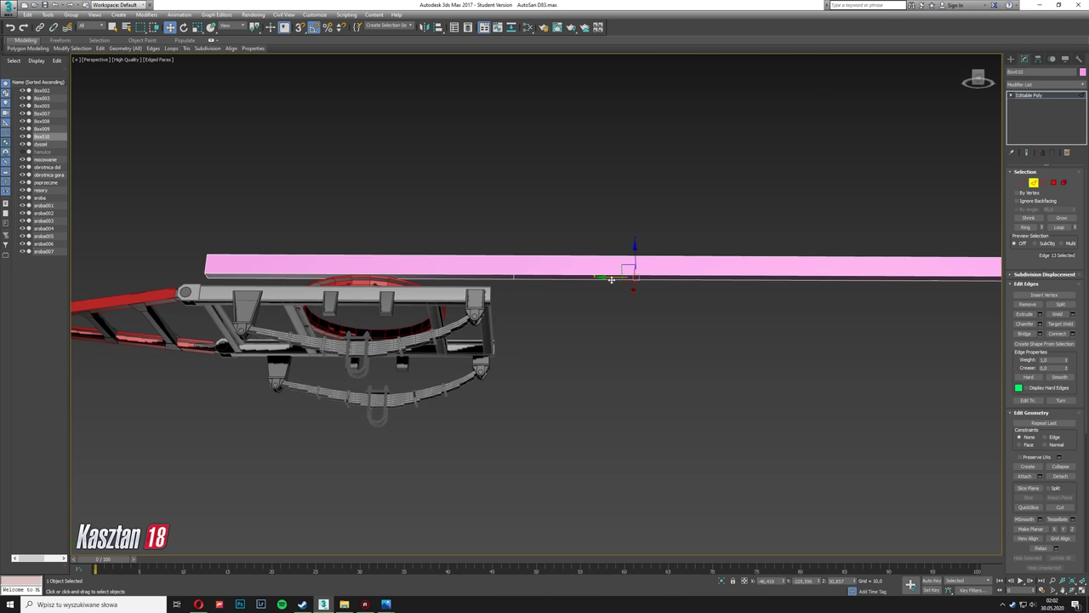
alt+middle_drag(748, 334, 545, 312)
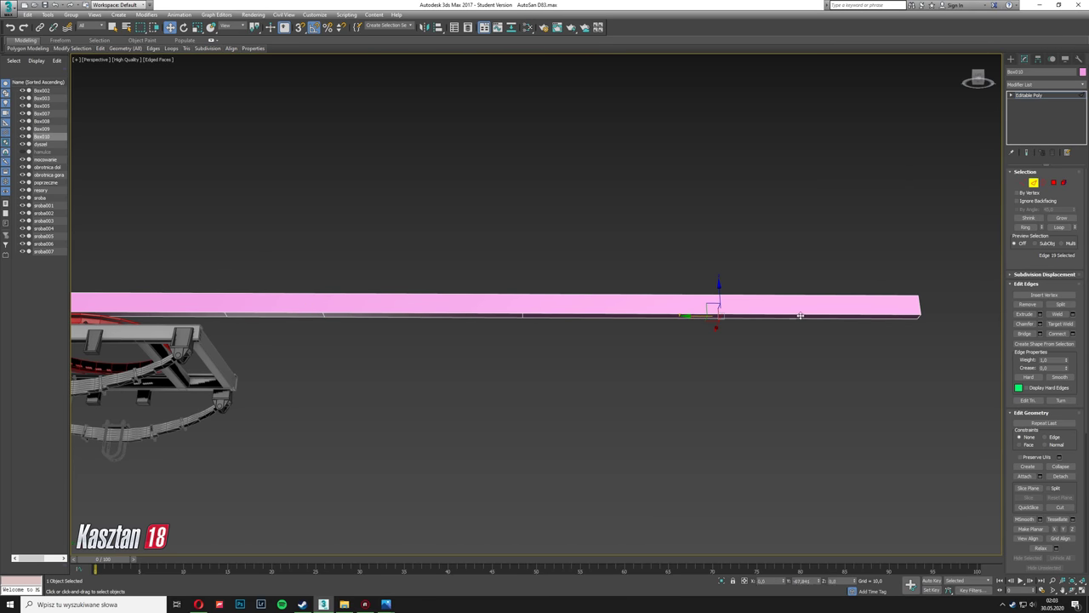
key(1)
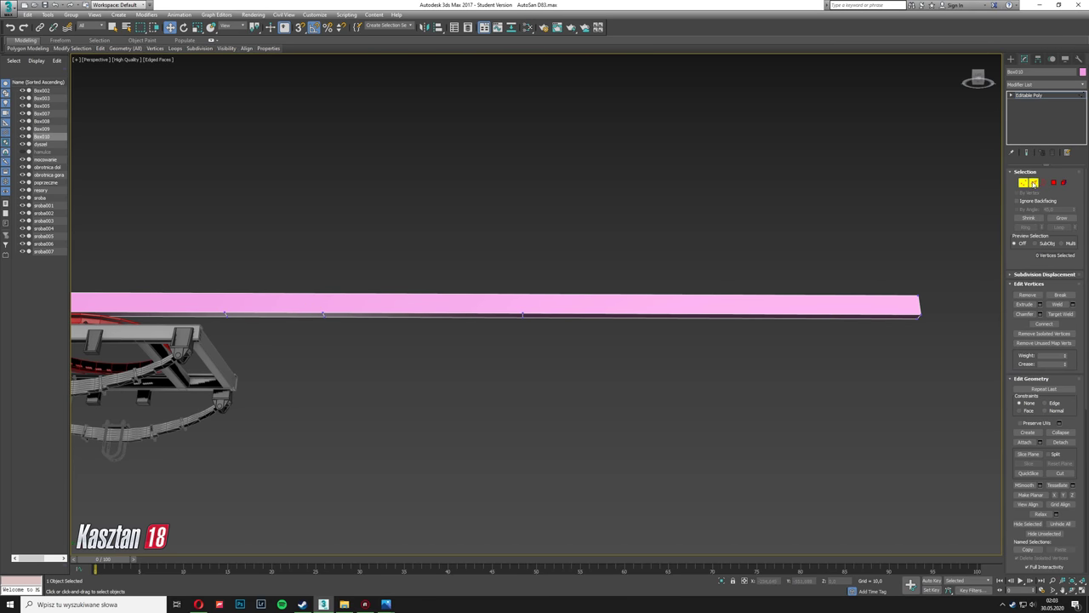
click(1033, 183)
key(4)
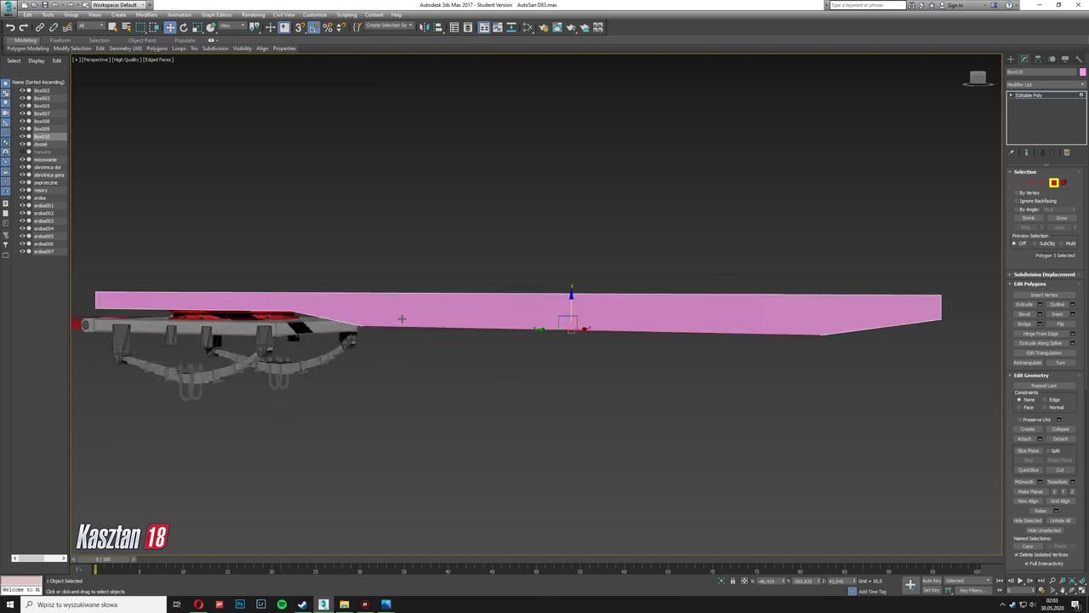
alt+middle_drag(440, 363, 602, 326)
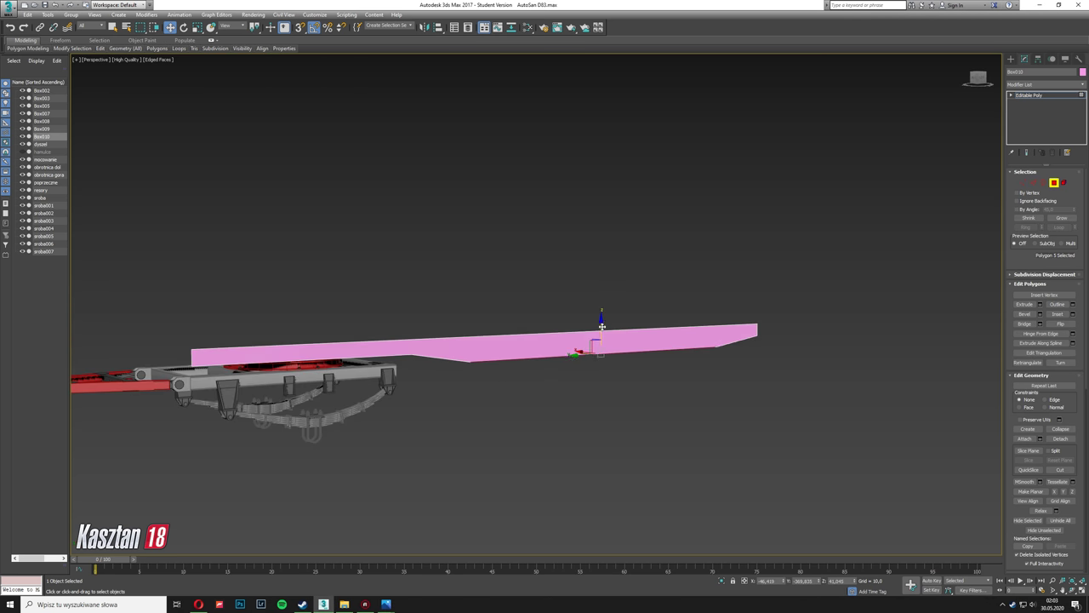
mouse_move(635, 376)
alt+middle_down()
mouse_move(678, 386)
mouse_move(638, 316)
mouse_move(555, 380)
mouse_move(643, 337)
mouse_move(656, 360)
mouse_move(652, 397)
mouse_move(623, 371)
alt+middle_up()
Step: Form top and bottom flanges from the beam's side polygons, undoing two mistaken changes
key(2)
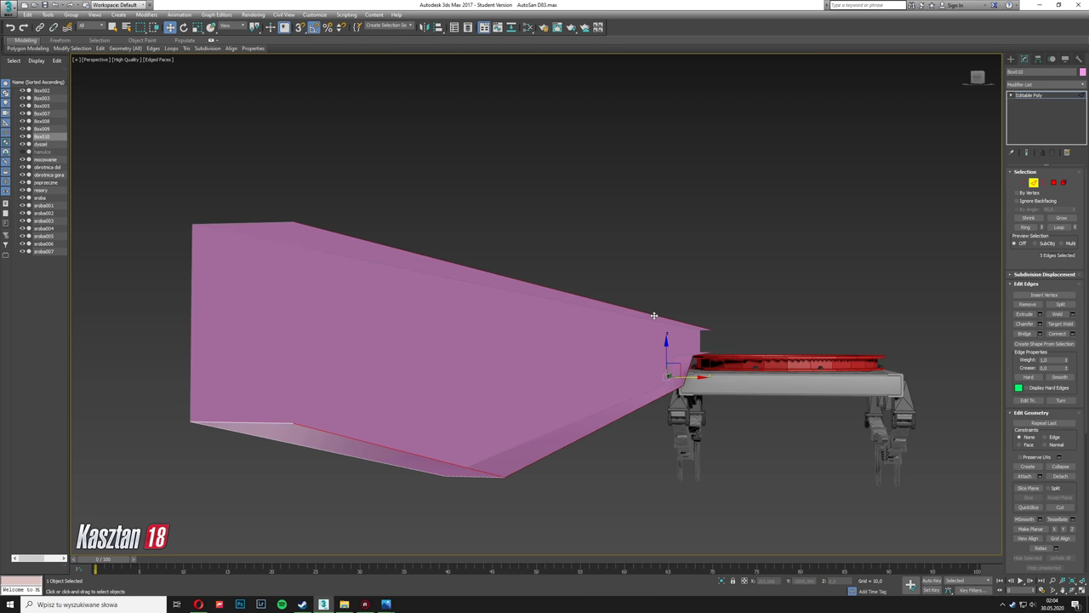
click(654, 316)
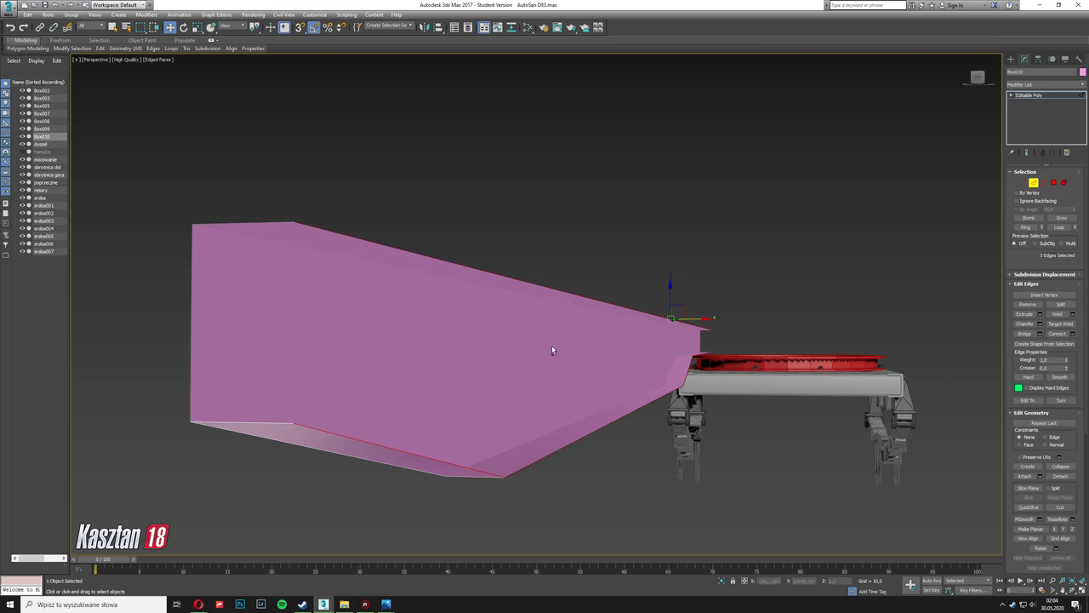
click(1054, 183)
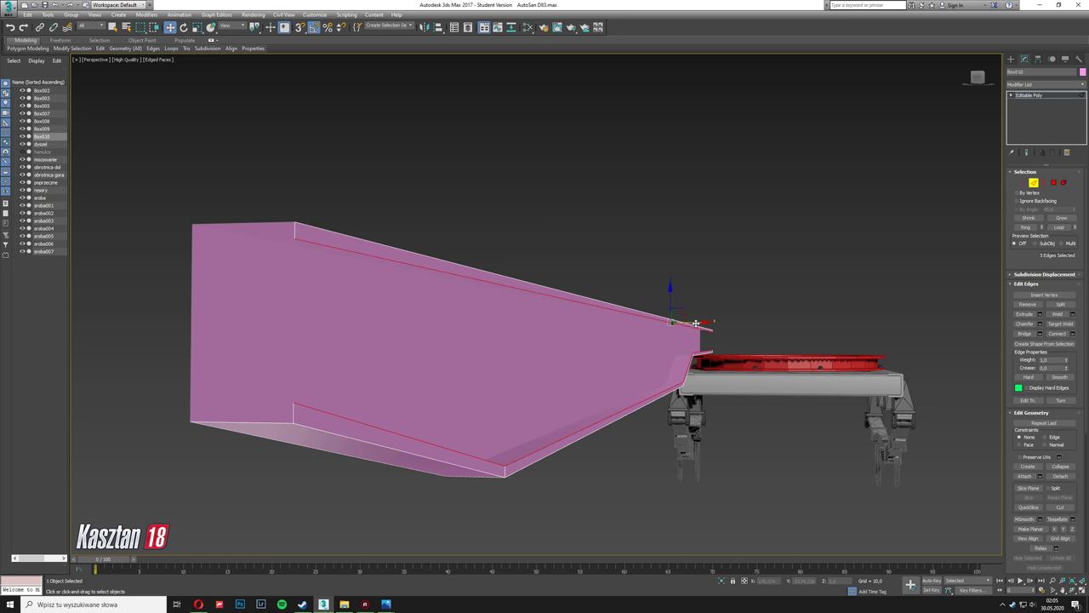
key(ctrl+z)
key(ctrl+z)
key(ctrl+z)
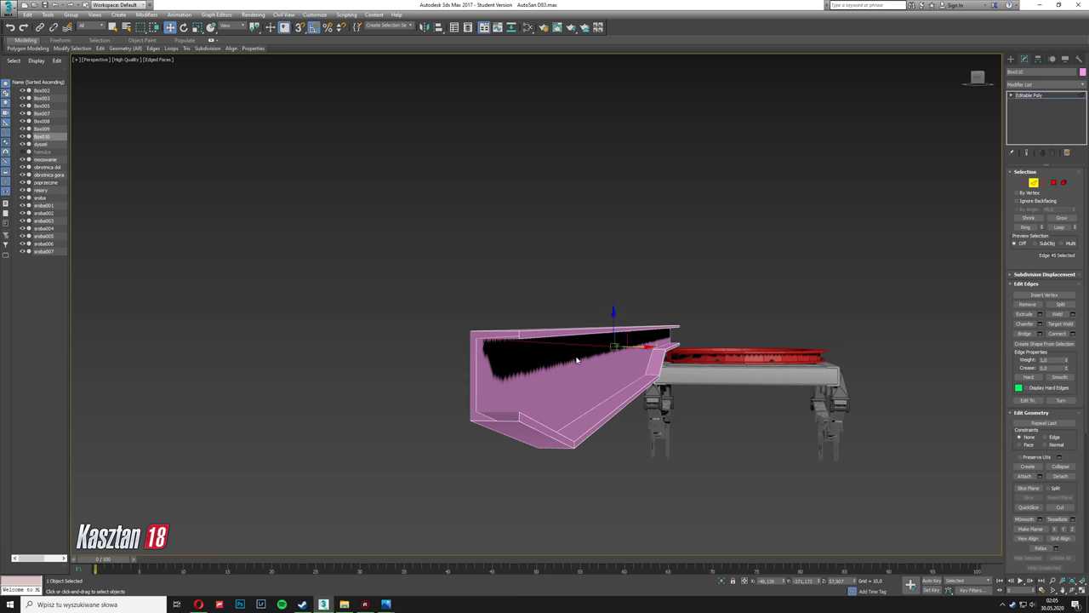
key(ctrl+z)
scroll(646, 378, up, 3)
scroll(654, 379, up, 3)
Step: Chamfer the channel's outer corner edges with 2 segments
key(alt+c)
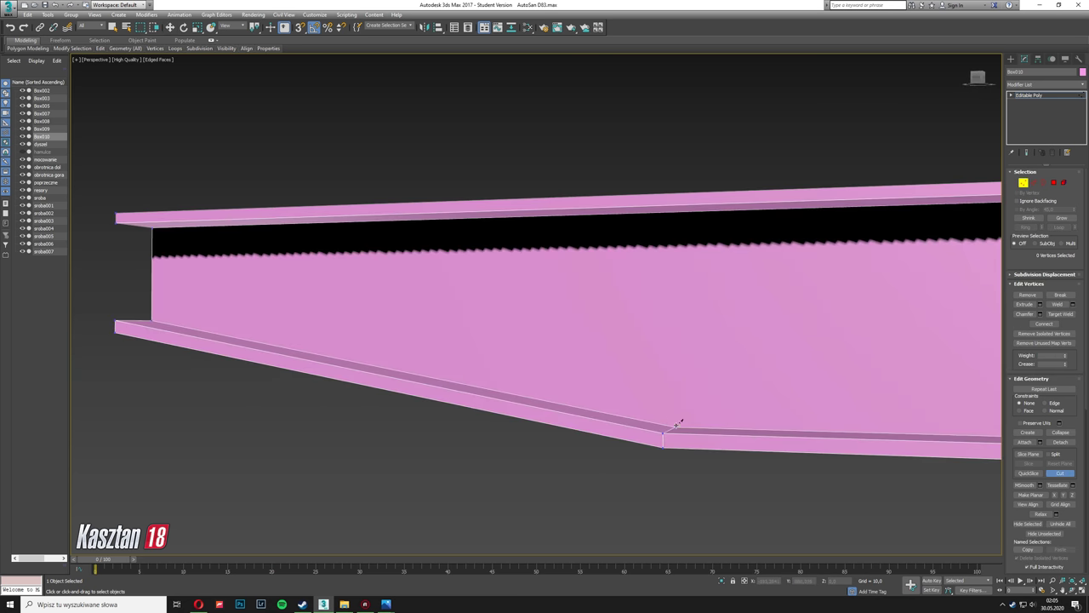
click(1032, 183)
scroll(671, 324, down, 2)
mouse_move(671, 323)
alt+middle_down()
mouse_move(576, 380)
mouse_move(639, 345)
mouse_move(381, 397)
mouse_move(544, 346)
mouse_move(450, 380)
mouse_move(479, 437)
mouse_move(440, 440)
mouse_move(469, 457)
alt+middle_up()
click(565, 383)
mouse_move(565, 383)
alt+middle_down()
mouse_move(338, 365)
mouse_move(603, 365)
mouse_move(556, 457)
mouse_move(544, 357)
mouse_move(529, 337)
mouse_move(541, 328)
alt+middle_up()
scroll(603, 365, down, 3)
scroll(544, 357, up, 5)
scroll(544, 357, up, 5)
scroll(541, 328, up, 4)
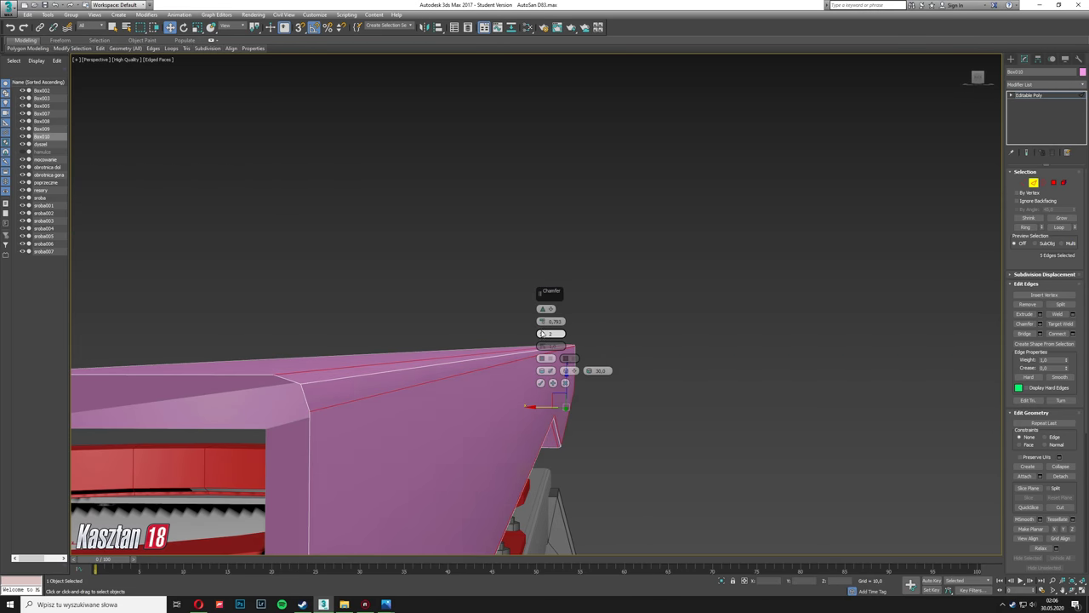
drag(541, 338, 543, 332)
mouse_move(511, 357)
alt+middle_down()
mouse_move(437, 382)
mouse_move(356, 366)
mouse_move(511, 379)
alt+middle_up()
click(541, 382)
Step: In the Back view, move the web's inner face to thicken the channel web
key(3)
alt+middle_drag(567, 323, 613, 337)
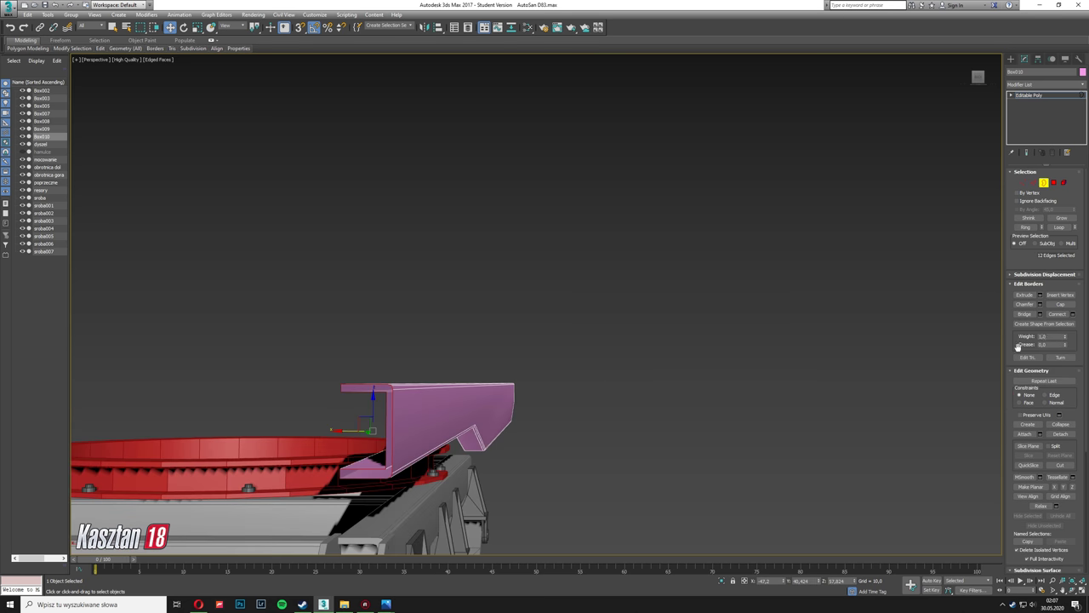
key(4)
mouse_move(614, 400)
alt+middle_down()
mouse_move(651, 394)
mouse_move(519, 402)
alt+middle_up()
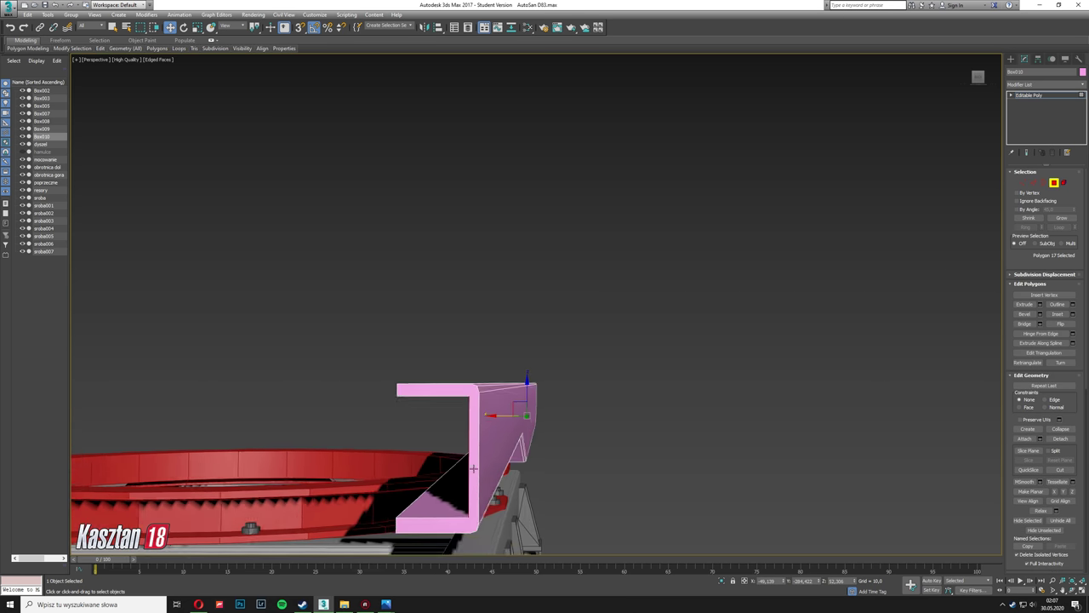
alt+middle_drag(519, 466, 610, 413)
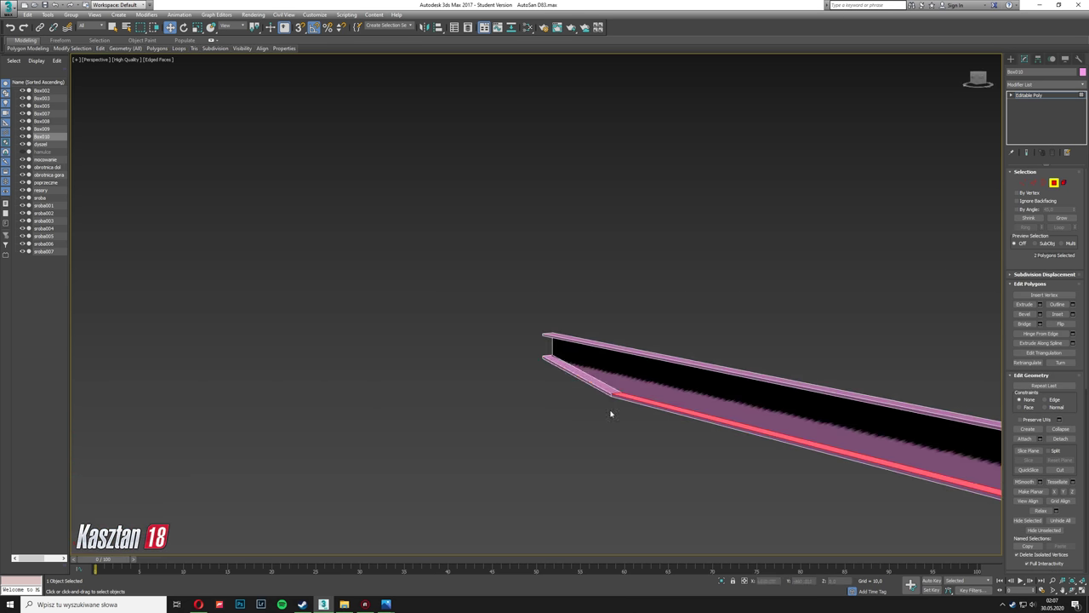
key(alt+w)
key(alt+w)
key(k)
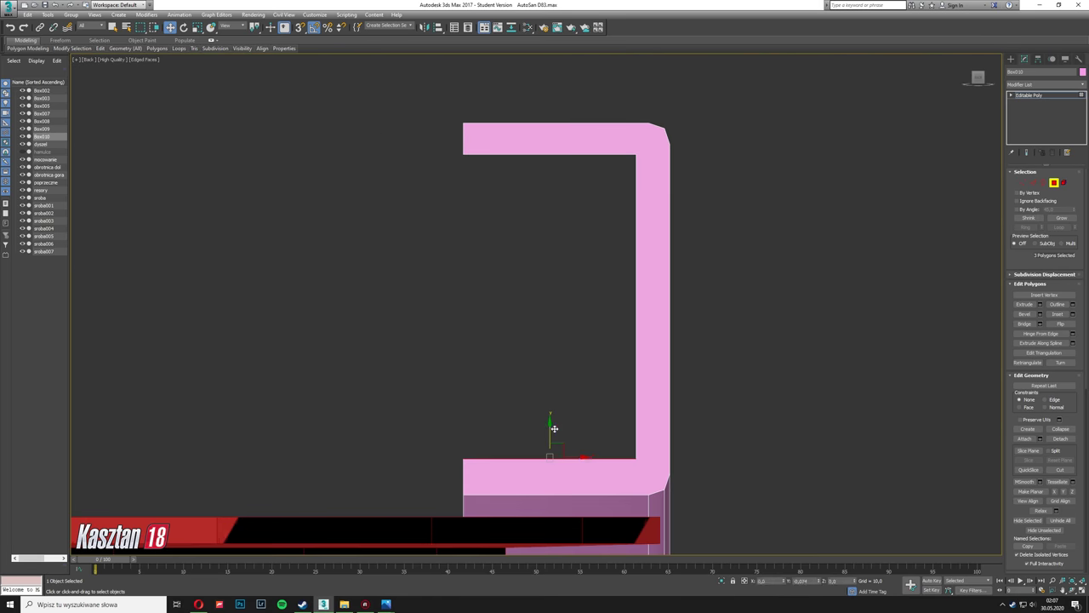
drag(603, 318, 717, 416)
drag(655, 457, 646, 457)
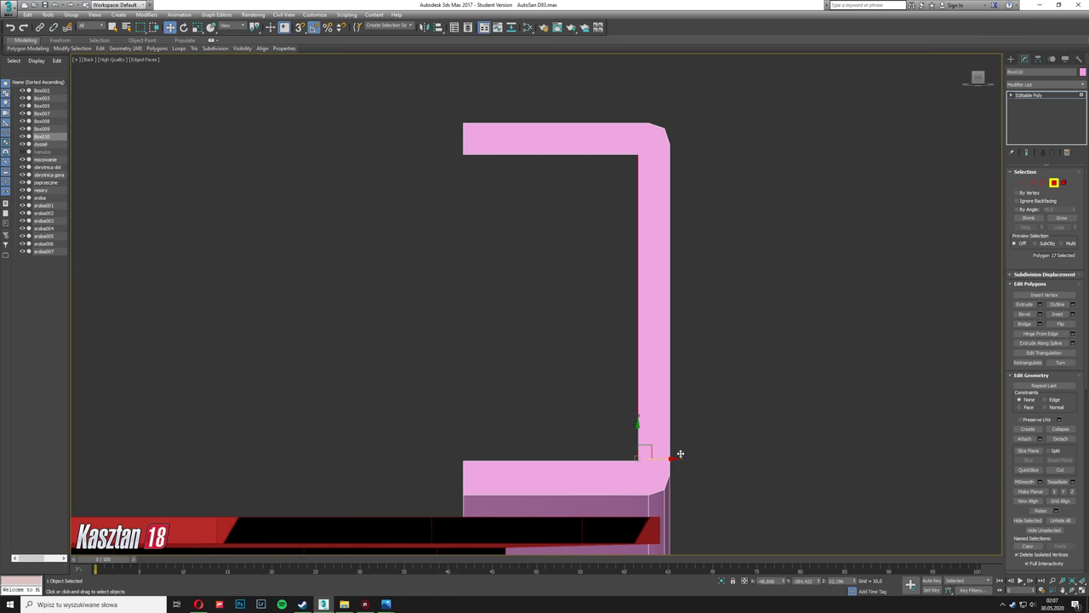
Step: Return to Perspective and set the beam's object colour to grey
key(p)
click(1082, 71)
click(609, 316)
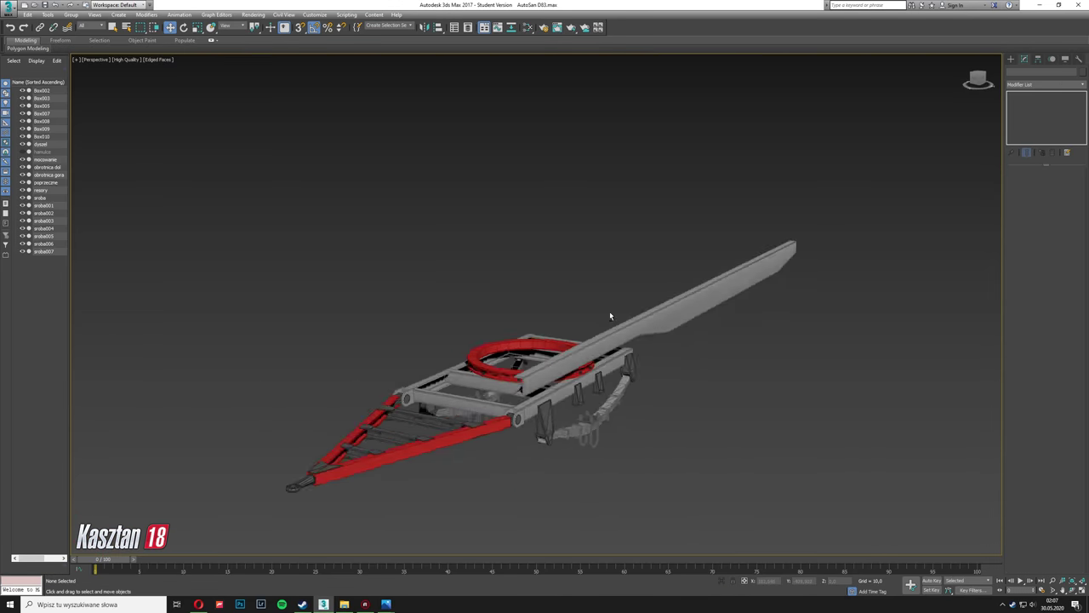
Step: Select the beam's end-cap face and slide the flat plate against the beam end
mouse_move(609, 316)
alt+middle_down()
mouse_move(788, 312)
mouse_move(466, 307)
mouse_move(464, 371)
alt+middle_up()
mouse_move(496, 337)
alt+middle_down()
mouse_move(465, 359)
mouse_move(658, 281)
mouse_move(596, 289)
mouse_move(673, 315)
alt+middle_up()
scroll(460, 358, up, 5)
click(454, 357)
key(4)
click(672, 315)
mouse_move(281, 72)
alt+middle_down()
mouse_move(547, 364)
mouse_move(580, 374)
alt+middle_up()
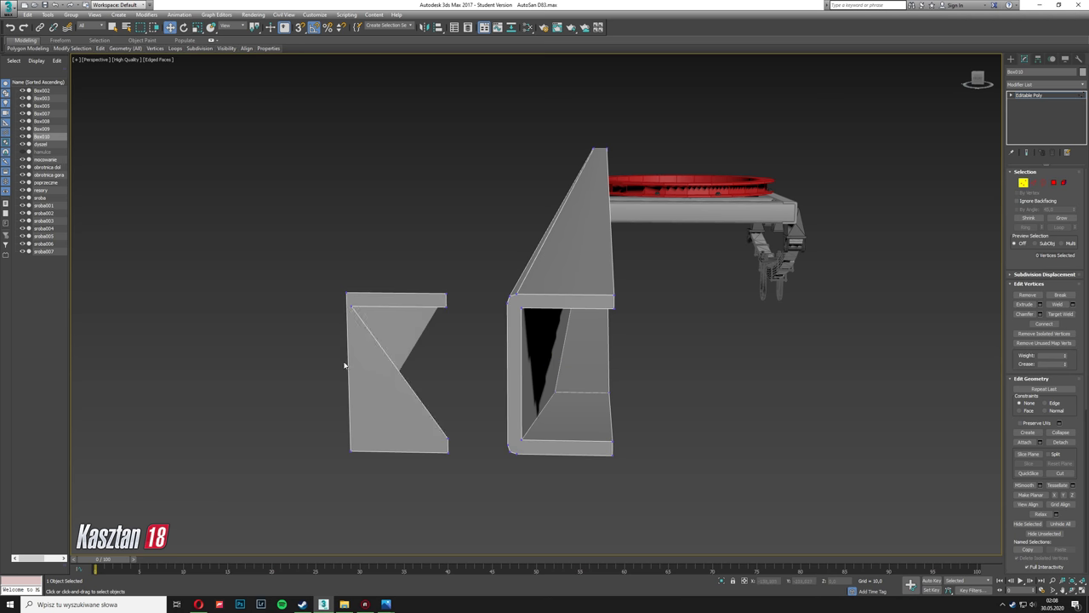
drag(427, 380, 468, 374)
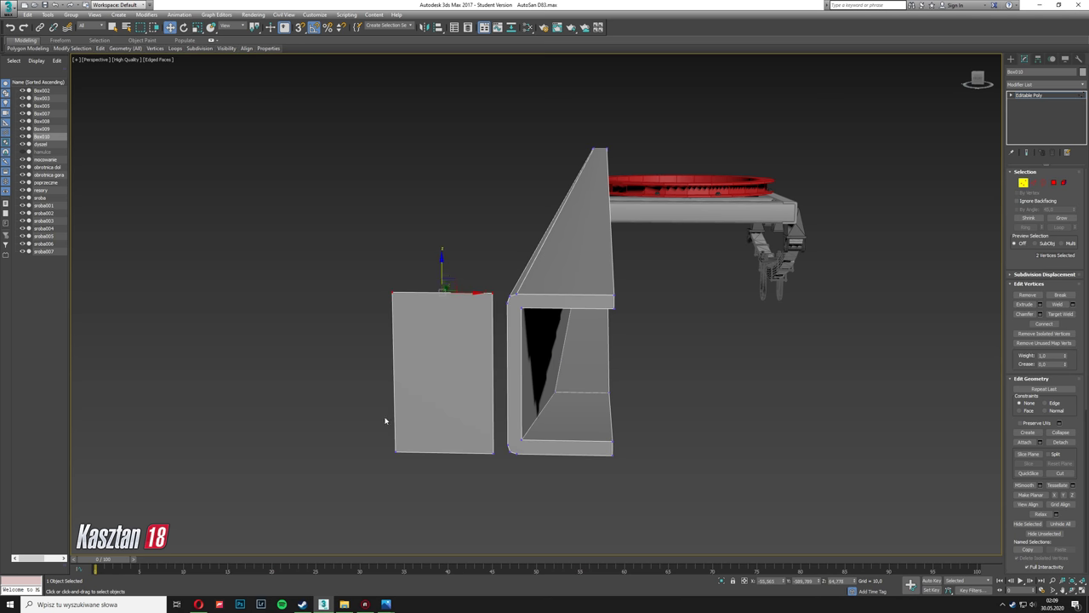
Step: Shift-move the plate's open border to extrude the plate's thickness
key(3)
alt+middle_drag(609, 257, 439, 374)
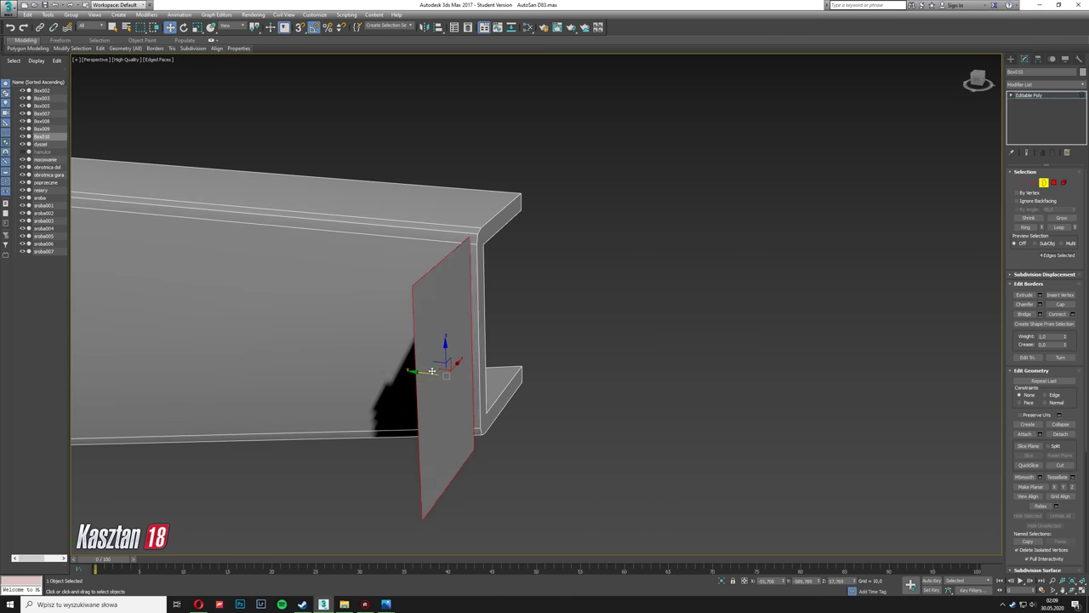
drag(456, 375, 435, 374)
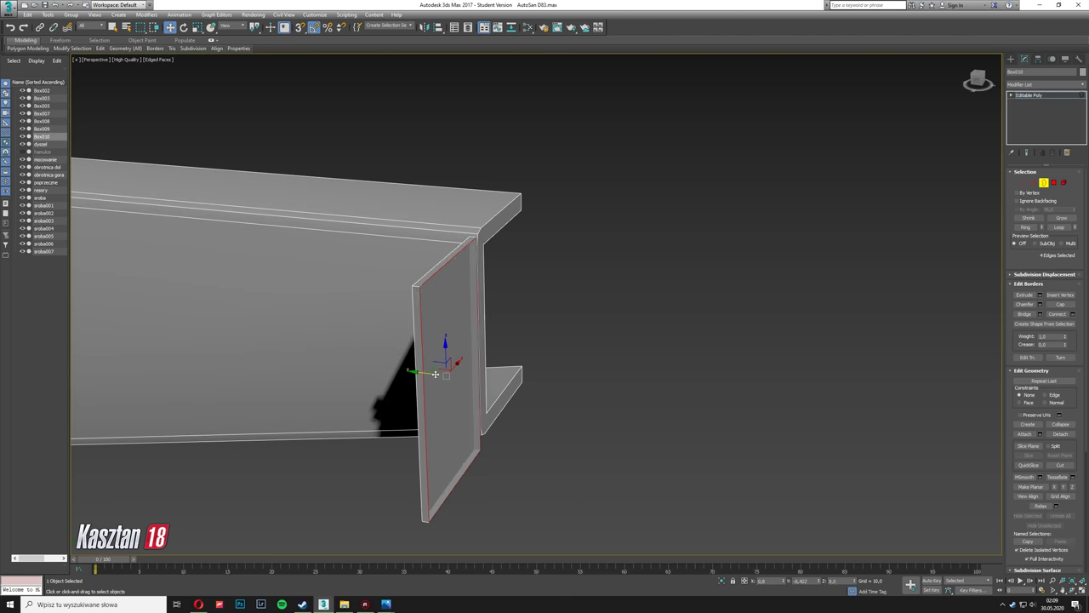
mouse_move(596, 340)
alt+middle_down()
mouse_move(476, 374)
mouse_move(704, 375)
mouse_move(652, 413)
alt+middle_up()
key(4)
Step: Select the polygons at the beam's end
scroll(584, 450, down, 10)
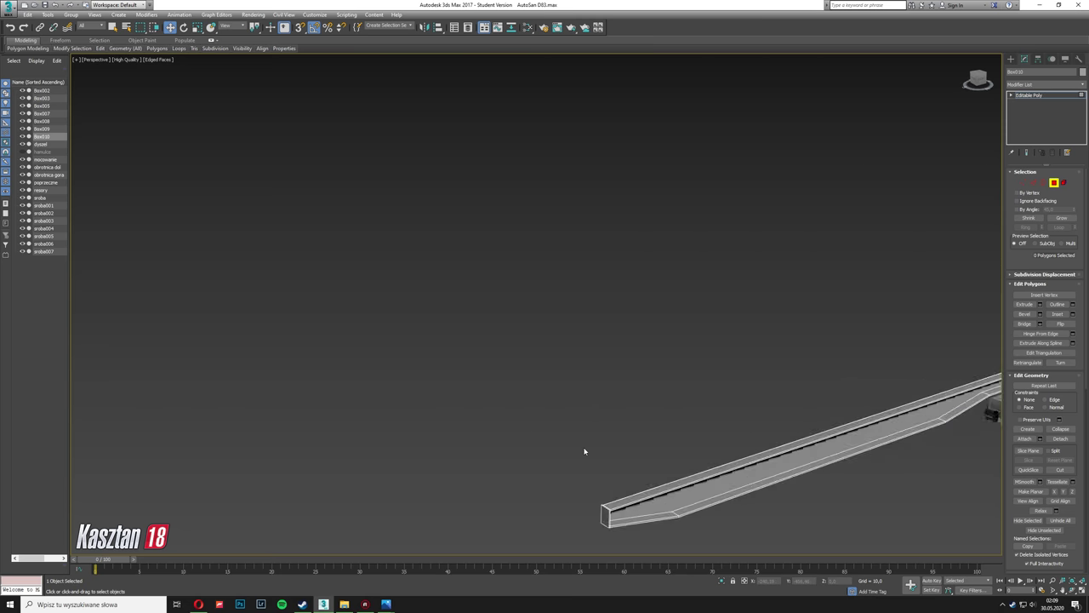
click(584, 450)
mouse_move(504, 377)
alt+middle_down()
mouse_move(561, 457)
mouse_move(602, 440)
alt+middle_up()
scroll(602, 440, up, 8)
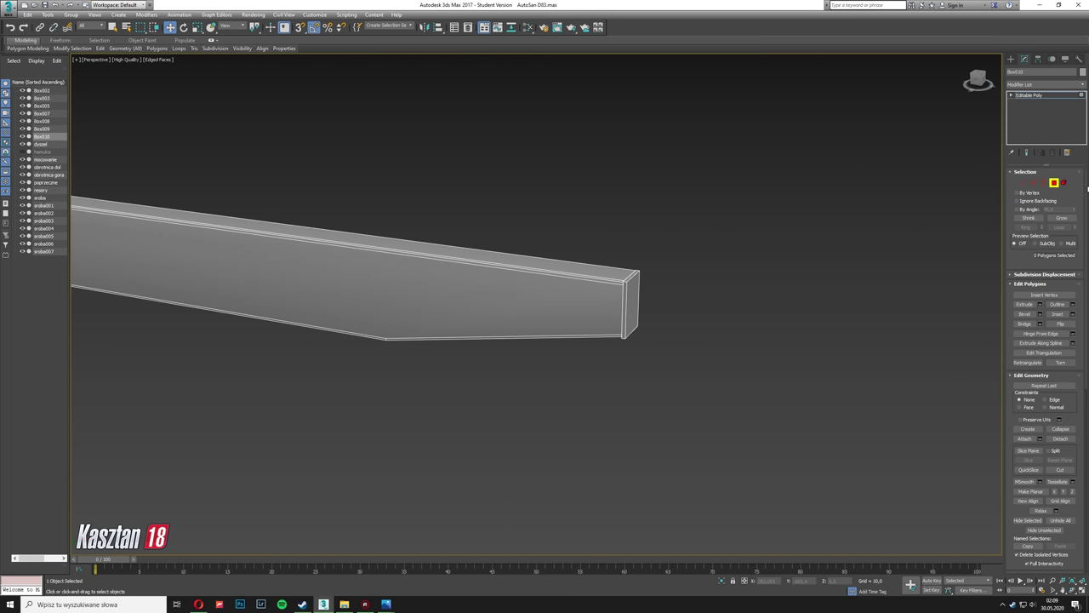
drag(403, 251, 461, 474)
mouse_move(461, 475)
alt+middle_down()
mouse_move(584, 433)
mouse_move(671, 227)
mouse_move(749, 353)
alt+middle_up()
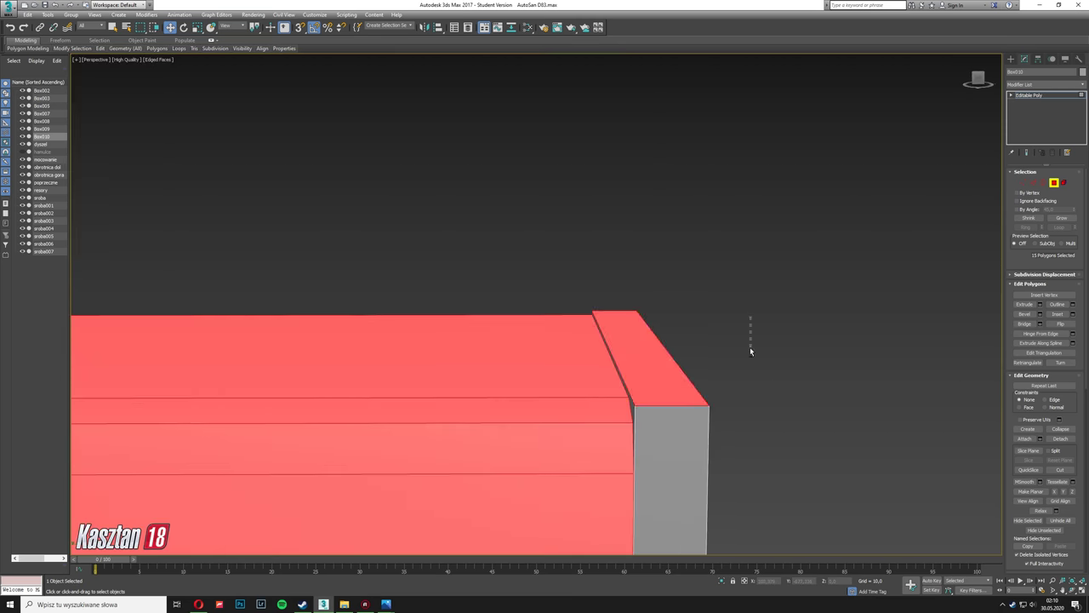
scroll(553, 396, down, 5)
alt+middle_drag(553, 396, 481, 477)
click(481, 476)
scroll(499, 323, up, 8)
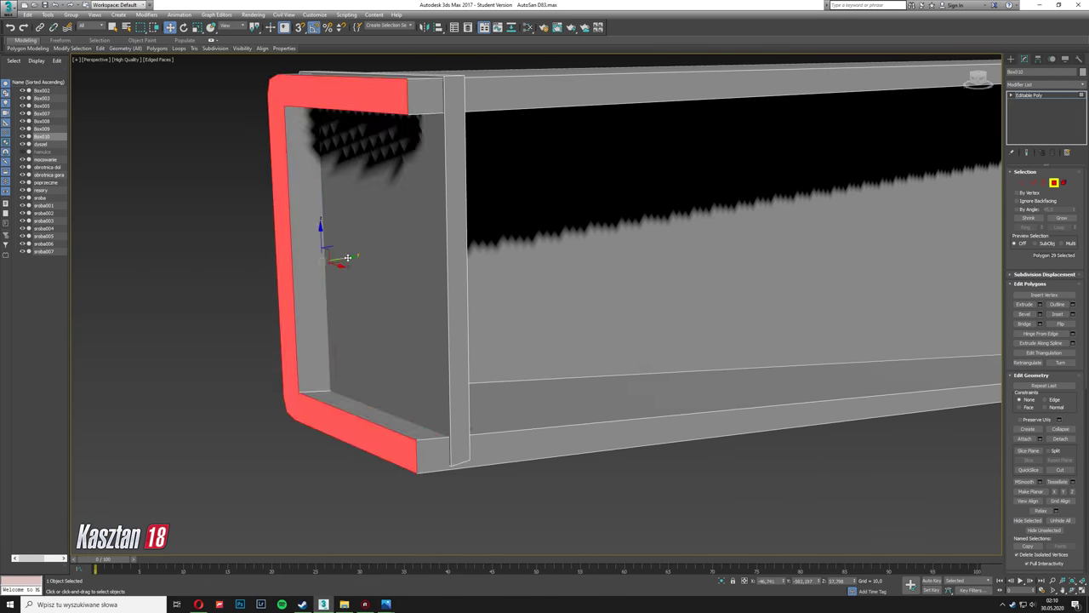
scroll(377, 231, down, 3)
alt+middle_drag(377, 230, 741, 333)
scroll(488, 340, down, 3)
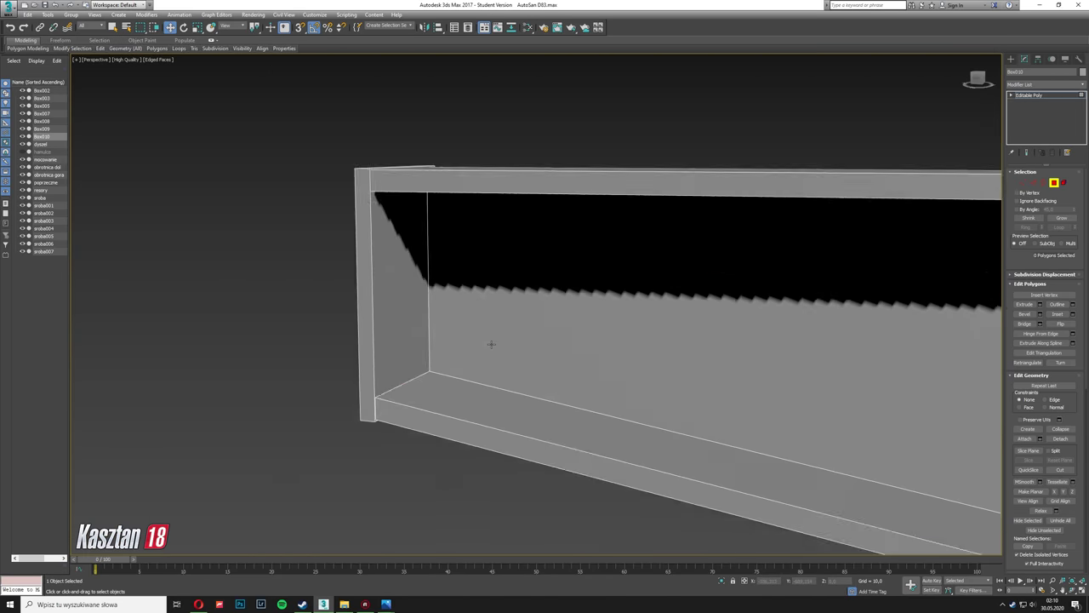
key(ctrl+a)
alt+middle_drag(386, 304, 312, 401)
click(311, 401)
Step: Shift-rotate a copy of the end faces and detach it as the new object Object001
middle_drag(423, 469, 577, 356)
key(e)
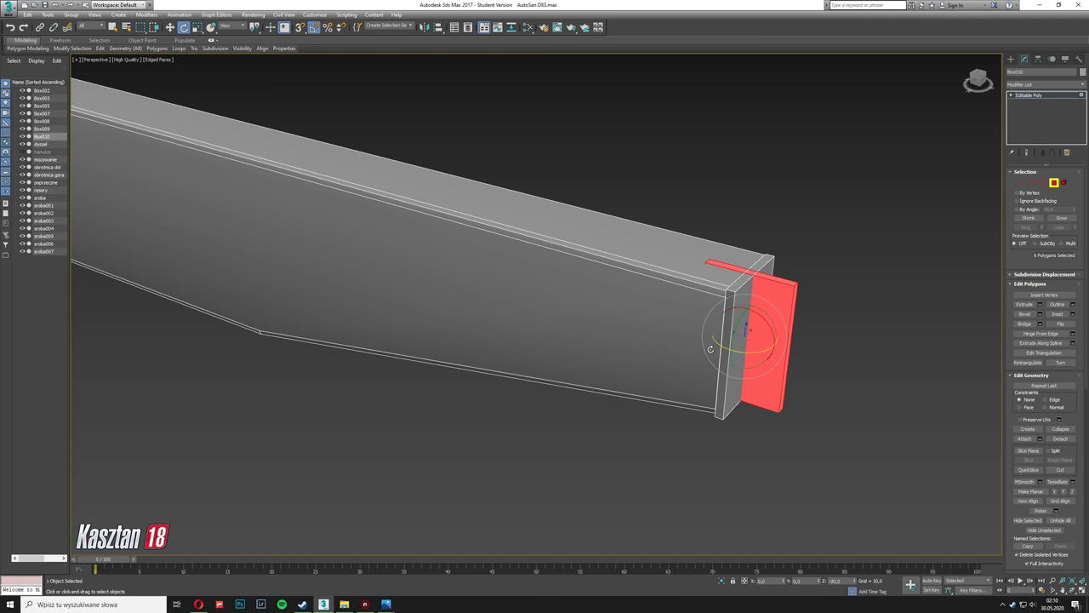
click(585, 303)
click(1010, 59)
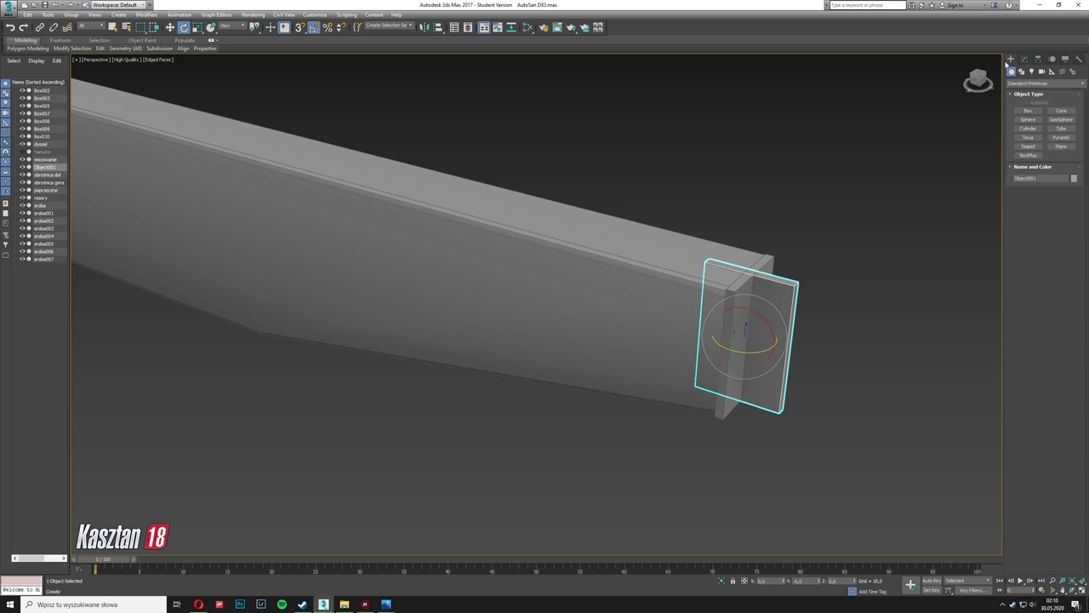
Step: Position Object001 against the beam's side and select its open border for extruding downward
mouse_move(747, 337)
alt+middle_down()
mouse_move(364, 333)
mouse_move(360, 312)
alt+middle_up()
click(425, 296)
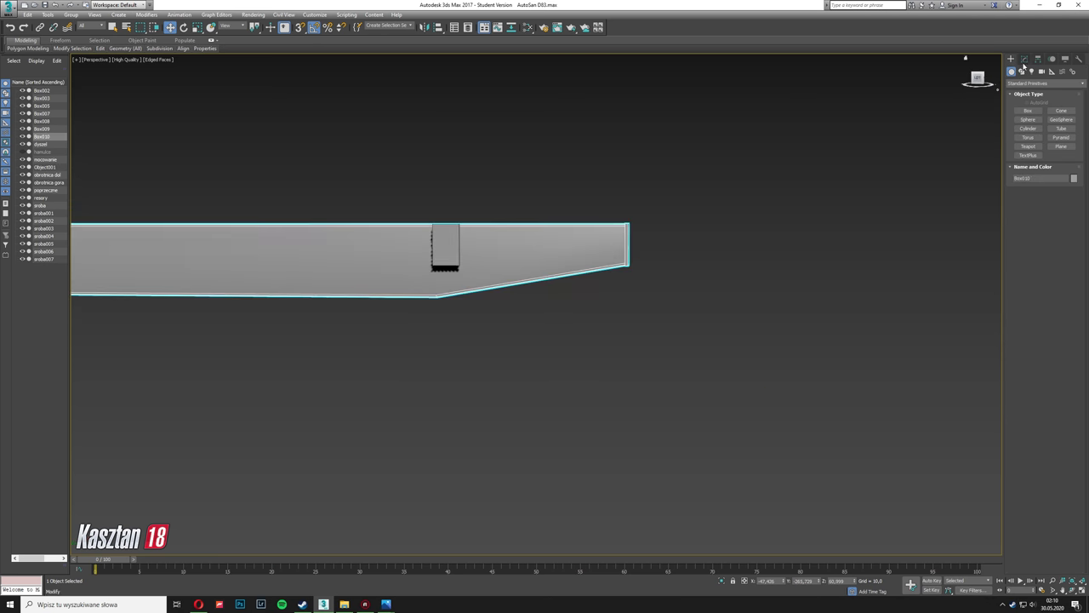
key(1)
key(1)
click(445, 246)
mouse_move(444, 245)
alt+middle_down()
mouse_move(427, 278)
mouse_move(462, 281)
mouse_move(466, 321)
mouse_move(455, 302)
mouse_move(464, 289)
alt+middle_up()
key(4)
click(464, 274)
scroll(464, 274, up, 3)
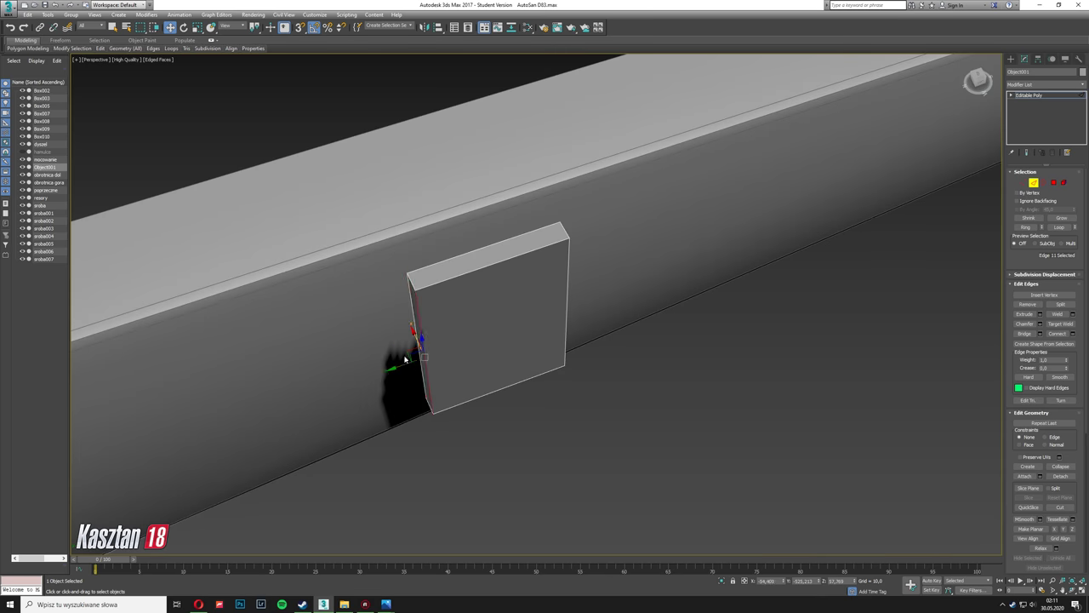
click(463, 288)
key(3)
click(433, 313)
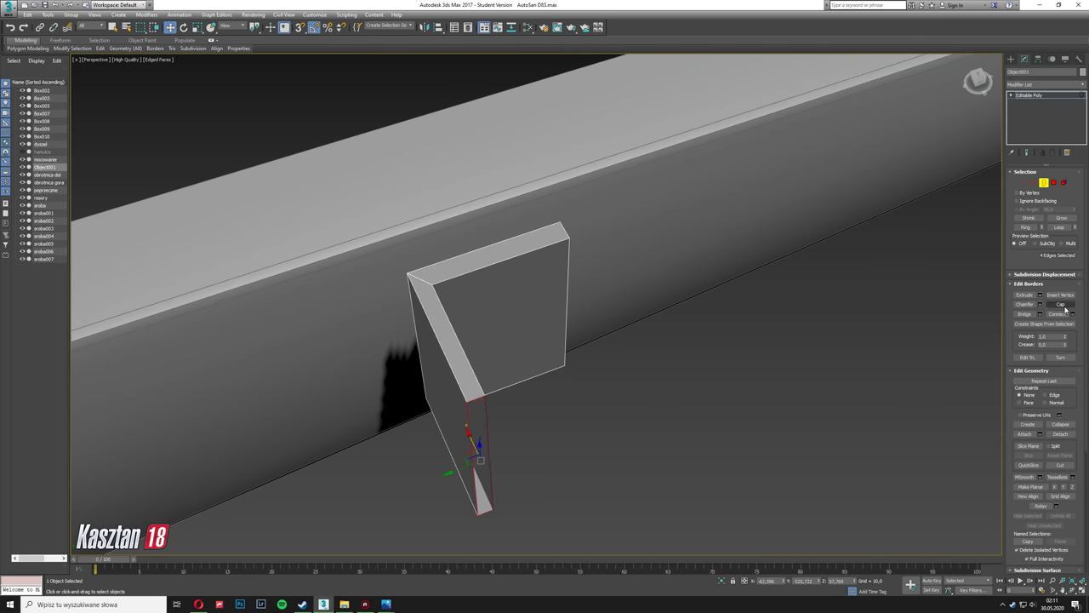
Step: Cap Object001's open border to close the L-section post
click(1061, 305)
key(4)
mouse_move(510, 357)
alt+middle_down()
mouse_move(527, 349)
mouse_move(654, 376)
mouse_move(79, 451)
mouse_move(525, 345)
alt+middle_up()
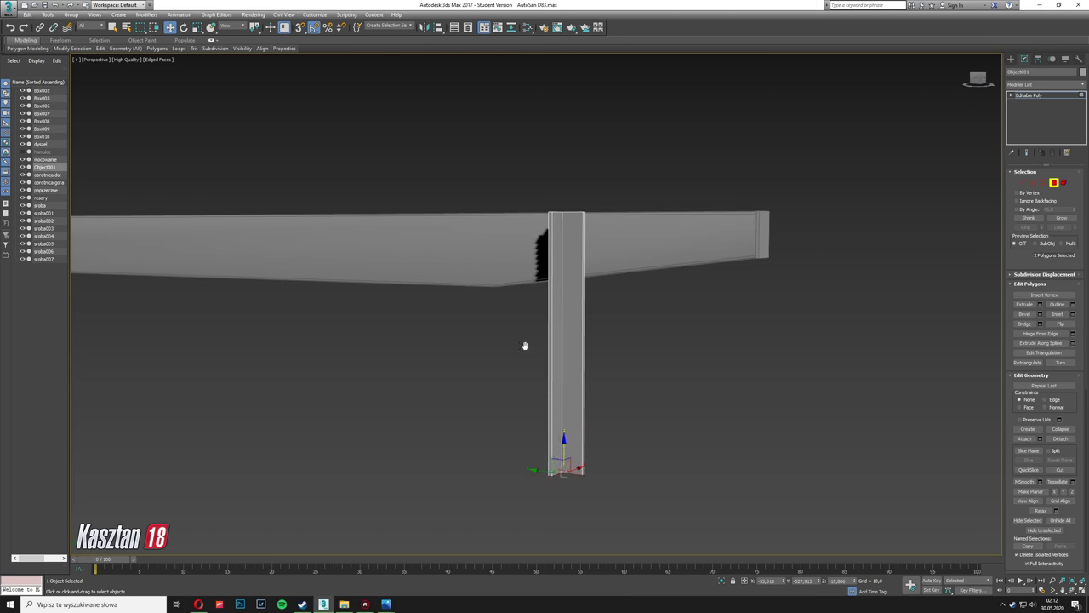
scroll(552, 332, up, 5)
mouse_move(516, 389)
alt+middle_down()
mouse_move(675, 332)
mouse_move(627, 318)
alt+middle_up()
Step: Check the vertical post's shape below the beam in the Top and Perspective views
key(alt+w)
key(t)
key(alt+w)
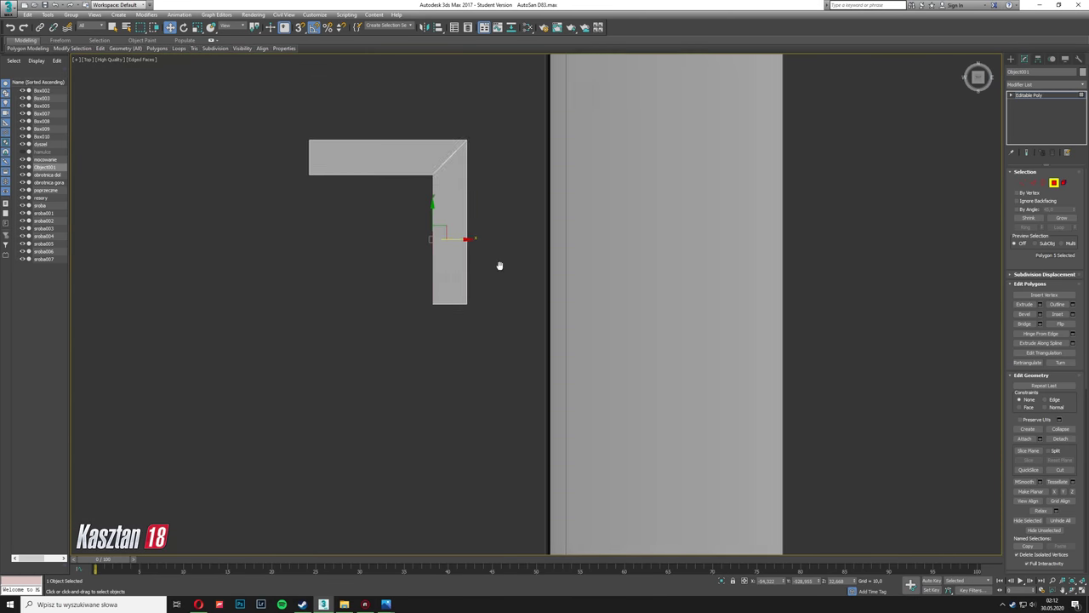
scroll(440, 287, up, 2)
key(alt+w)
key(shift+z)
key(alt+w)
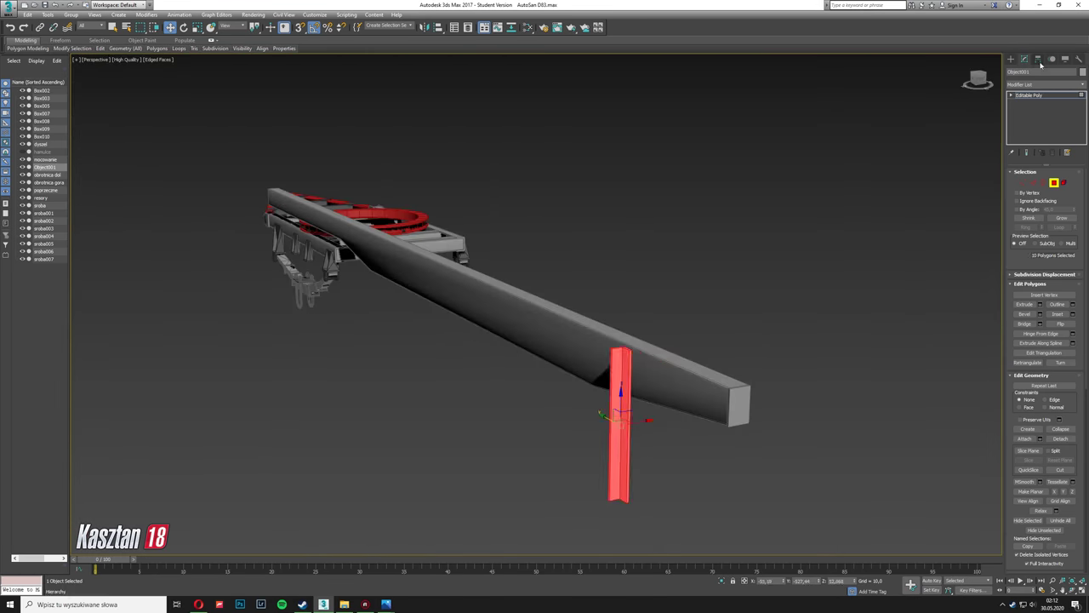
scroll(596, 421, up, 2)
scroll(596, 421, up, 2)
scroll(596, 421, up, 4)
click(545, 399)
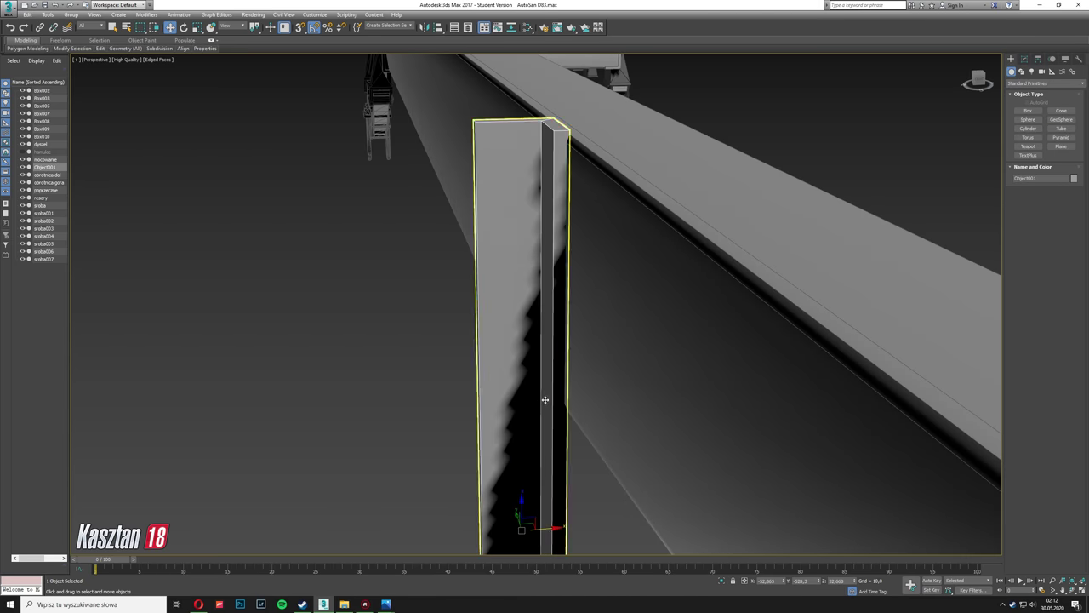
scroll(523, 511, down, 5)
mouse_move(522, 512)
alt+middle_down()
mouse_move(528, 347)
mouse_move(533, 377)
alt+middle_up()
click(528, 347)
Step: In the maximized Left view, create a box, Box011, beneath the Object001 post
key(alt+w)
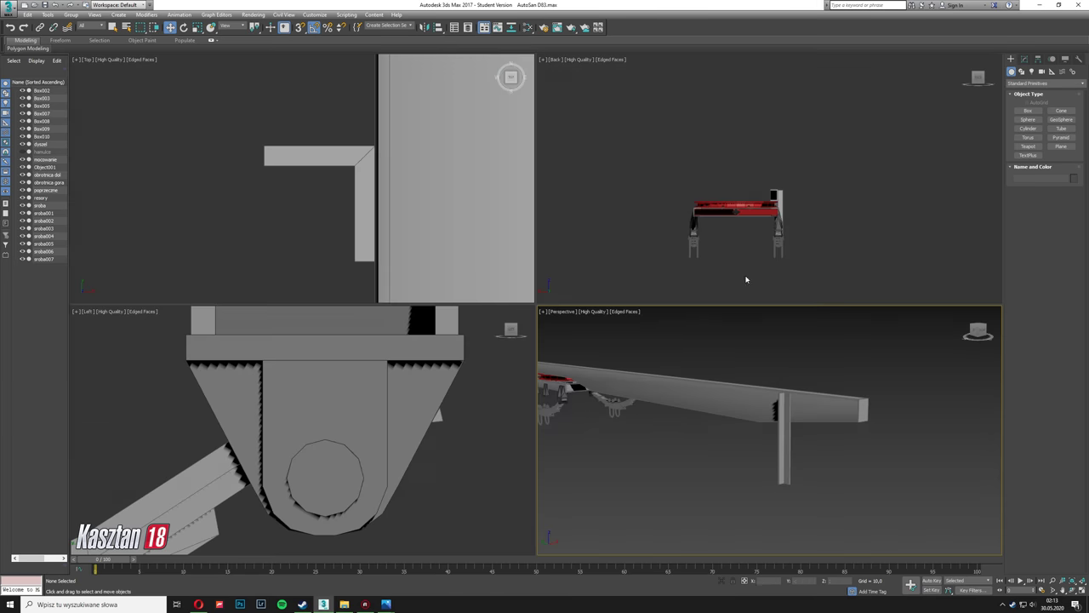
key(alt+w)
key(l)
scroll(377, 397, up, 3)
click(1034, 113)
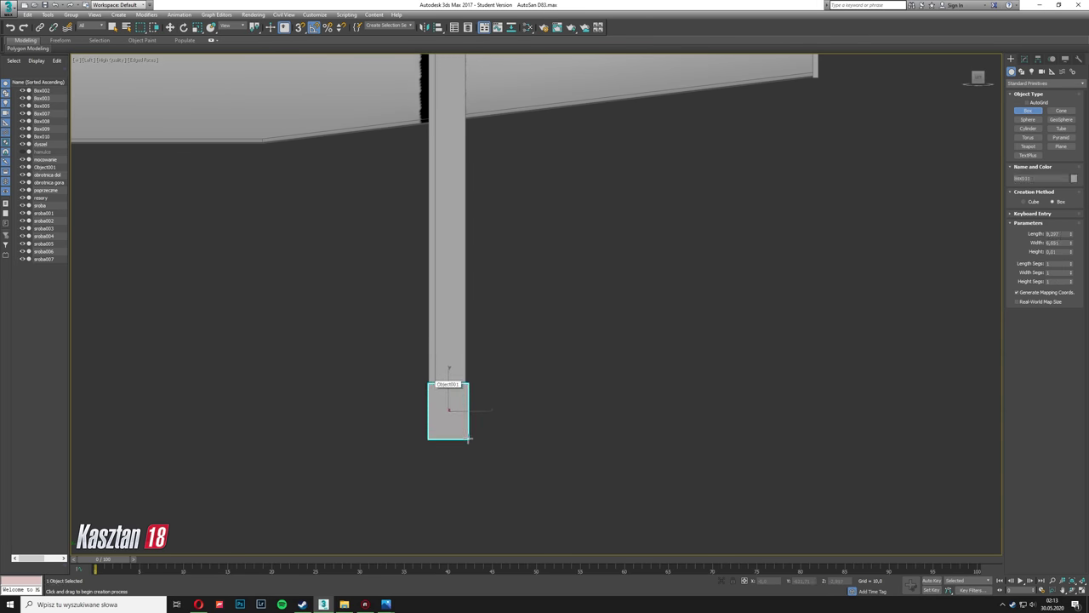
key(w)
Step: Stretch Box011 in Perspective into a long crossmember across the post's bottom
key(alt+w)
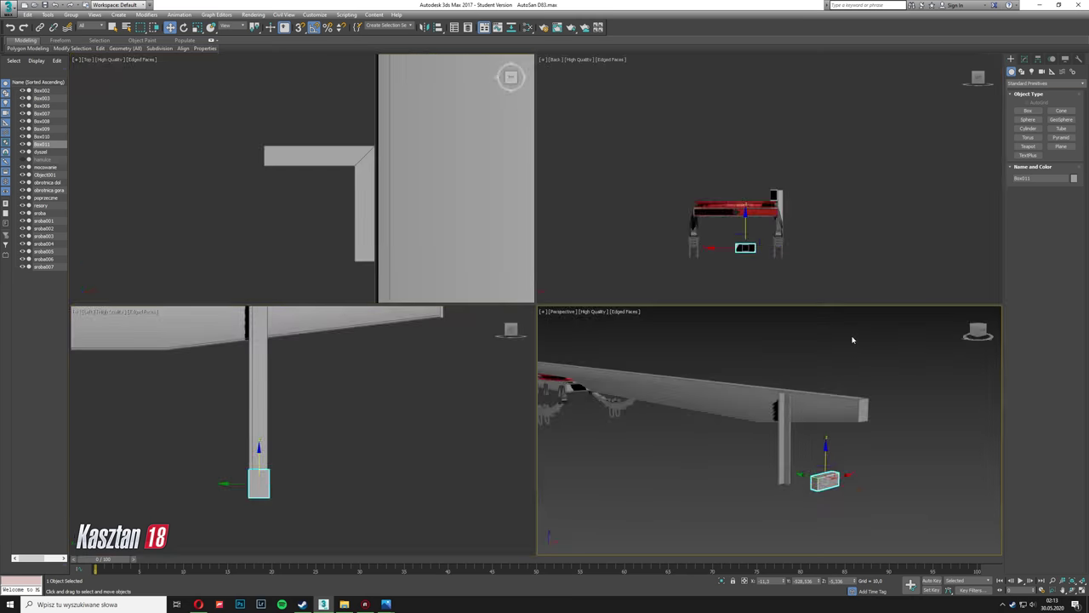
key(alt+w)
mouse_move(595, 430)
alt+middle_down()
mouse_move(618, 432)
mouse_move(528, 383)
alt+middle_up()
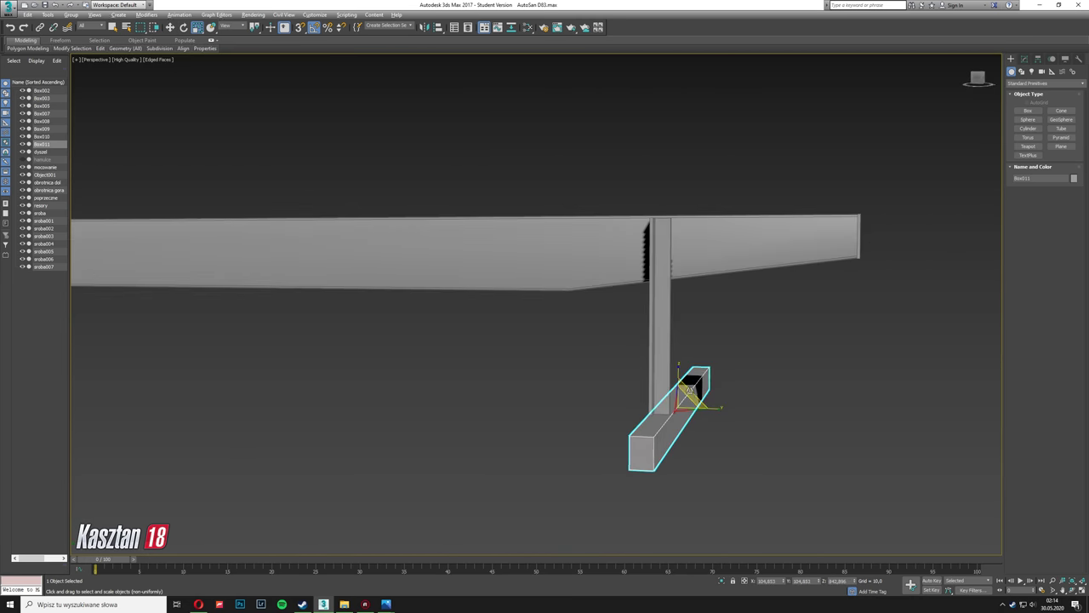
alt+middle_drag(691, 390, 647, 357)
Step: Chamfer the crossmember's long edges, reducing the amount to a small rounding
key(2)
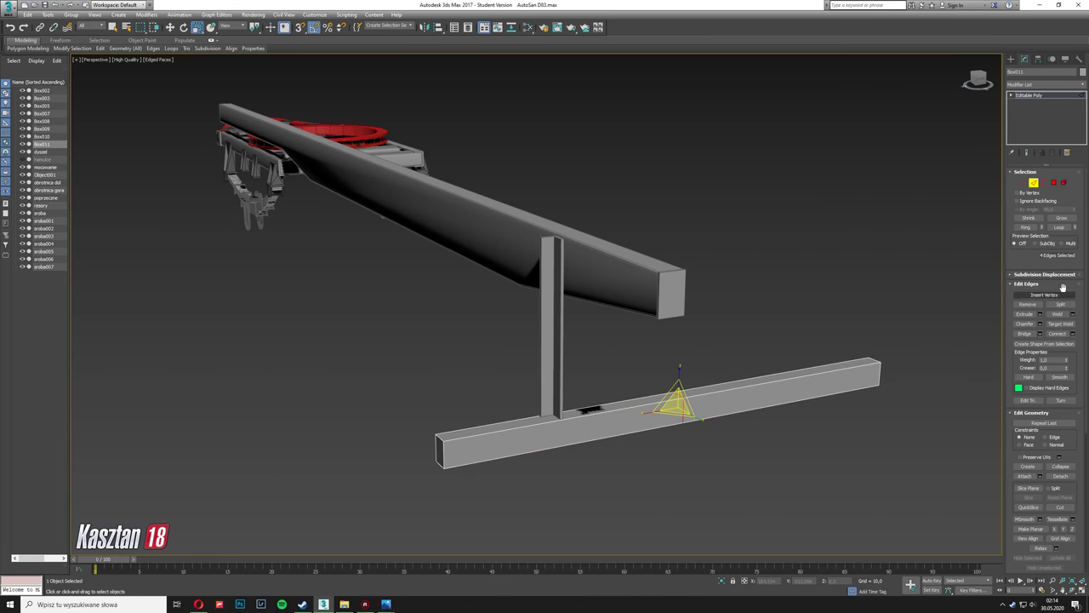
scroll(540, 454, up, 5)
click(1039, 323)
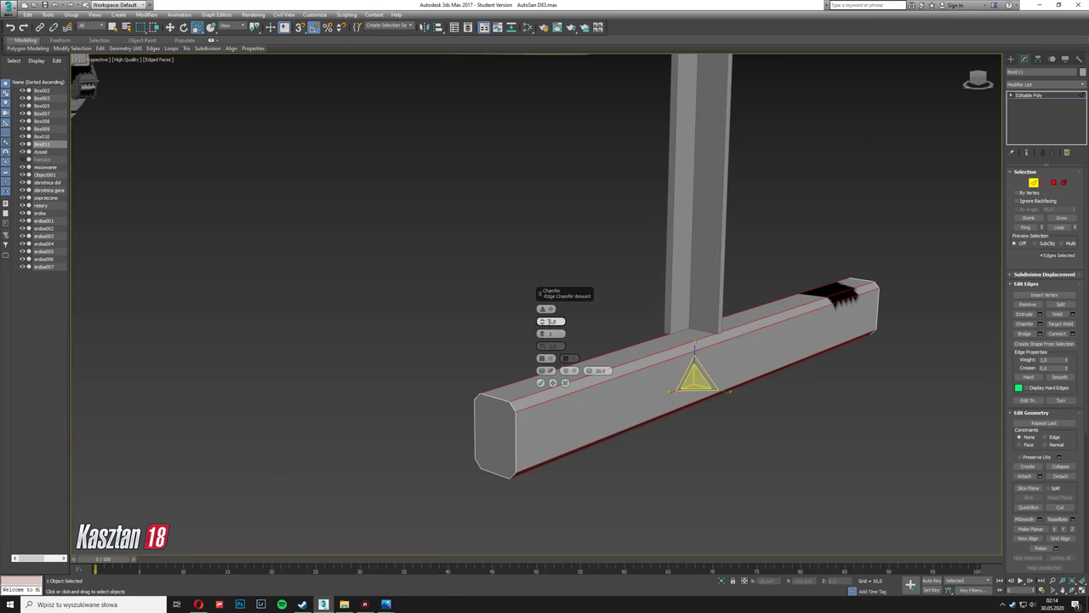
drag(542, 321, 542, 325)
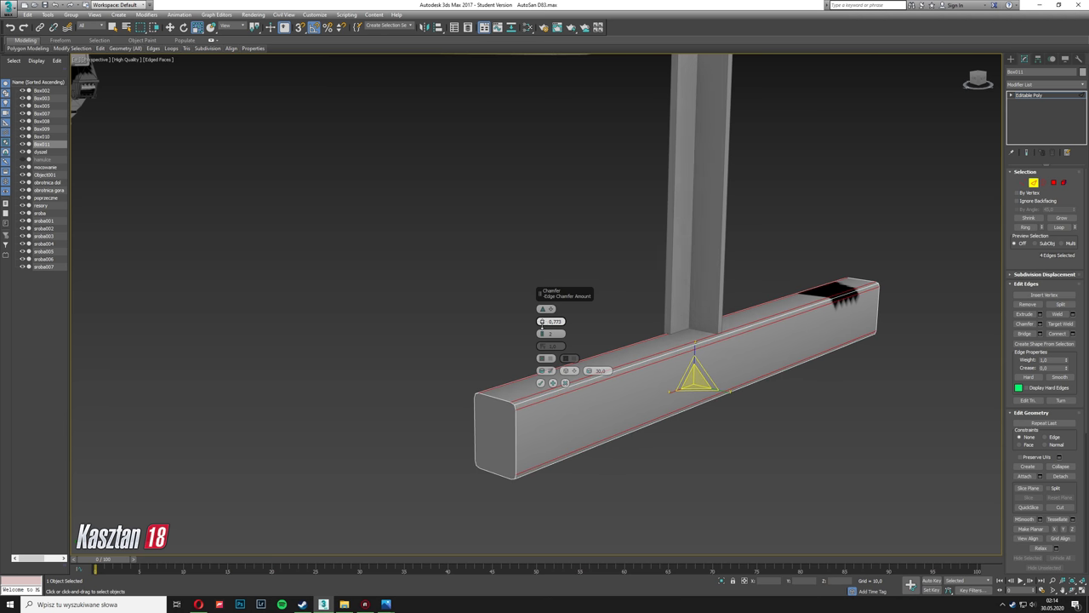
Step: Select the crossmember's end face in Polygon mode, viewing it from above and the side
key(4)
scroll(508, 430, up, 3)
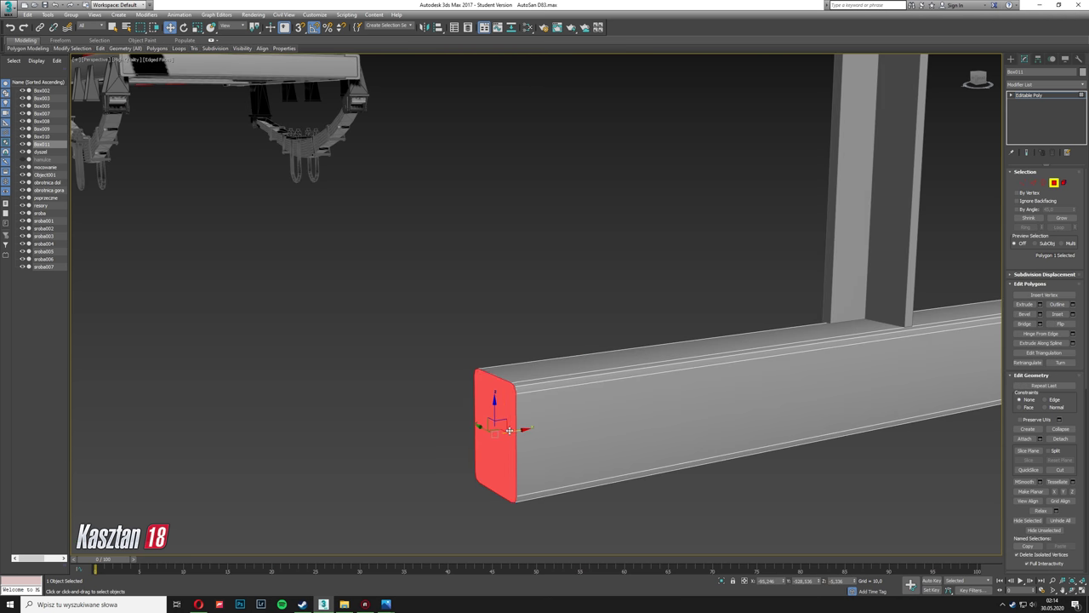
alt+middle_drag(518, 422, 213, 91)
key(w)
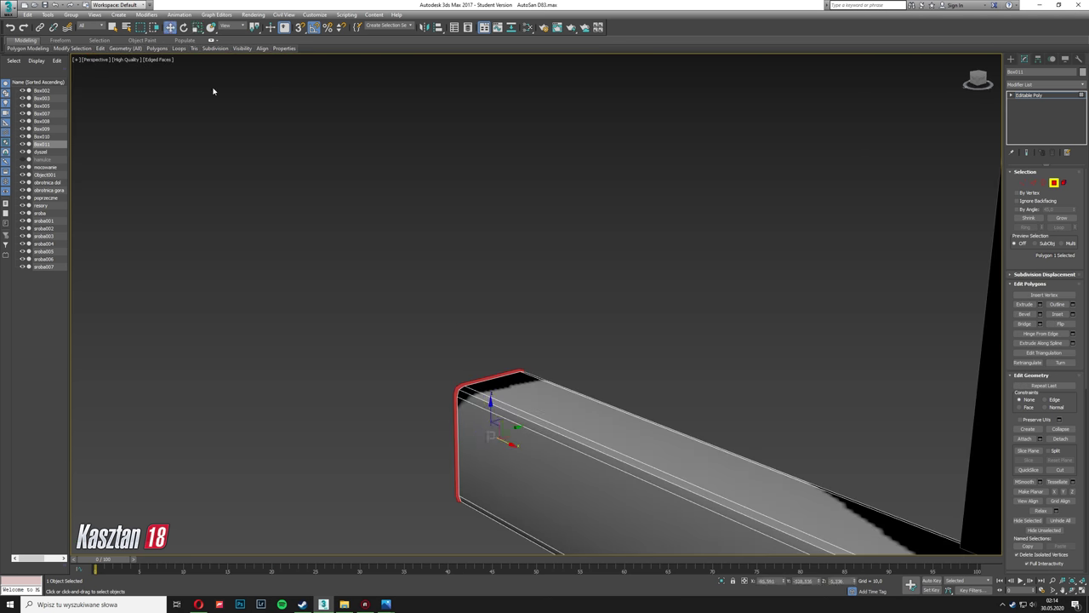
key(3)
alt+middle_drag(511, 255, 515, 441)
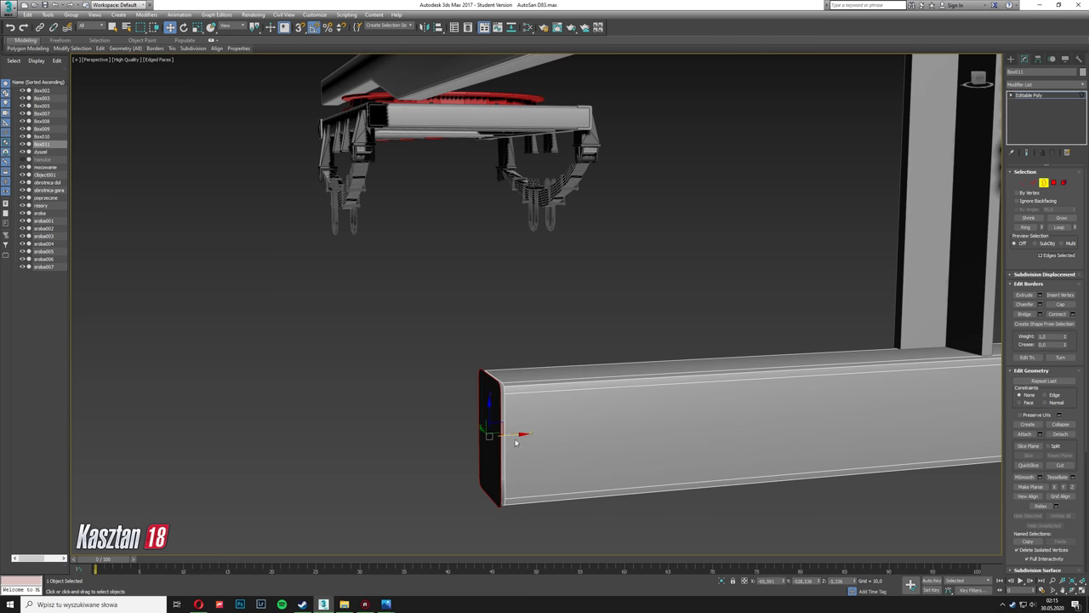
click(1053, 182)
key(z)
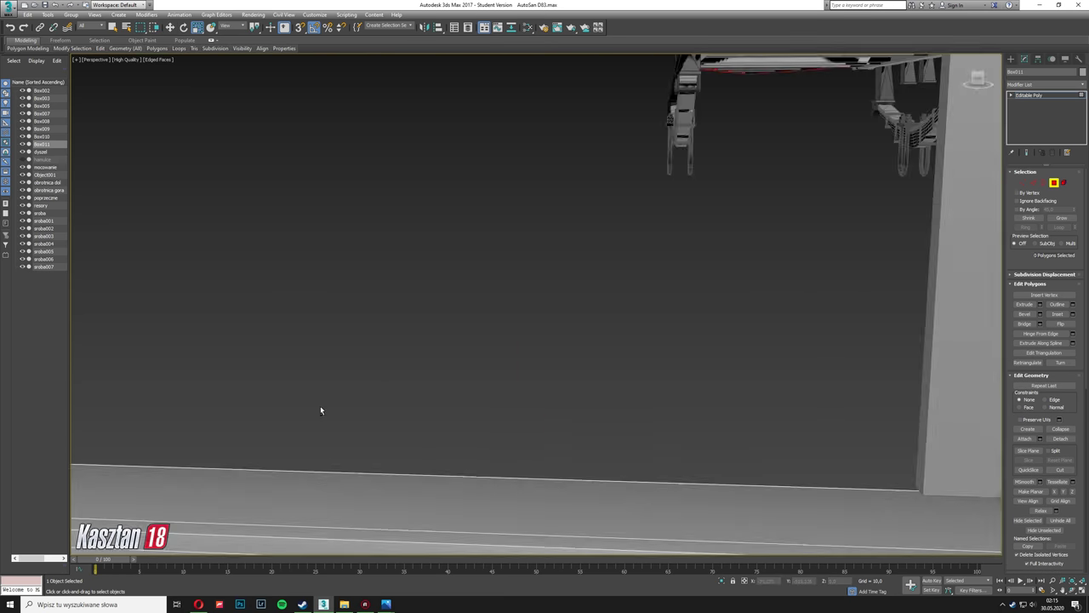
alt+middle_drag(320, 405, 401, 381)
click(303, 394)
key(z)
Step: Select the open border and end faces at the crossmember's end, then pick edges on the beam
click(1042, 183)
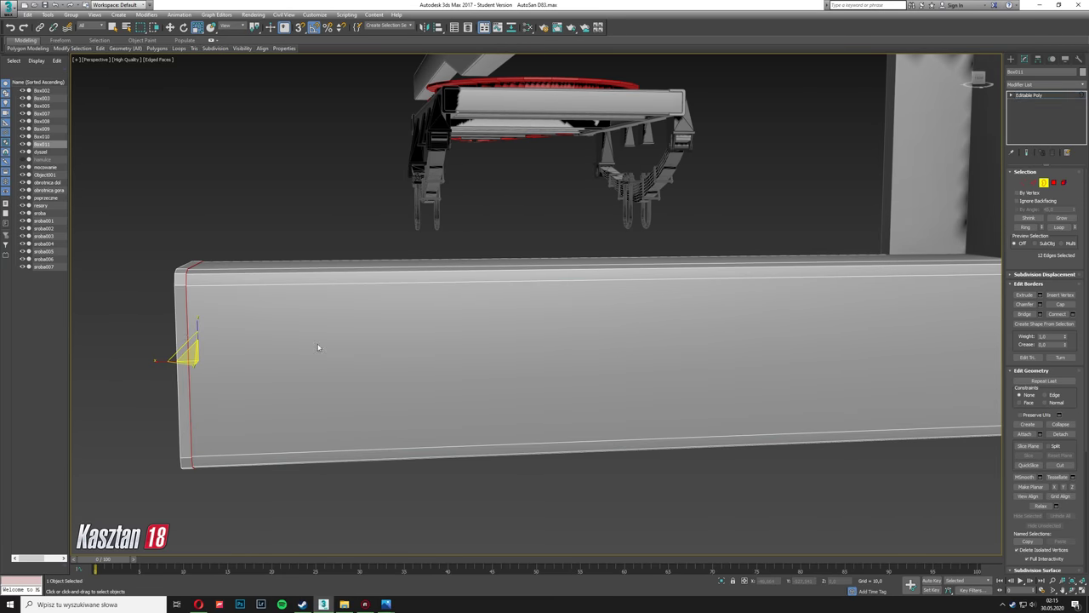
click(1070, 303)
key(4)
click(164, 258)
alt+middle_drag(164, 258, 284, 274)
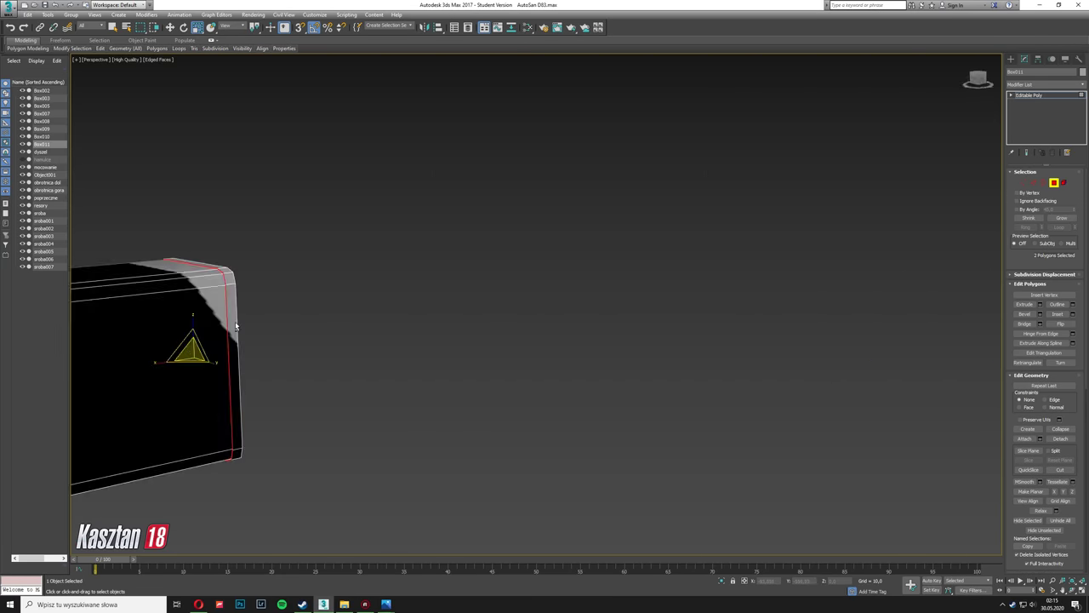
click(1063, 493)
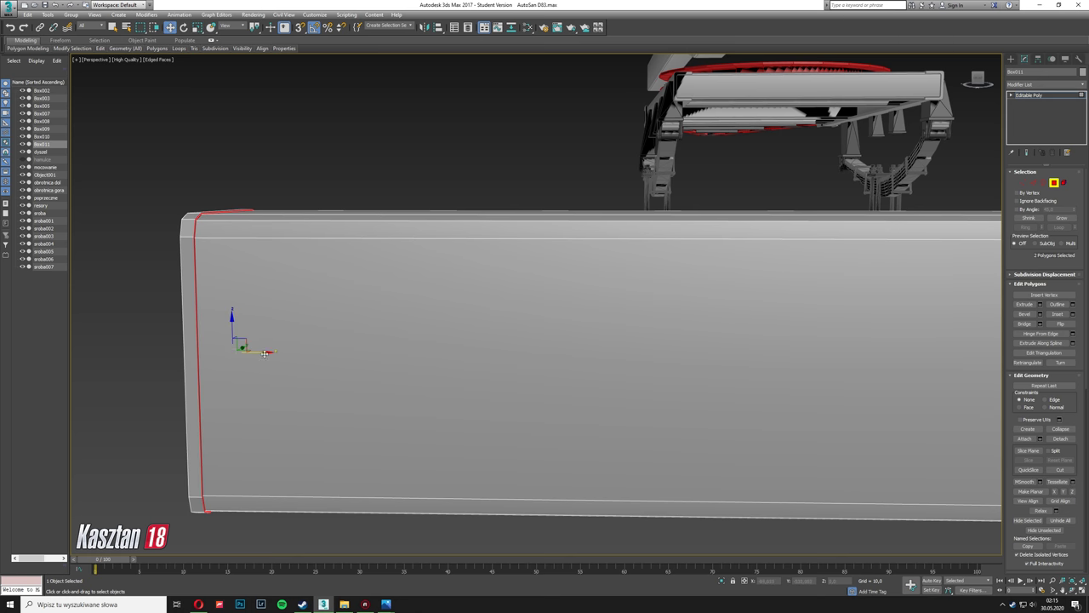
alt+middle_drag(265, 352, 341, 323)
scroll(341, 323, down, 3)
click(669, 378)
Step: Connect the beam's long top and bottom edges with a new edge
key(2)
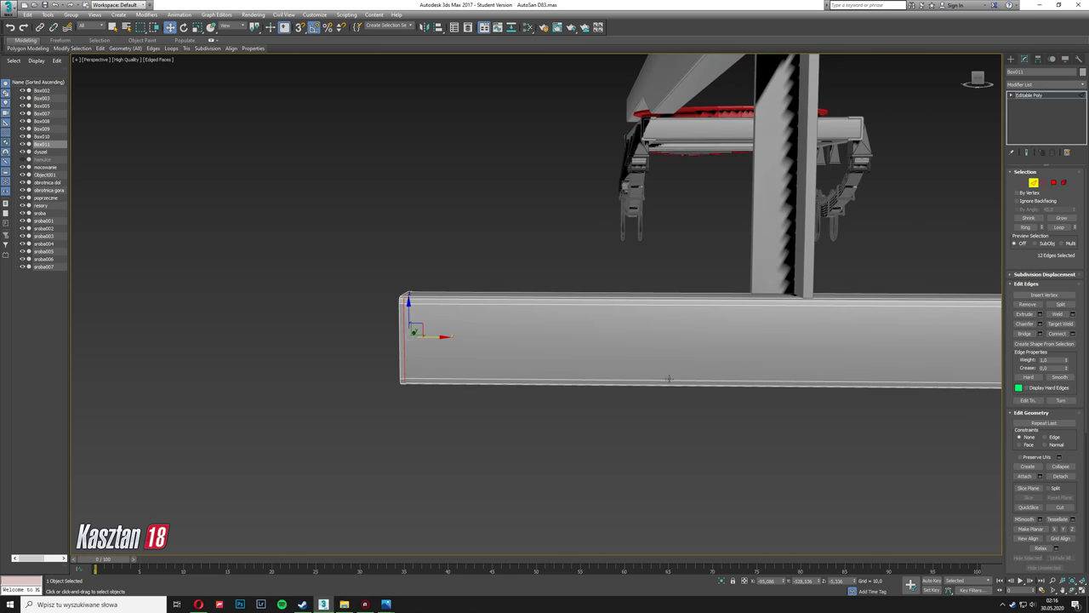
click(668, 378)
middle_drag(443, 279, 213, 279)
middle_drag(459, 280, 485, 300)
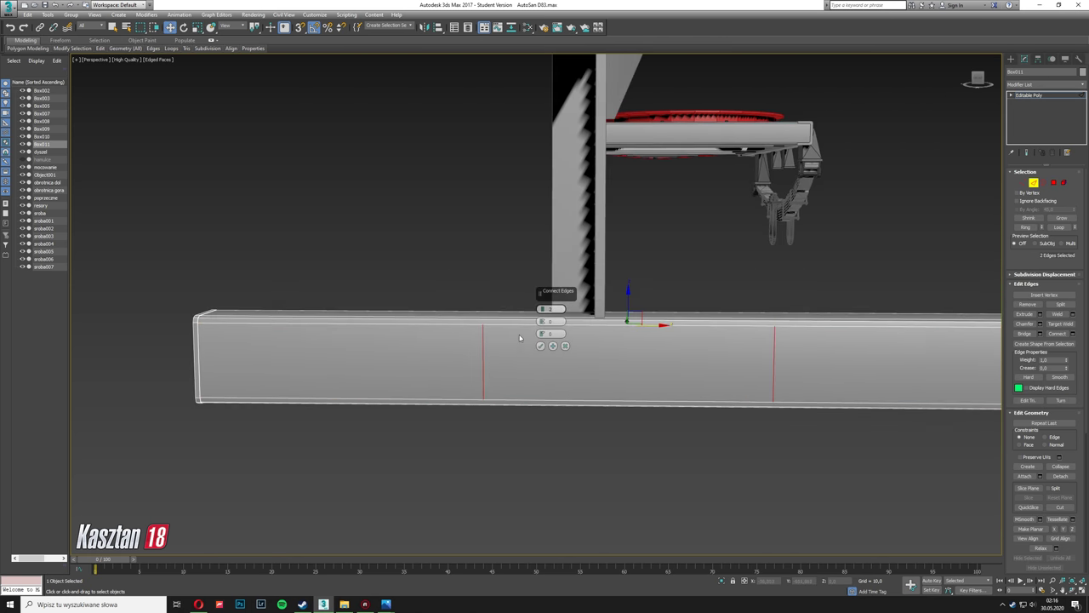
click(565, 345)
Step: Slide the new edge loop up toward the beam's top and commit it
scroll(270, 338, up, 5)
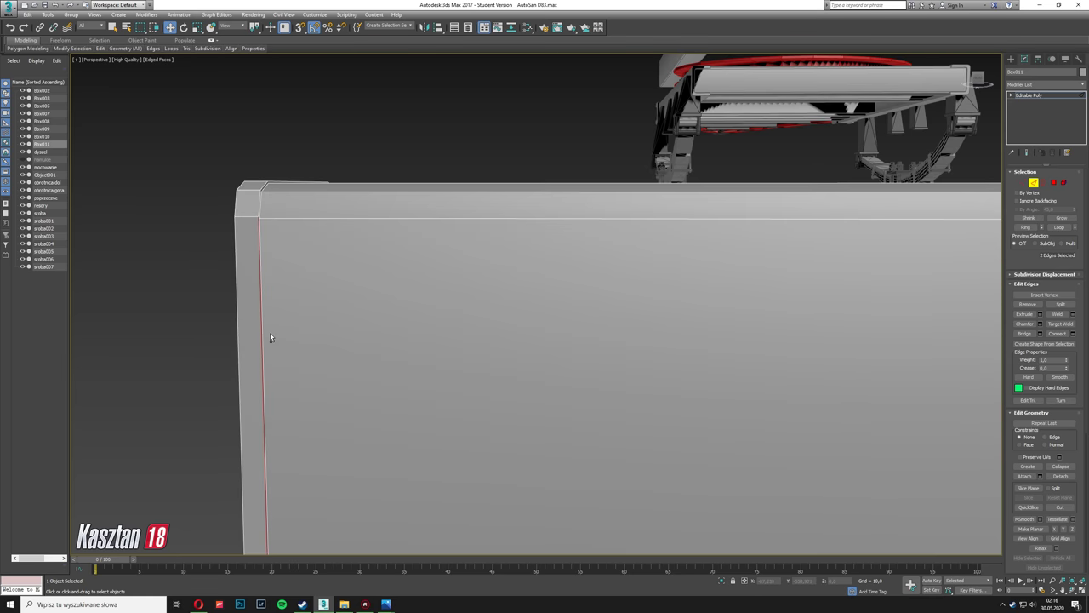
drag(567, 178, 535, 237)
key(Return)
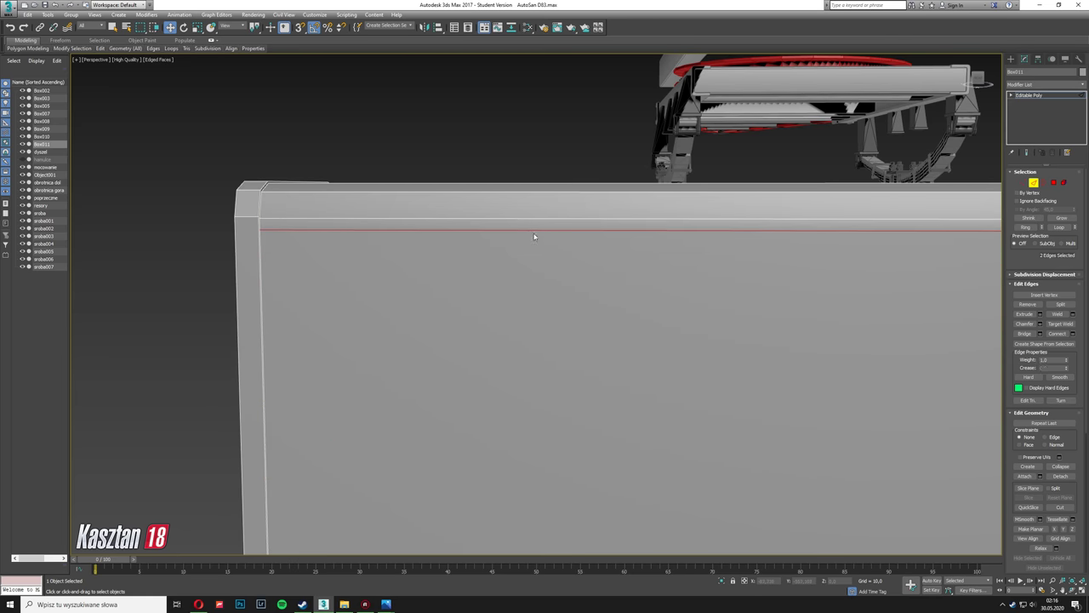
scroll(415, 377, down, 5)
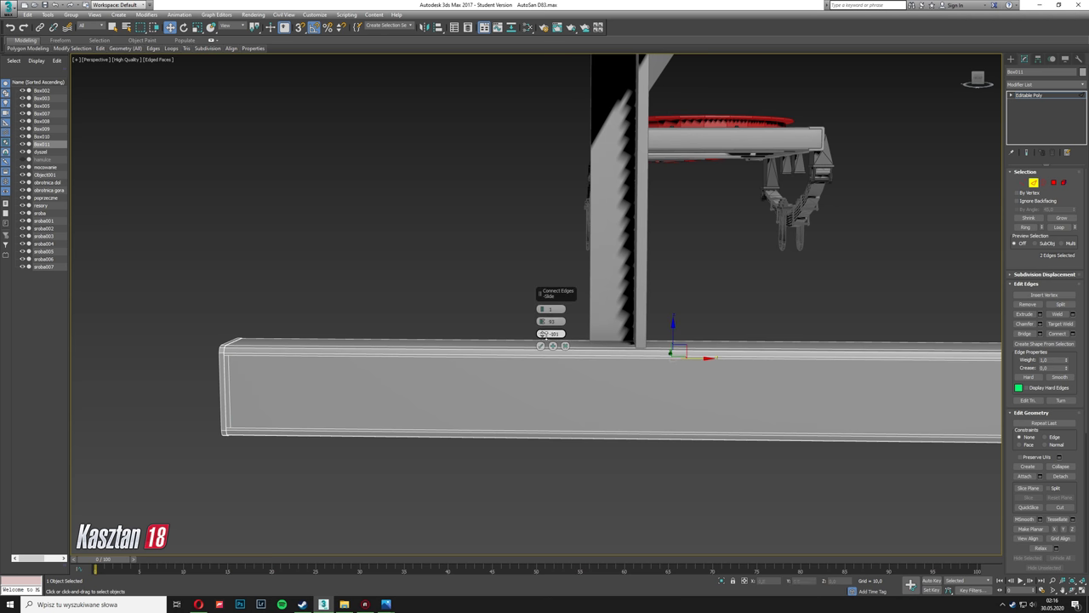
alt+middle_drag(630, 72, 479, 145)
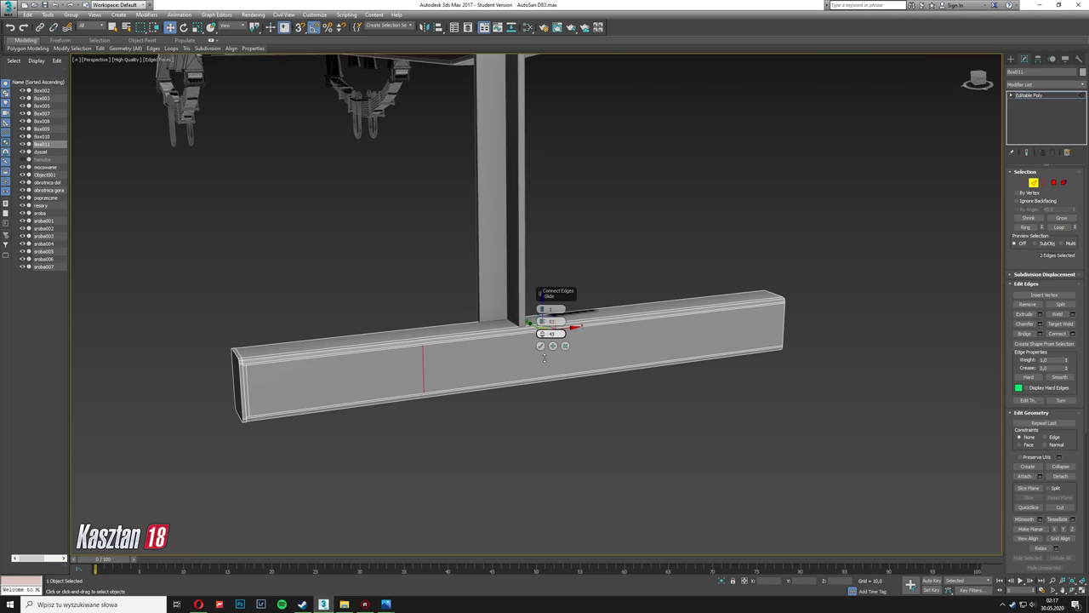
alt+middle_drag(544, 358, 541, 335)
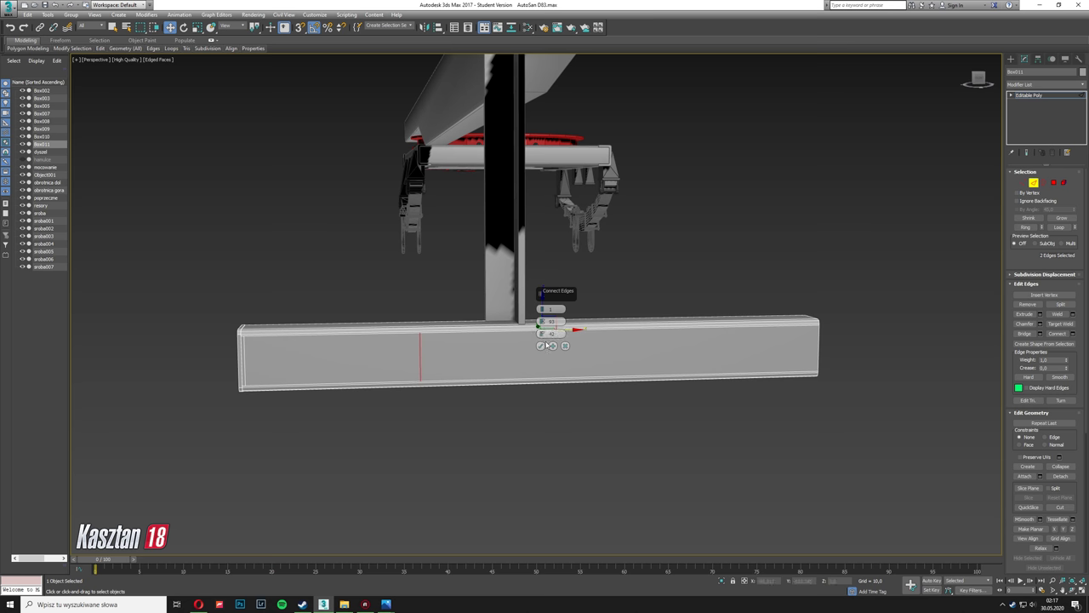
click(547, 347)
alt+middle_drag(547, 346, 457, 434)
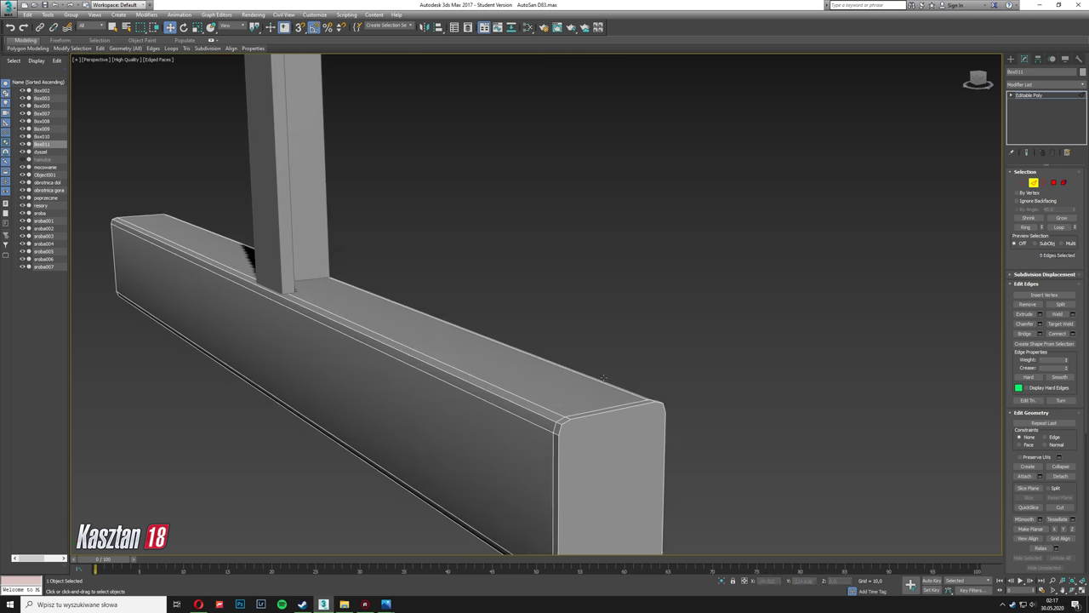
Step: Select the beam's side face and its long edges near the chamfered end
key(4)
click(457, 434)
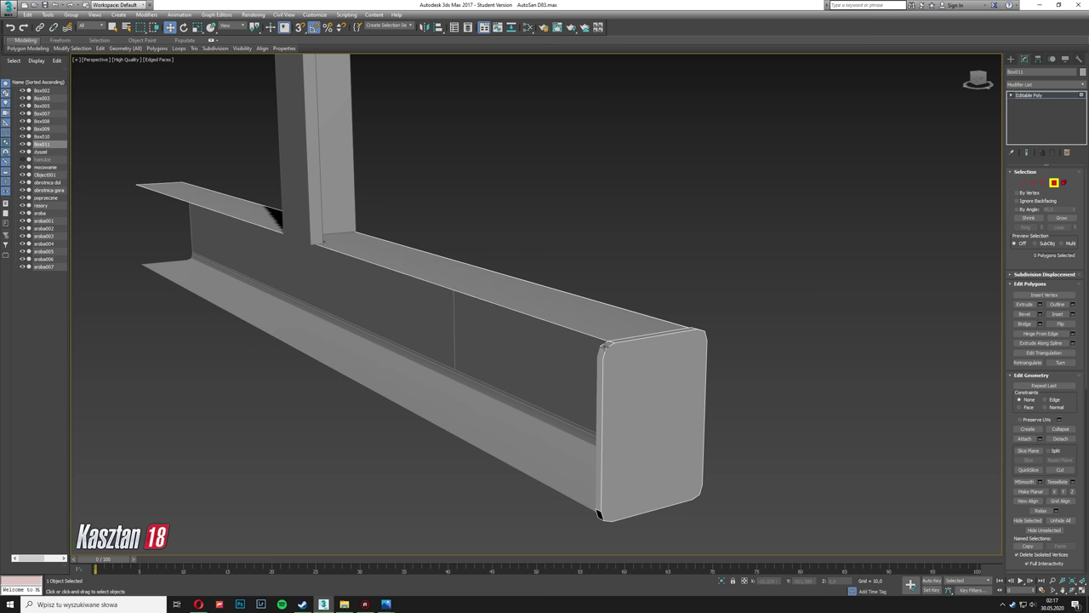
alt+middle_drag(598, 514, 605, 474)
key(1)
alt+middle_drag(644, 151, 656, 213)
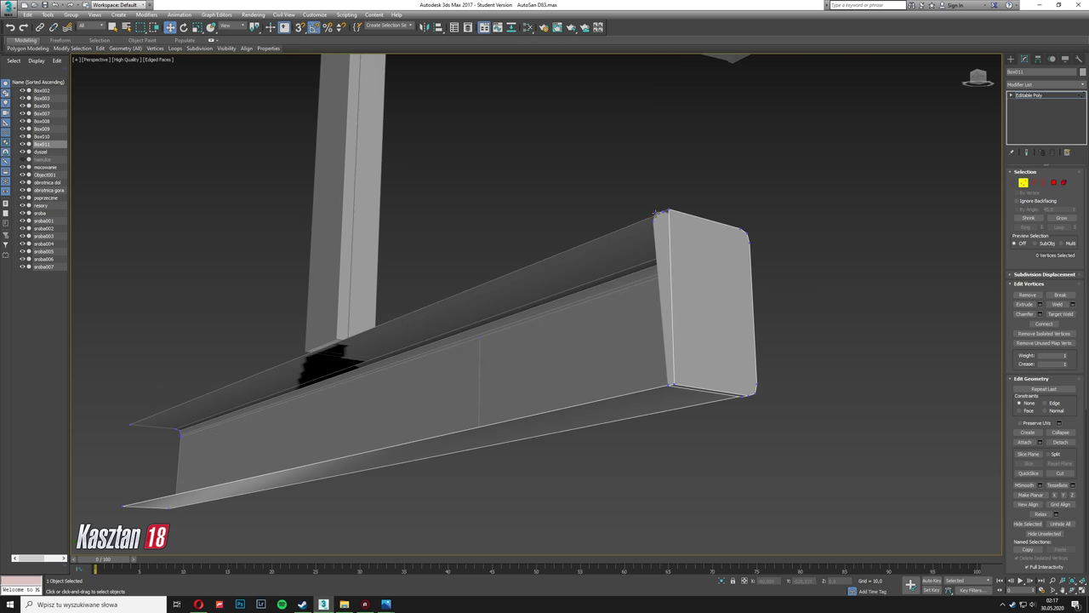
click(1039, 186)
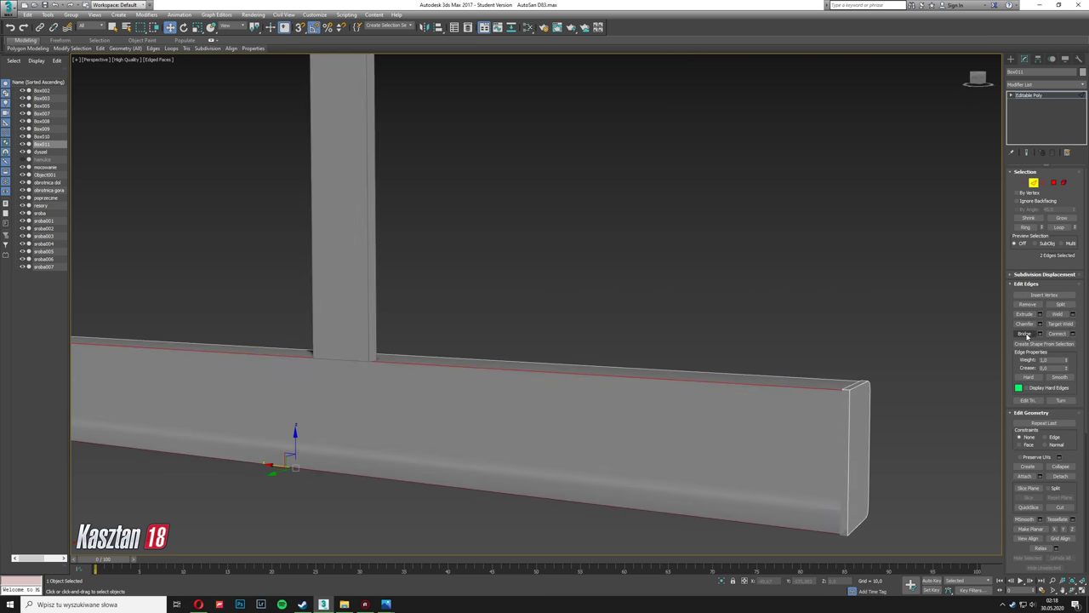
scroll(815, 426, down, 5)
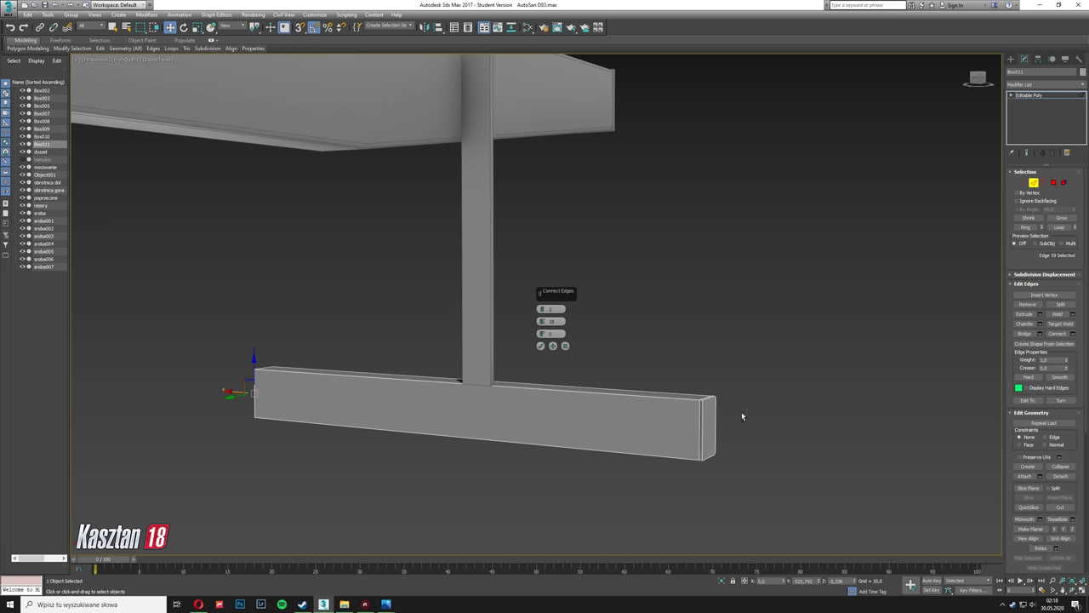
scroll(741, 416, up, 5)
scroll(720, 437, up, 3)
alt+middle_drag(638, 272, 396, 493)
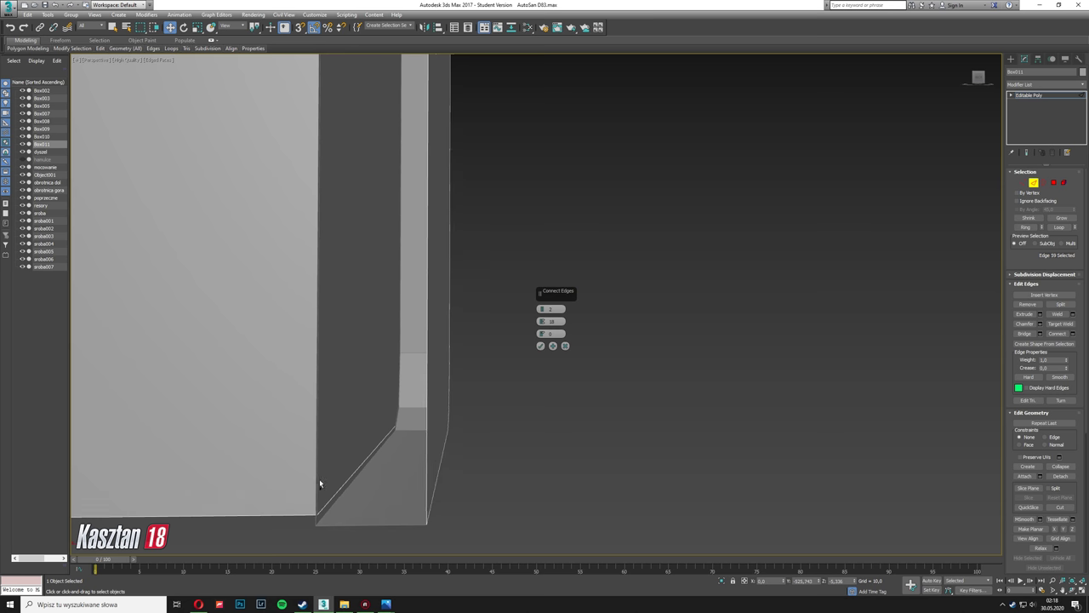
scroll(358, 464, up, 3)
scroll(511, 413, down, 5)
scroll(573, 432, up, 5)
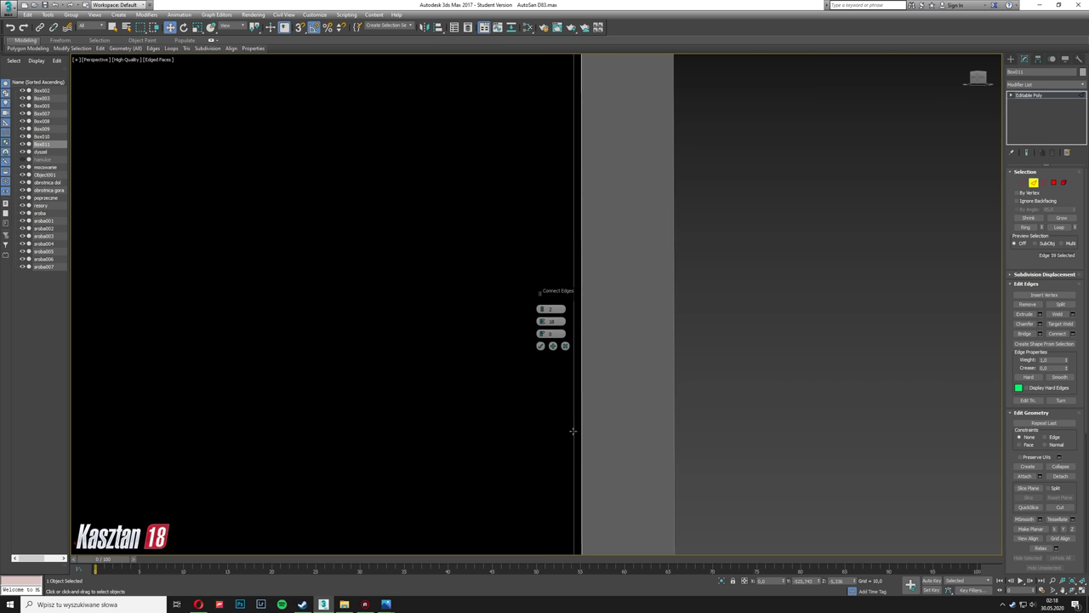
scroll(586, 470, down, 3)
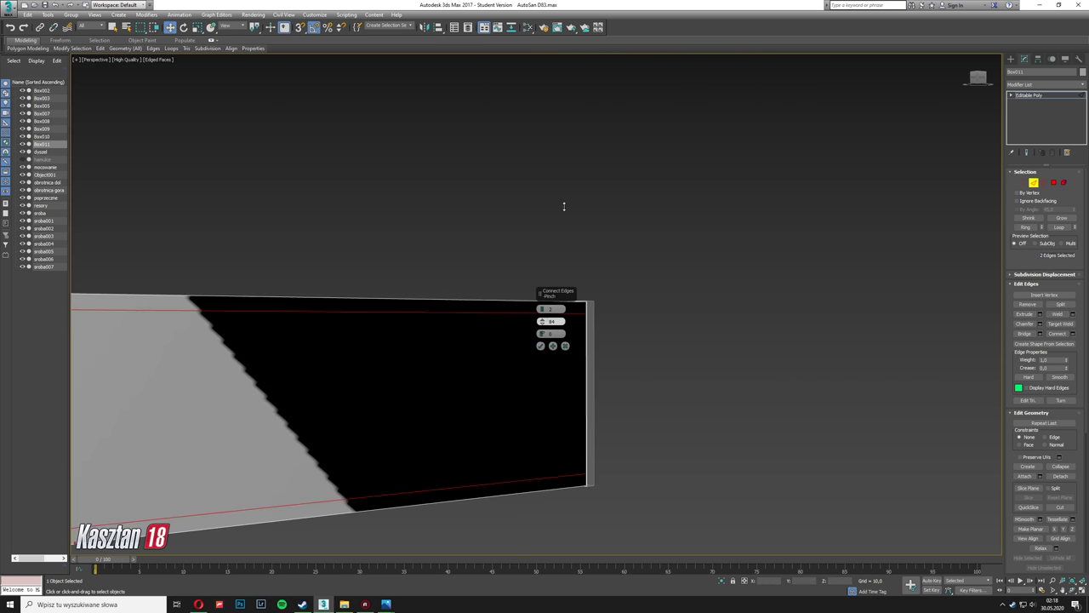
scroll(608, 401, down, 2)
scroll(608, 401, down, 5)
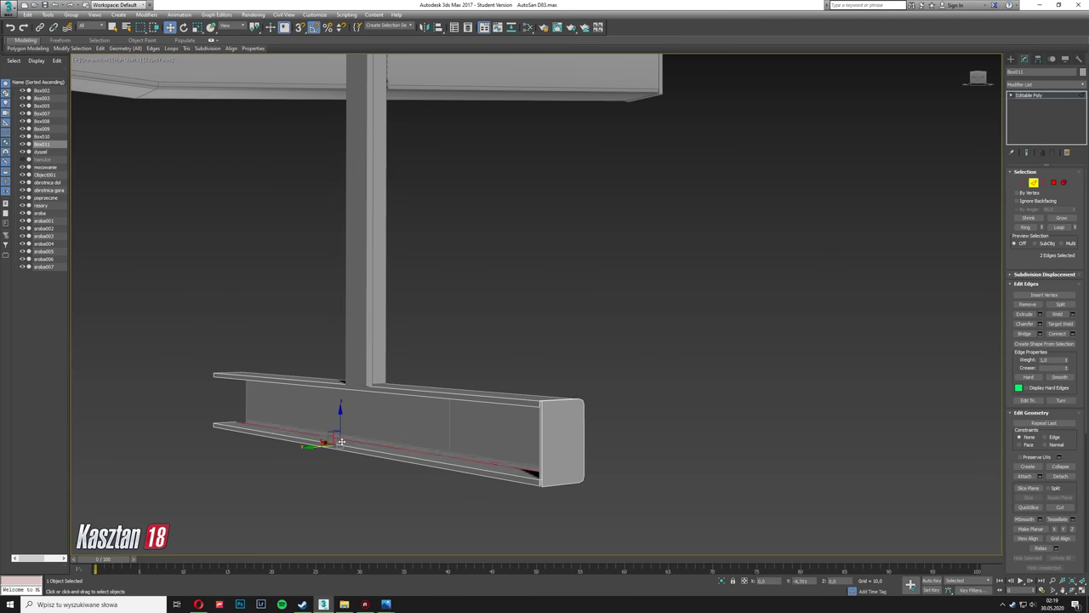
mouse_move(609, 402)
alt+middle_down()
mouse_move(380, 479)
mouse_move(339, 456)
mouse_move(365, 426)
alt+middle_up()
scroll(338, 456, up, 3)
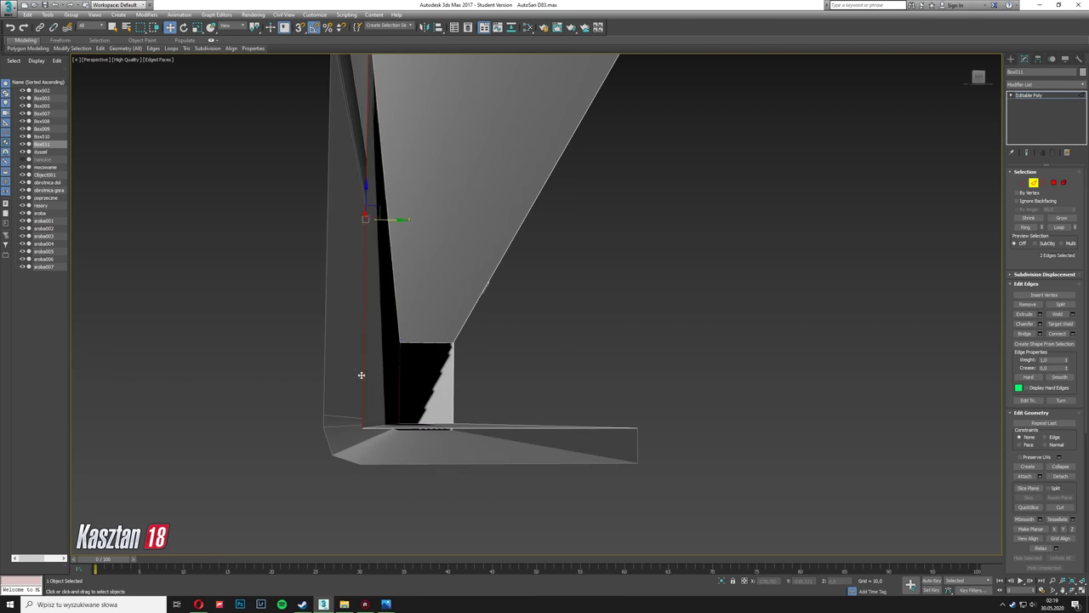
Step: Connect the selected edges with a vertical edge to frame the window
click(1074, 335)
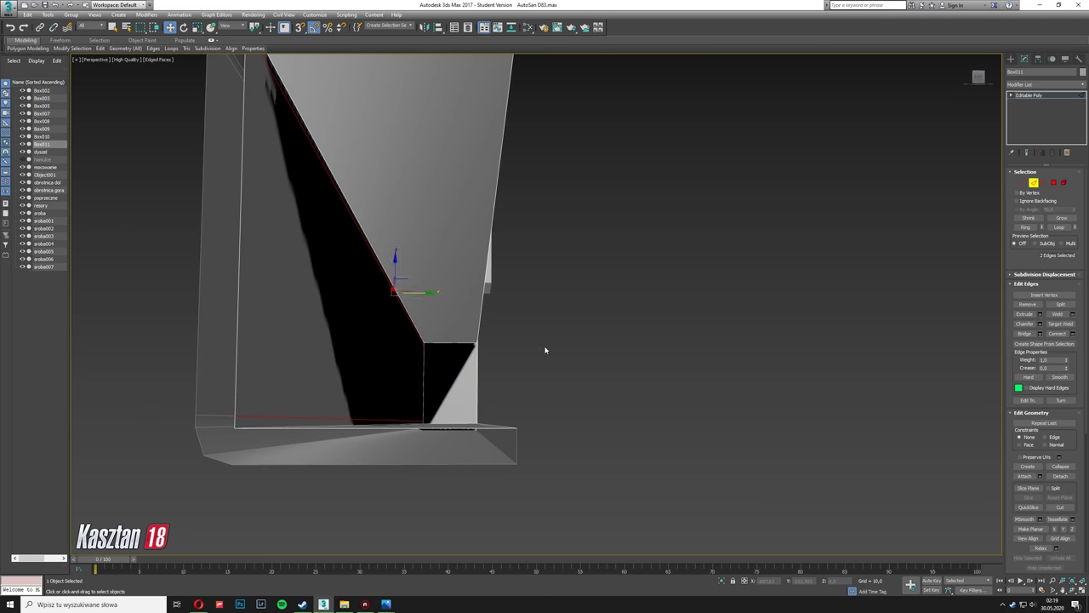
mouse_move(545, 349)
alt+middle_down()
mouse_move(565, 455)
mouse_move(540, 449)
alt+middle_up()
click(540, 449)
click(1072, 333)
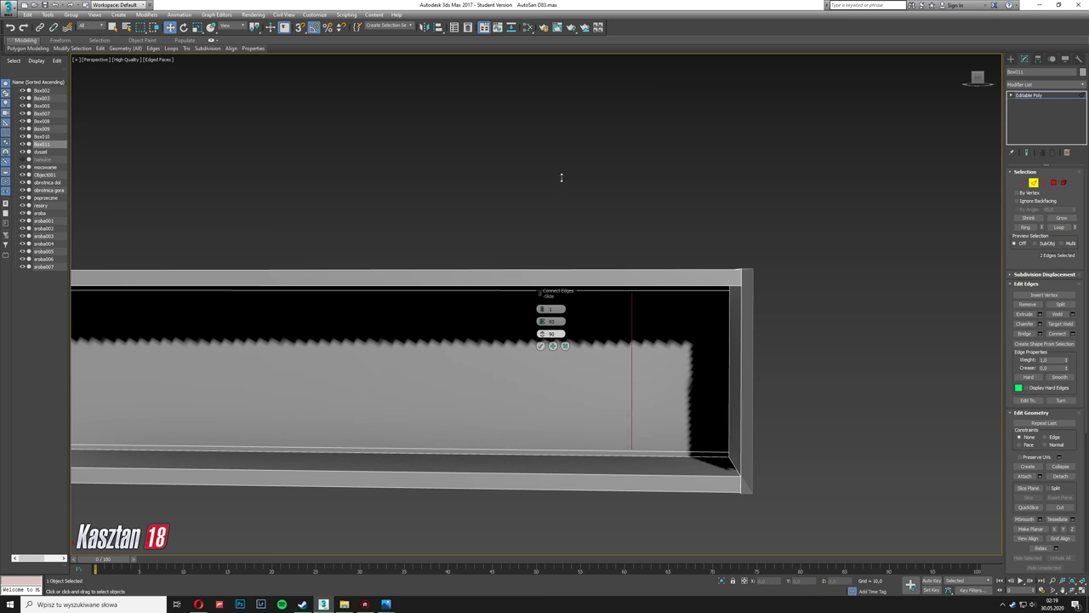
click(541, 346)
scroll(564, 377, down, 2)
Step: Select the opening's border and turn on Target Weld for the stray vertices
key(3)
click(678, 340)
alt+middle_drag(679, 340, 699, 408)
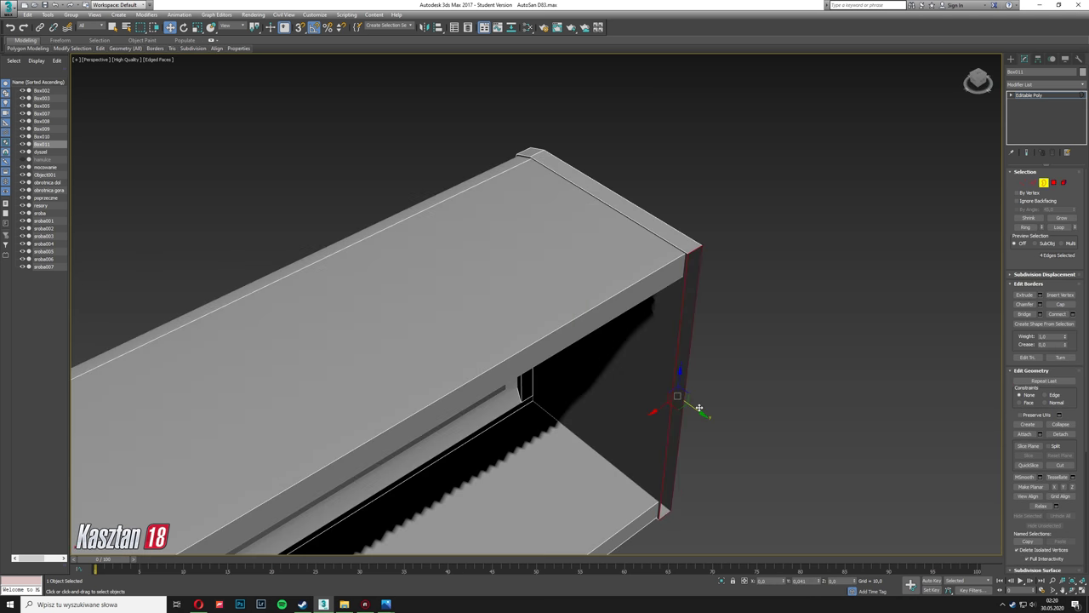
alt+middle_drag(933, 346, 479, 371)
key(2)
scroll(204, 366, up, 3)
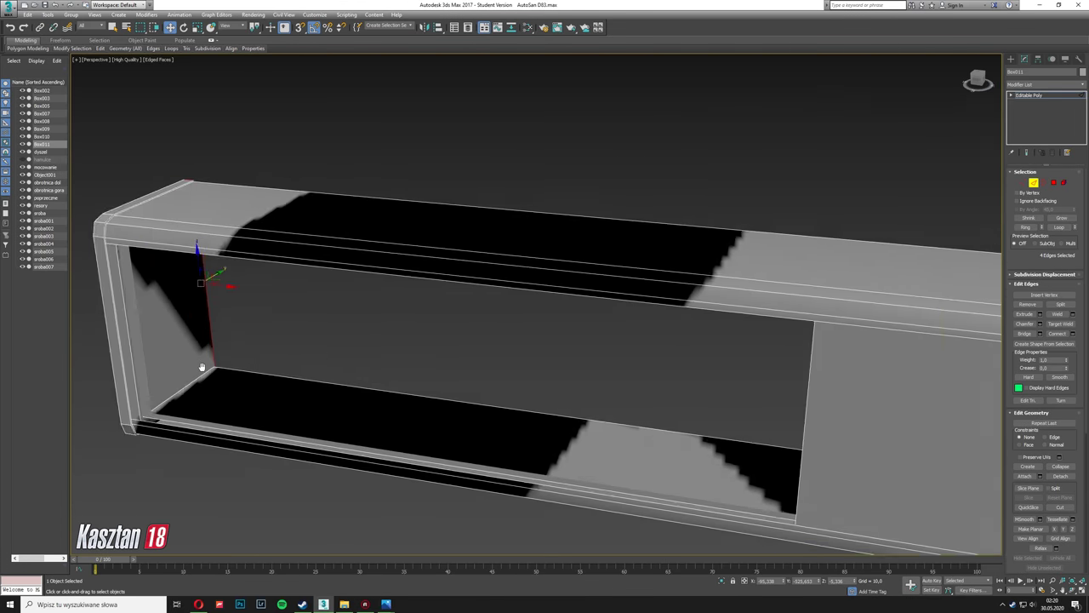
scroll(254, 434, up, 3)
key(1)
key(ctrl+w)
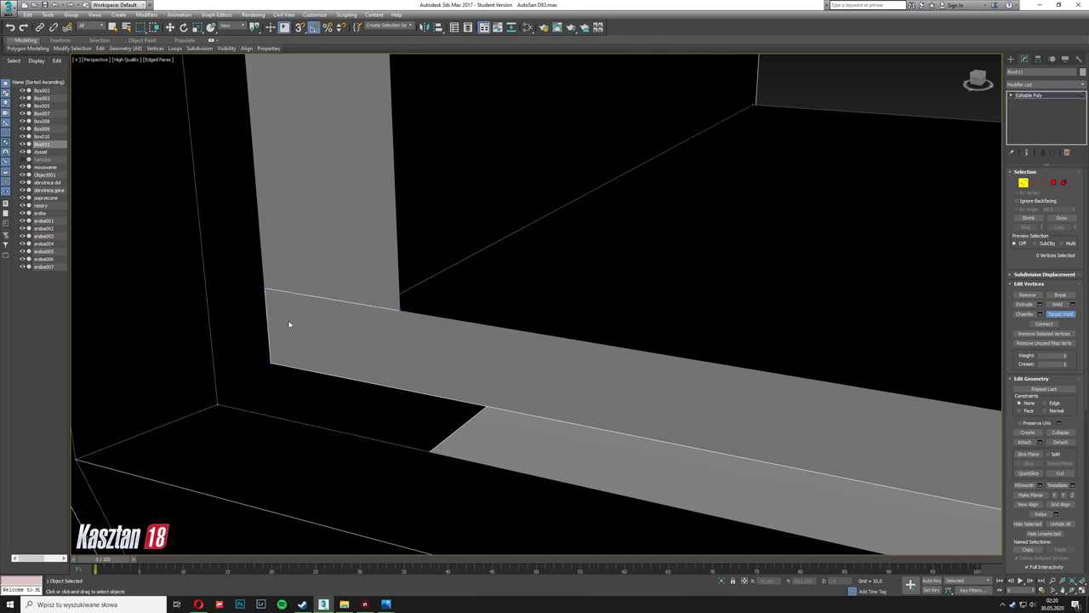
alt+middle_drag(290, 323, 382, 365)
scroll(459, 341, down, 5)
mouse_move(459, 340)
alt+middle_down()
mouse_move(492, 368)
mouse_move(477, 340)
mouse_move(570, 217)
alt+middle_up()
scroll(651, 165, up, 3)
mouse_move(652, 165)
middle_down()
mouse_move(600, 311)
mouse_move(702, 231)
middle_up()
Step: Select the edges at the frame's inner corner and lower panel corner
key(2)
alt+middle_drag(646, 341, 714, 366)
click(715, 366)
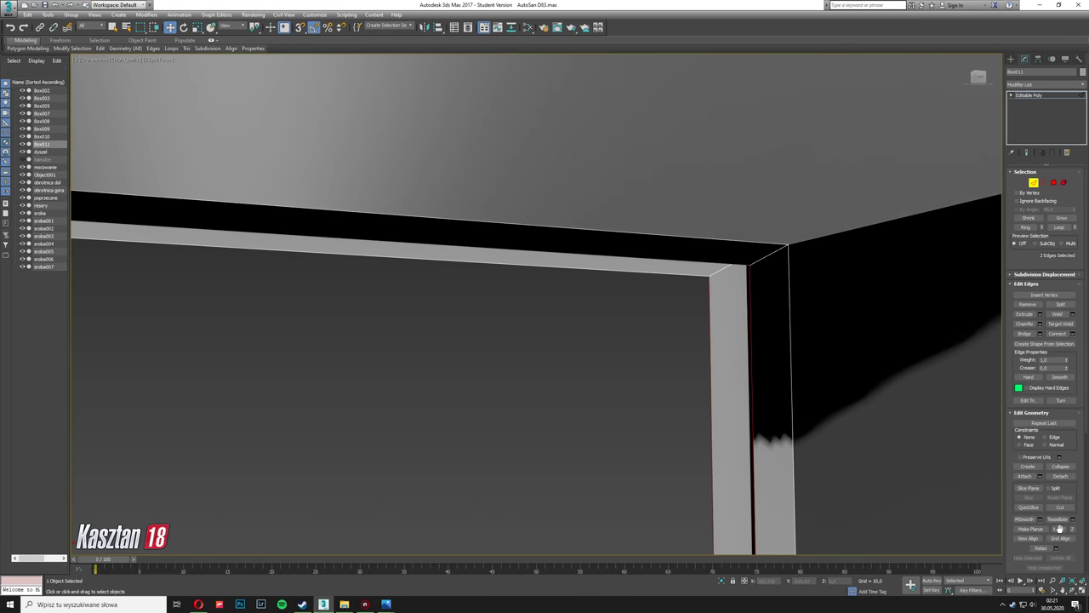
scroll(725, 403, down, 5)
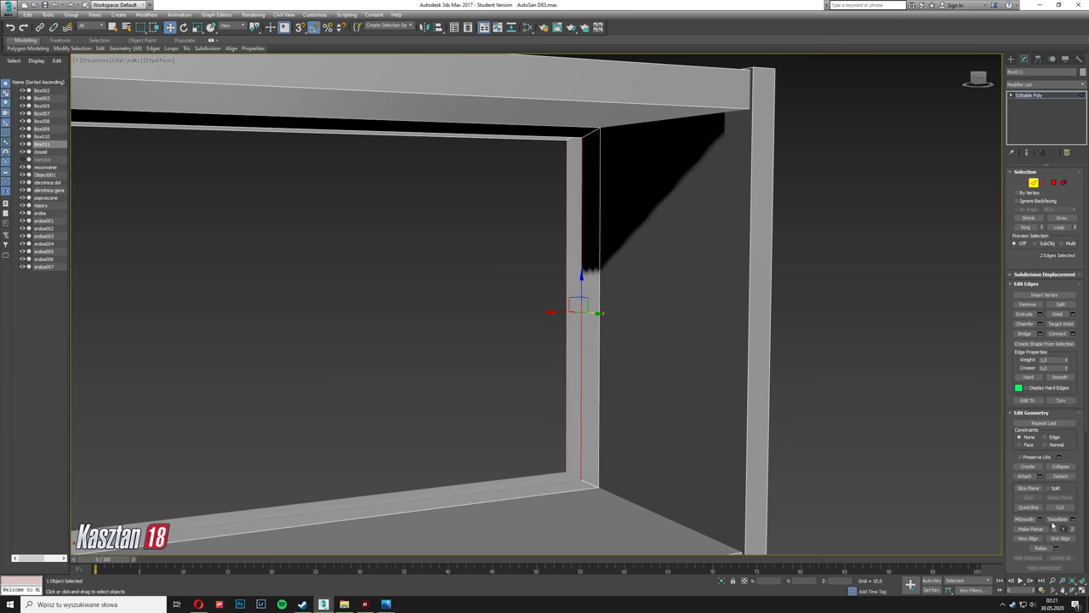
alt+middle_drag(540, 360, 229, 378)
click(229, 378)
scroll(362, 409, up, 3)
scroll(361, 409, up, 2)
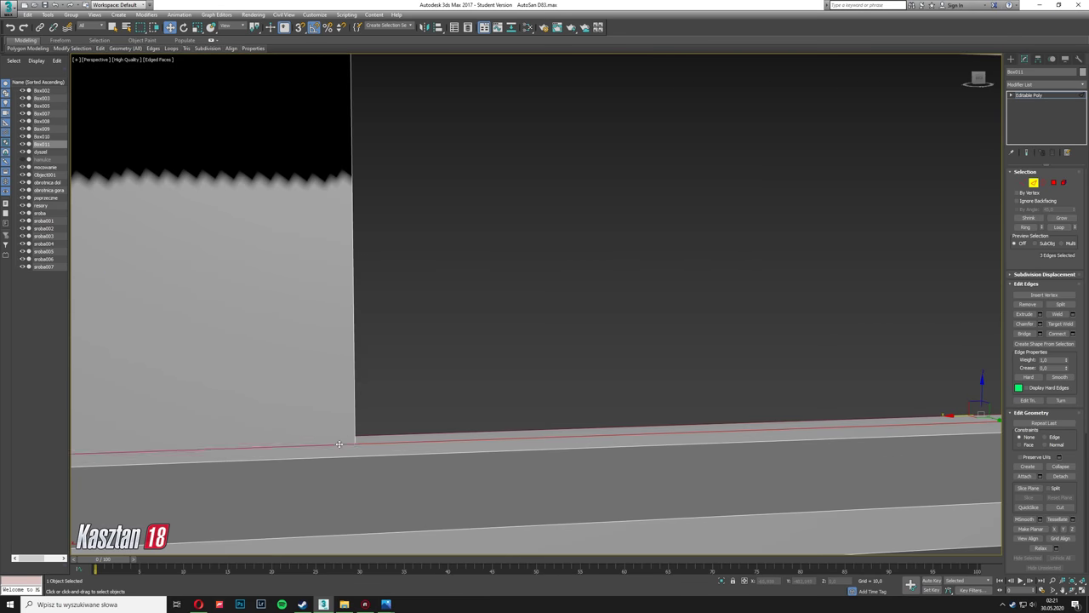
scroll(366, 417, up, 2)
scroll(643, 274, down, 3)
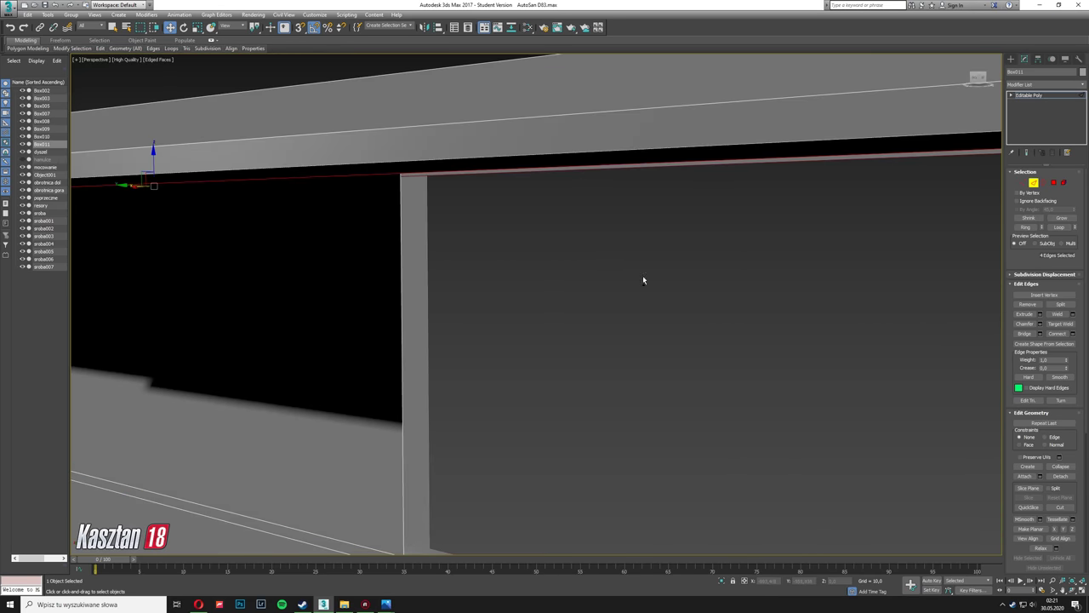
scroll(642, 275, down, 4)
scroll(743, 381, up, 5)
Step: Select the inner panel faces, then the opening's border loop
key(4)
click(382, 281)
alt+middle_drag(382, 281, 316, 315)
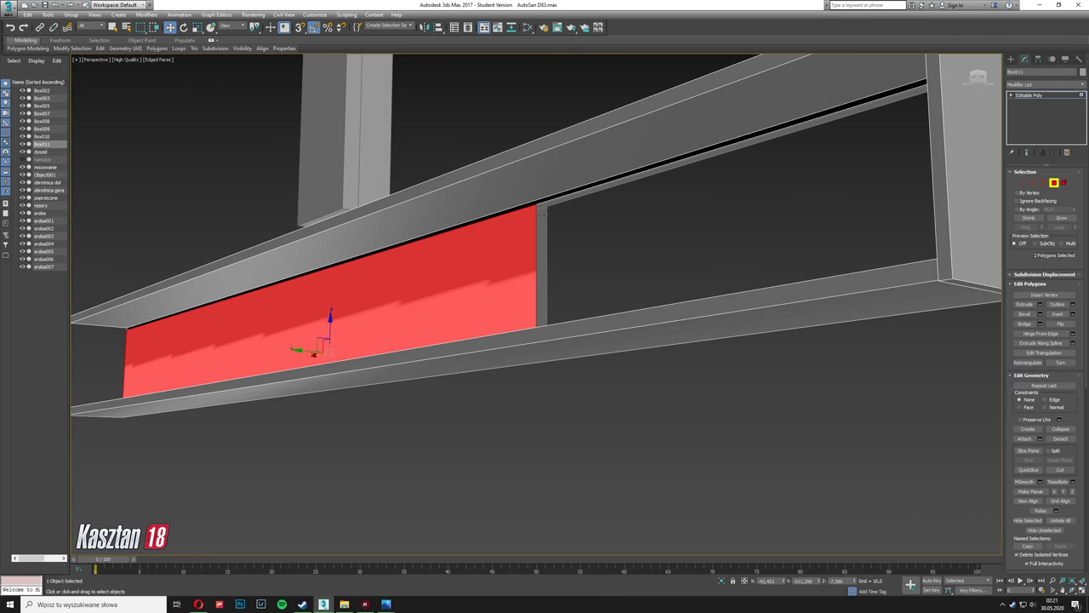
scroll(875, 298, up, 3)
scroll(874, 298, down, 4)
alt+middle_drag(875, 298, 380, 361)
scroll(341, 302, up, 4)
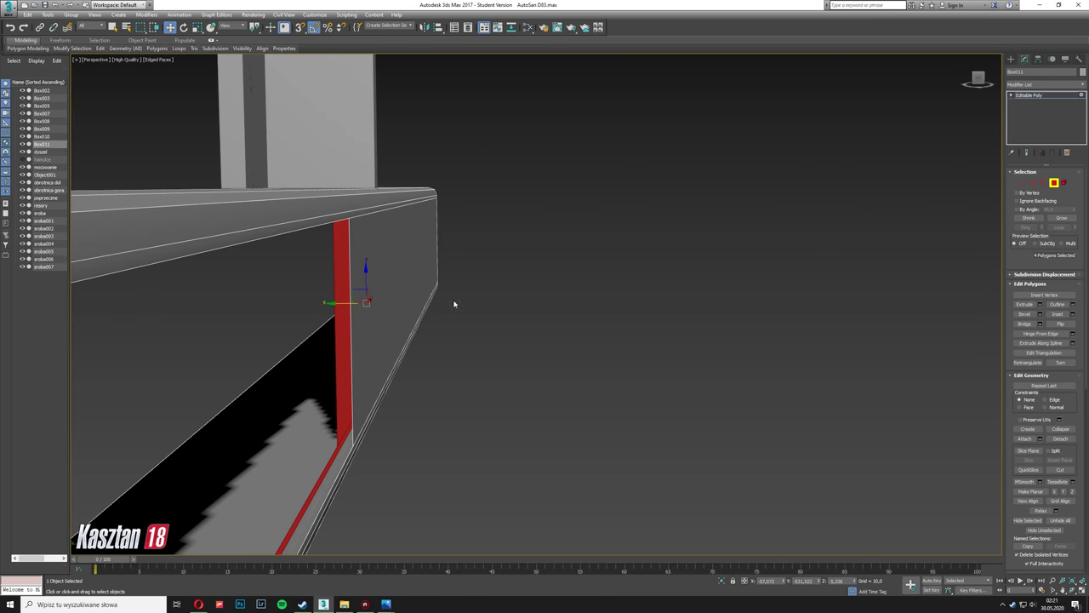
key(3)
click(352, 422)
scroll(803, 391, down, 5)
Step: Make a mirrored copy of the beam, undo it, and select the left-end vertices
alt+middle_drag(803, 390, 912, 303)
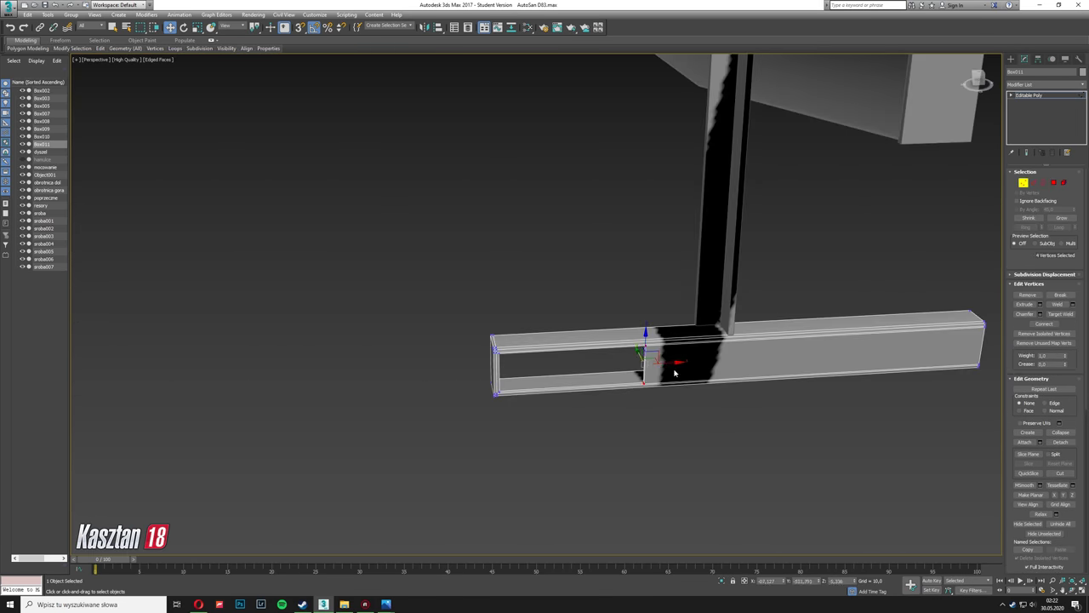
scroll(911, 304, down, 3)
click(423, 27)
key(Return)
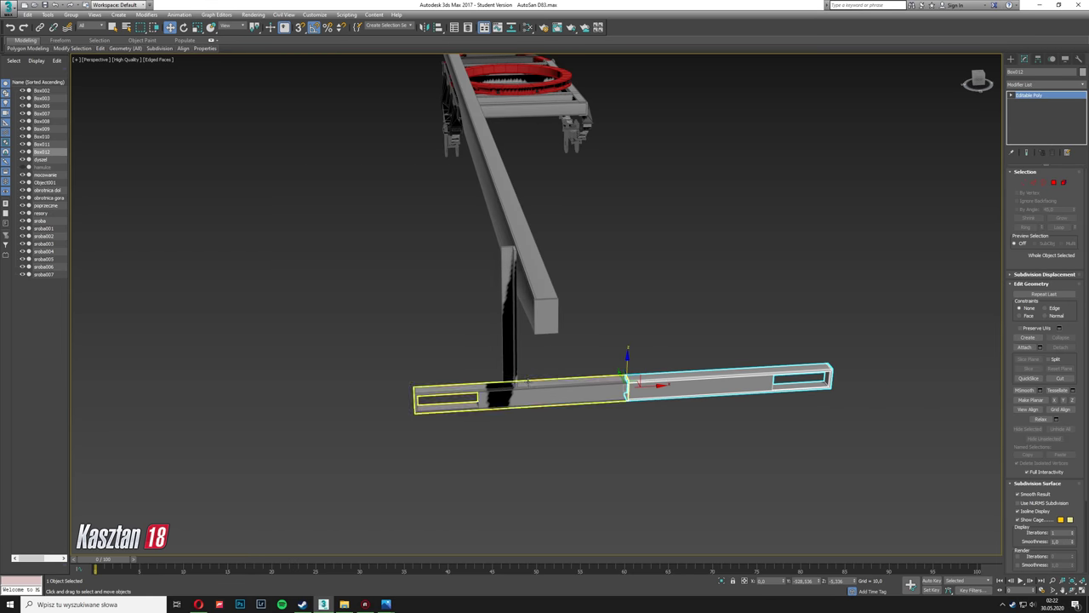
key(ctrl+z)
key(ctrl+z)
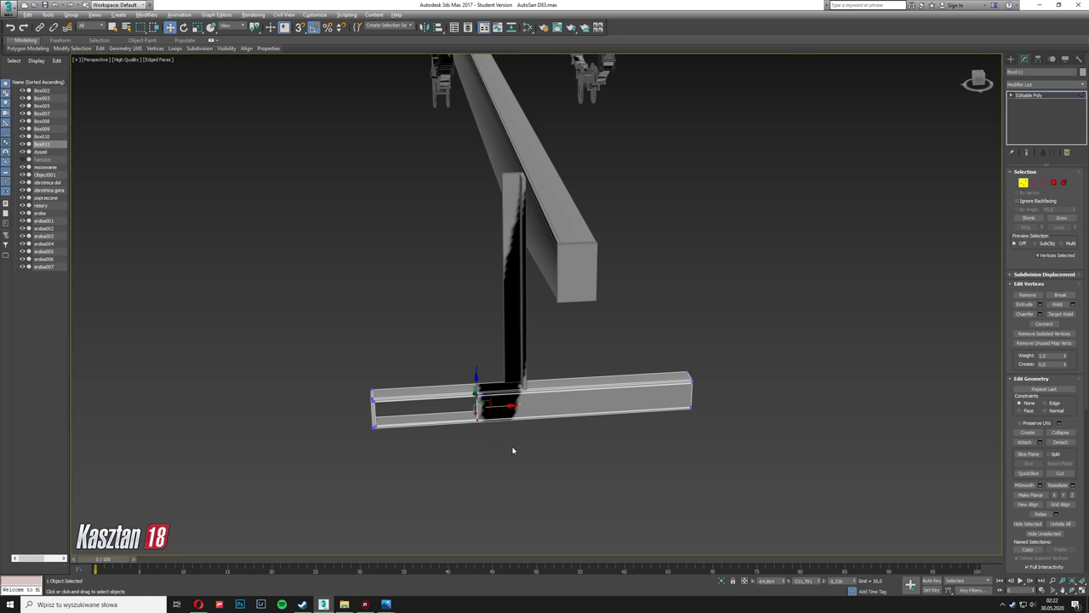
alt+middle_drag(513, 450, 401, 495)
key(ctrl+z)
key(1)
Step: Mirror-copy the crossmember and join its seam, then select the post and Box010
click(424, 27)
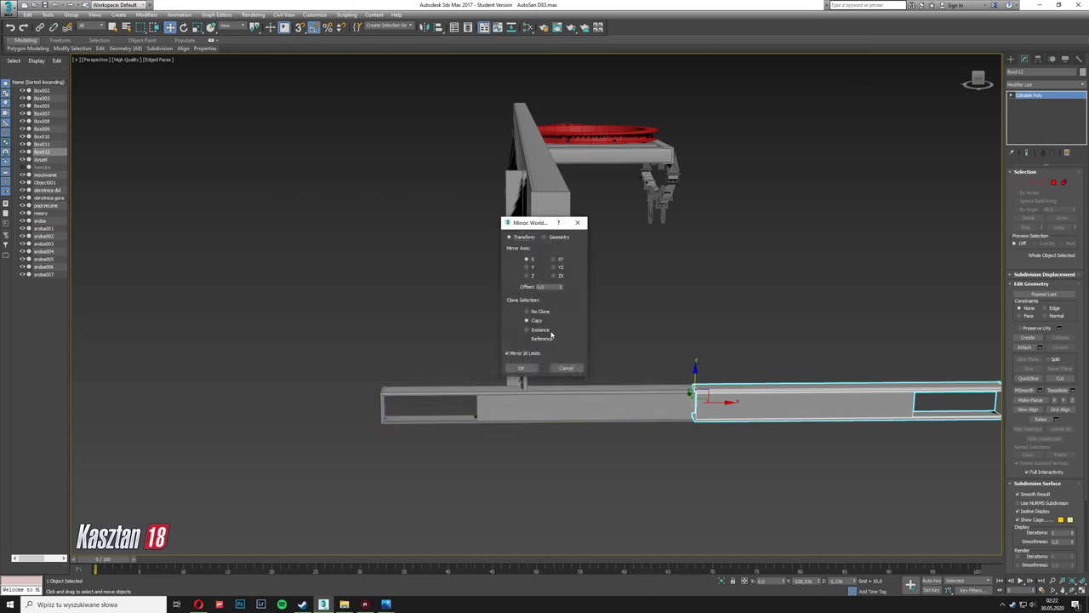
key(Return)
key(2)
scroll(691, 391, up, 5)
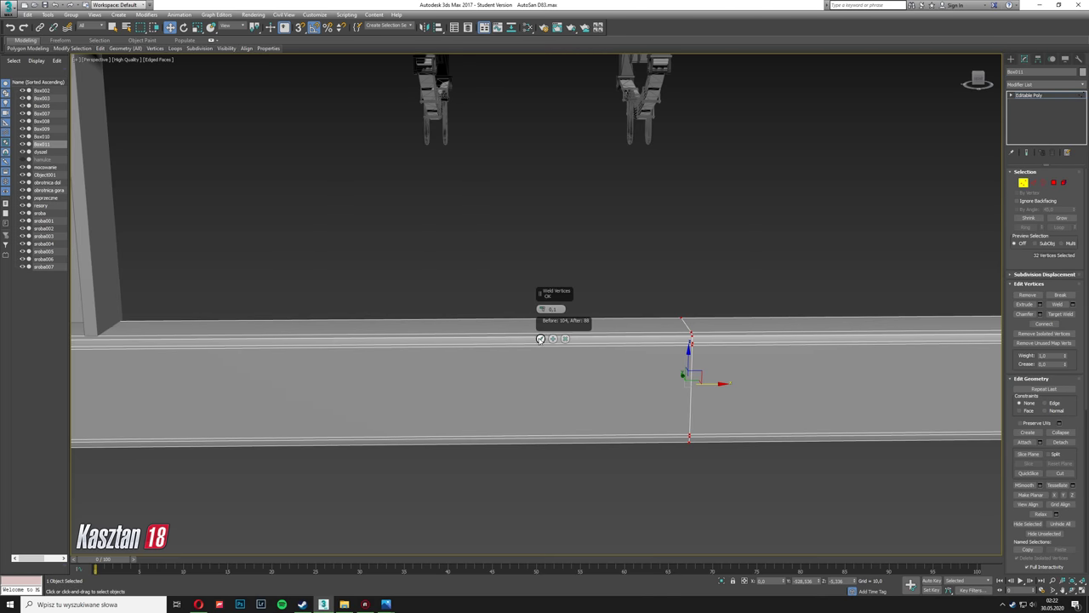
key(2)
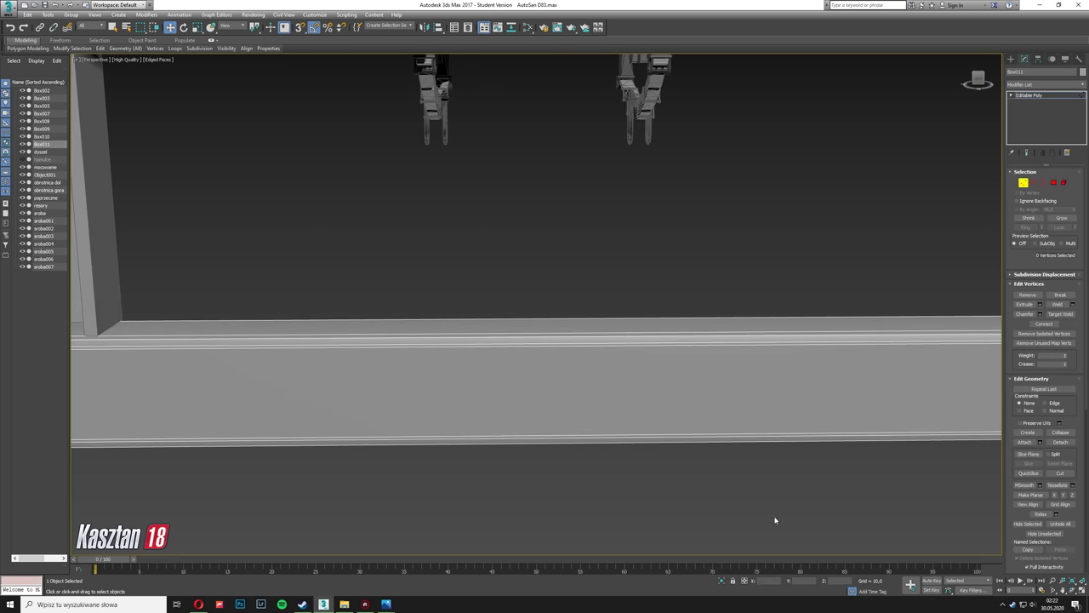
scroll(775, 518, down, 5)
click(530, 316)
click(595, 255)
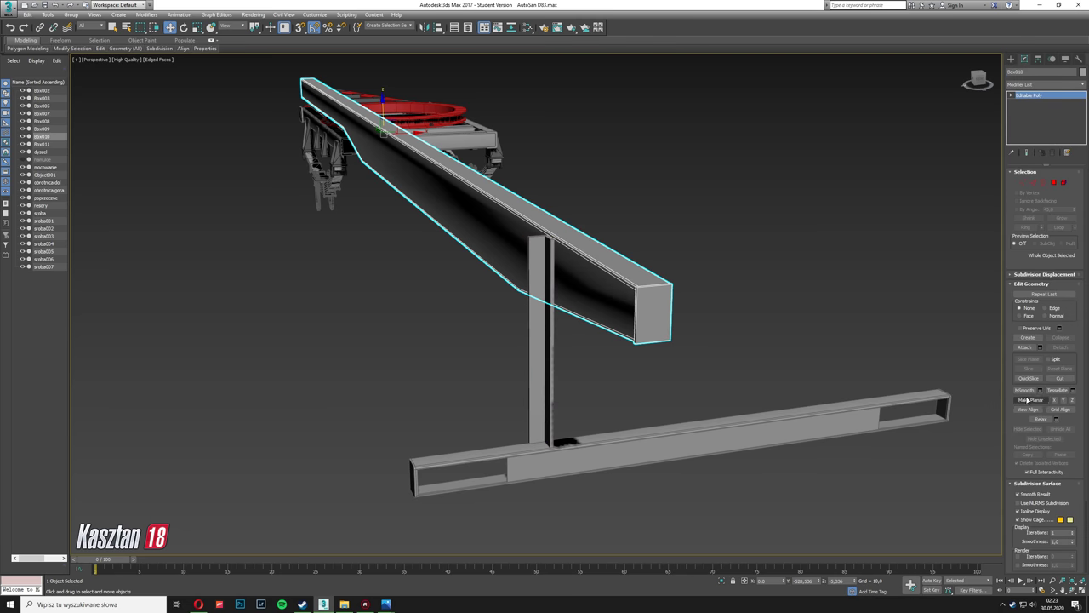
Step: Move Box010's pivot to 0,0,0 and mirror-copy the rail across the centre, creating Box012
key(Insert)
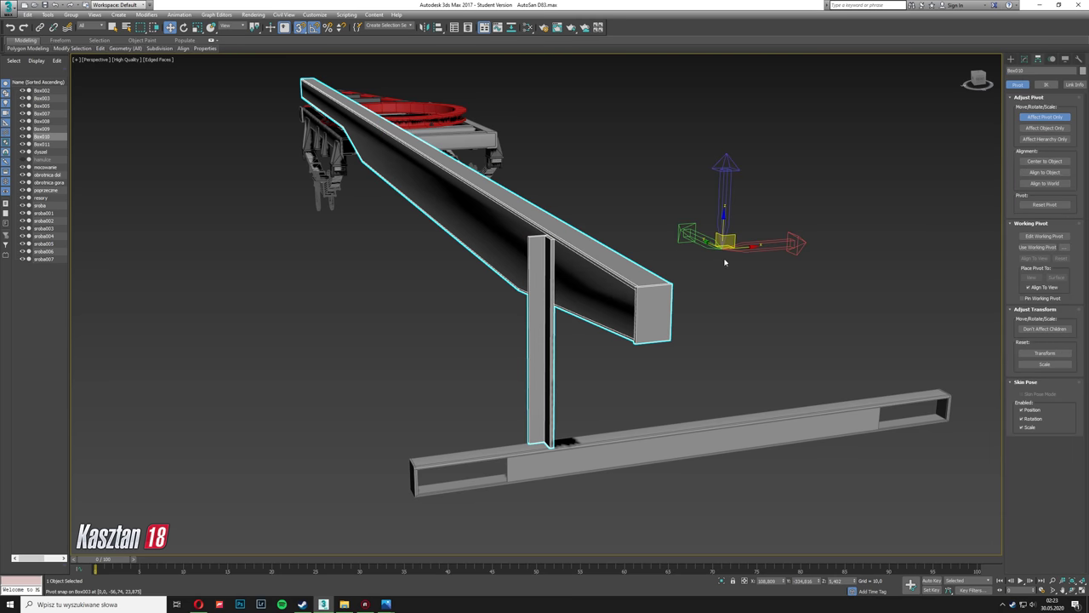
scroll(357, 256, down, 5)
alt+middle_drag(370, 275, 499, 293)
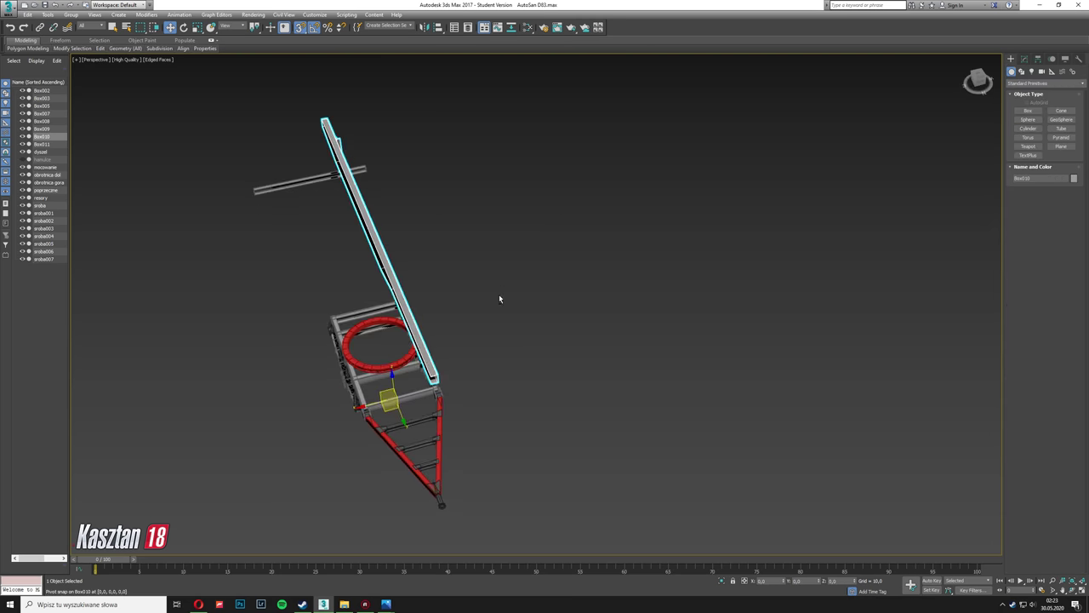
click(424, 26)
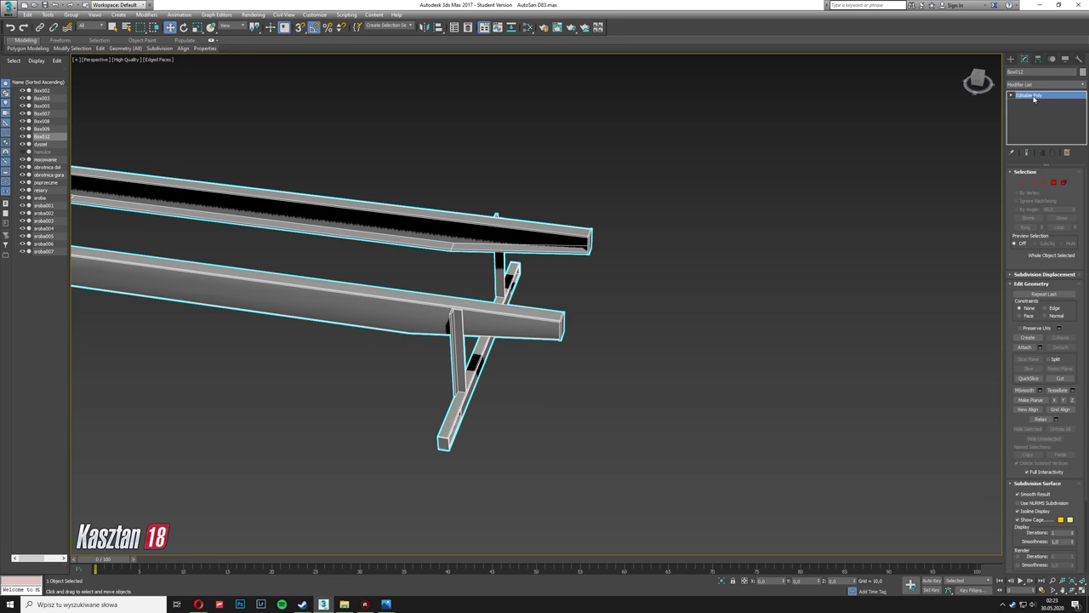
click(940, 72)
scroll(479, 366, down, 4)
mouse_move(479, 367)
alt+middle_down()
mouse_move(501, 425)
mouse_move(487, 383)
mouse_move(452, 377)
mouse_move(628, 305)
alt+middle_up()
click(628, 305)
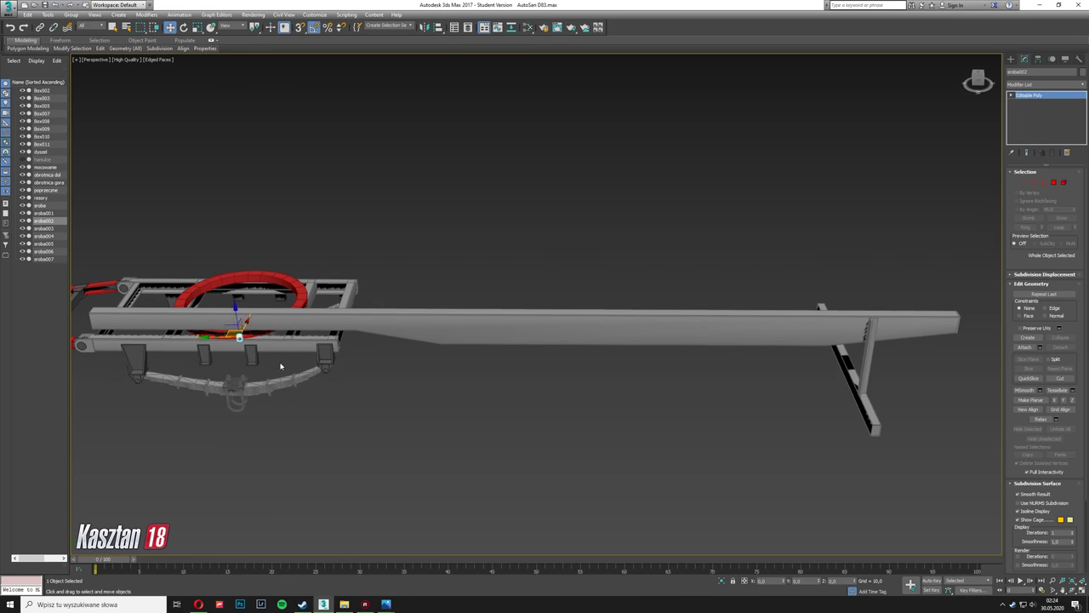
Step: Clone a bolt, then move and scale the copy into the top of the post
shift+drag(736, 391, 880, 377)
click(544, 337)
scroll(527, 382, up, 5)
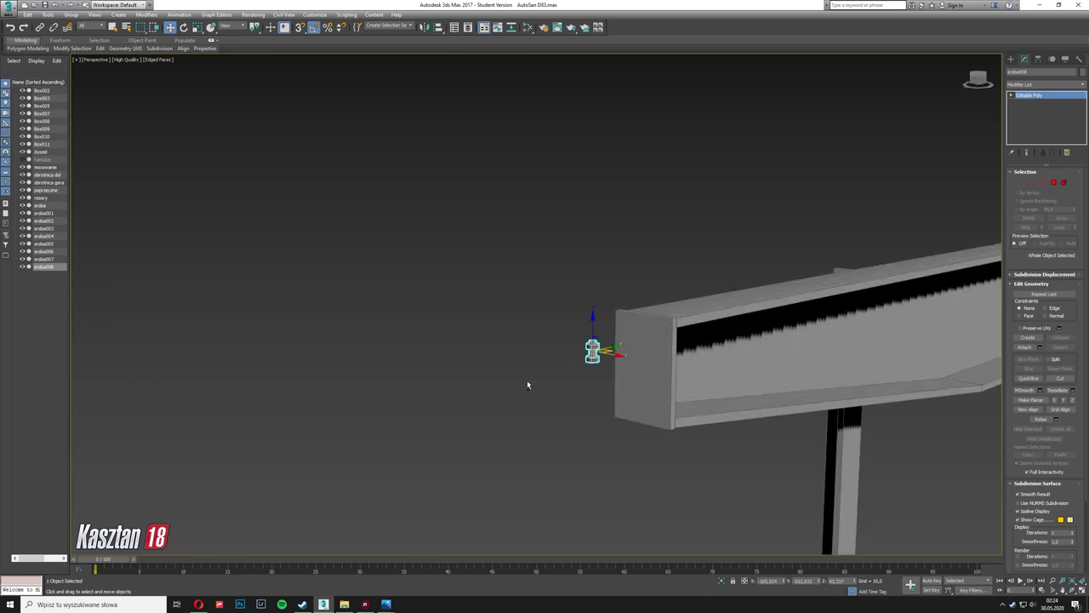
mouse_move(528, 382)
alt+middle_down()
mouse_move(498, 430)
mouse_move(358, 256)
alt+middle_up()
key(r)
alt+middle_drag(346, 343, 210, 63)
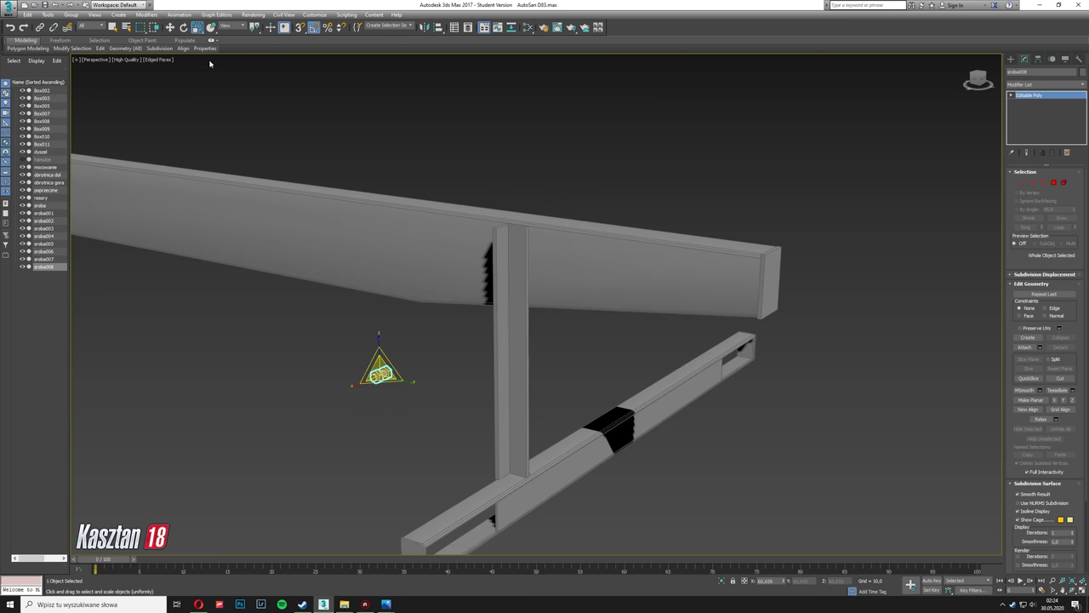
drag(398, 393, 535, 334)
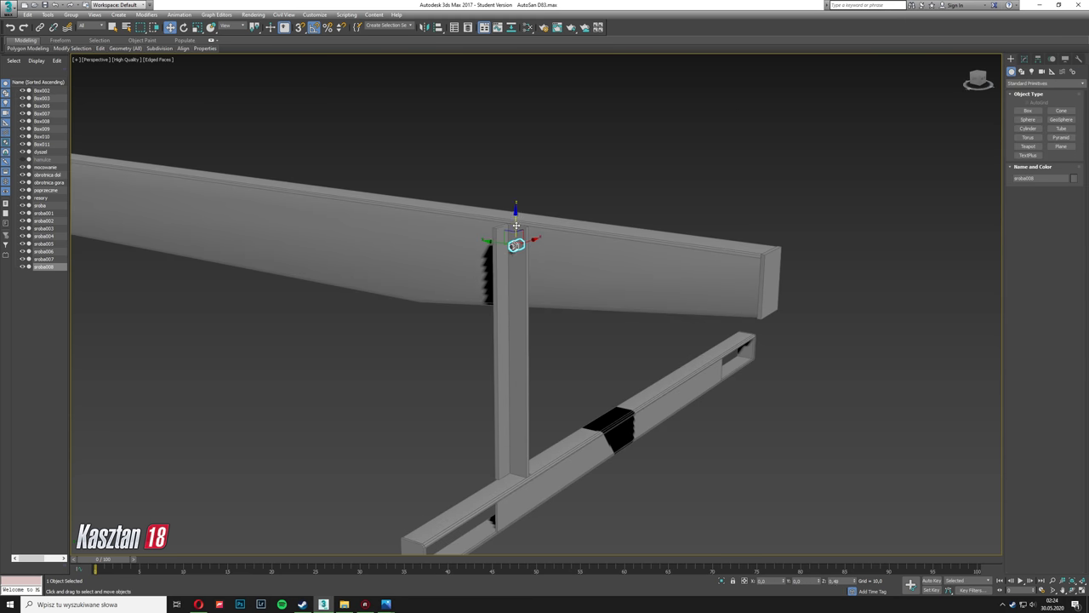
key(z)
key(r)
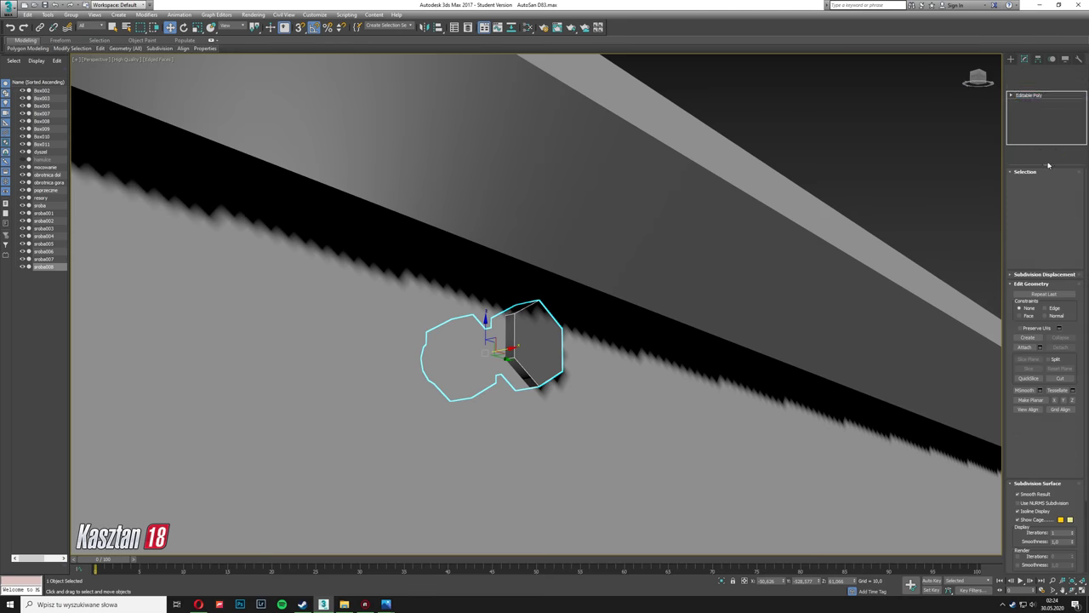
drag(795, 195, 734, 281)
mouse_move(734, 281)
alt+middle_down()
mouse_move(451, 450)
mouse_move(551, 349)
alt+middle_up()
Step: Place a second bolt copy lower down the post, below the first one
key(shift+z)
click(408, 357)
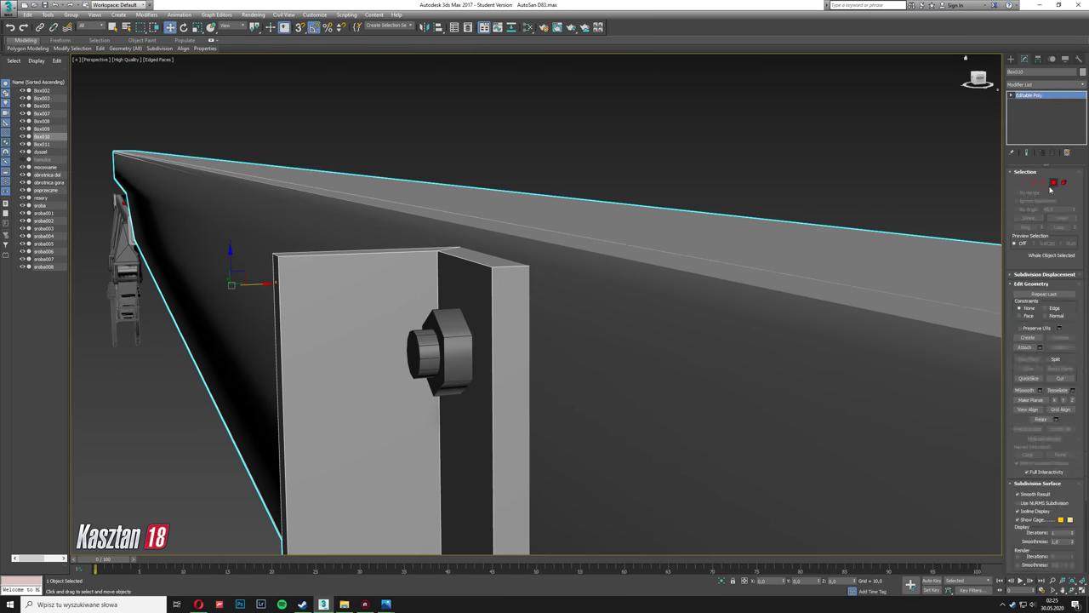
alt+middle_drag(408, 357, 477, 323)
scroll(475, 324, up, 3)
key(shift+z)
key(shift+z)
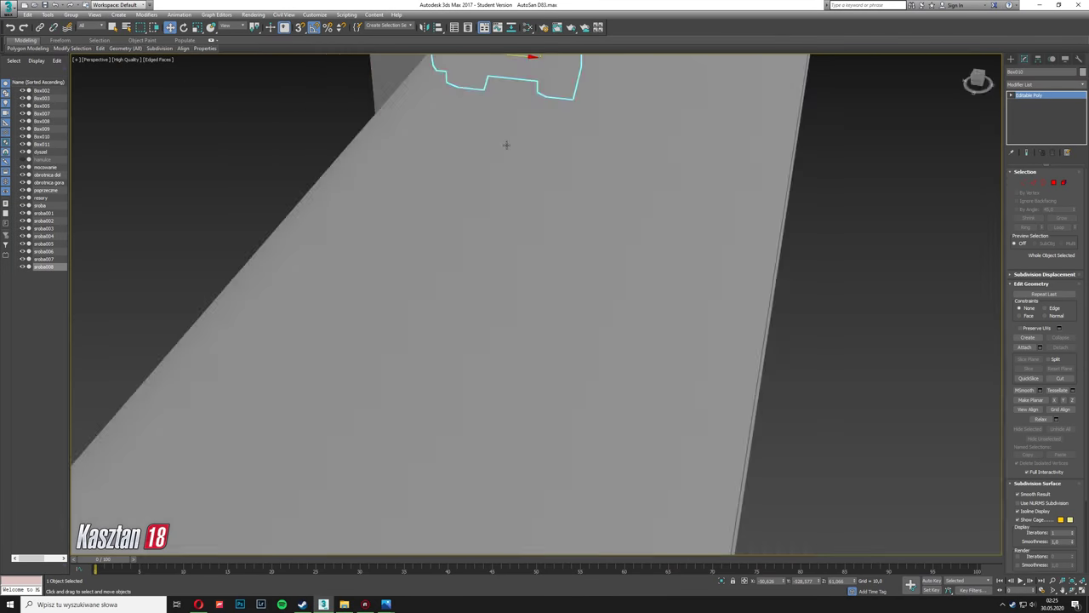
key(ctrl+z)
key(shift+z)
key(shift+z)
key(shift+z)
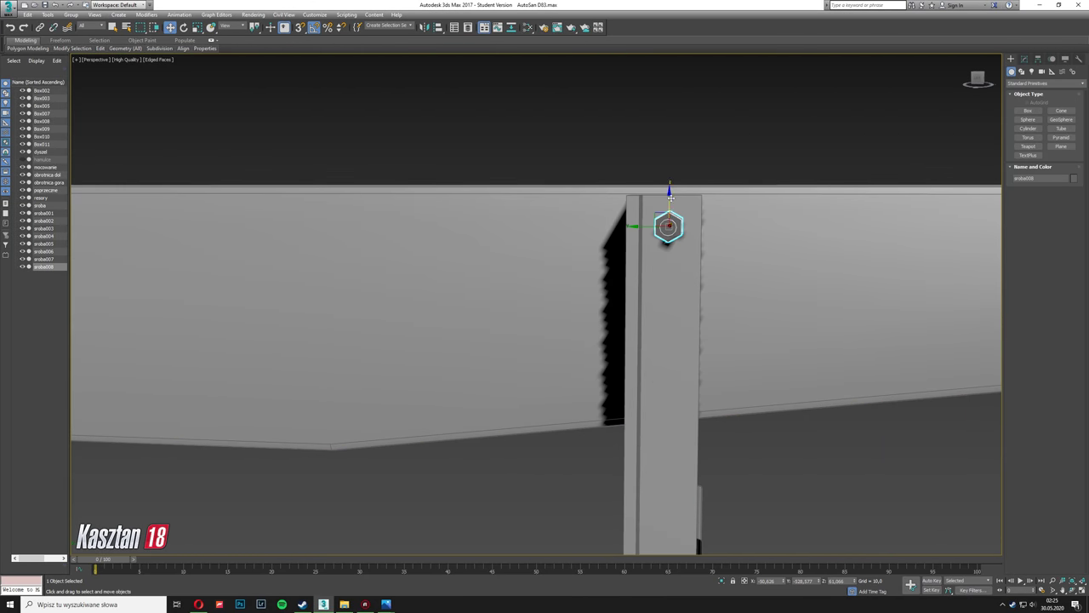
shift+drag(668, 226, 666, 367)
key(Return)
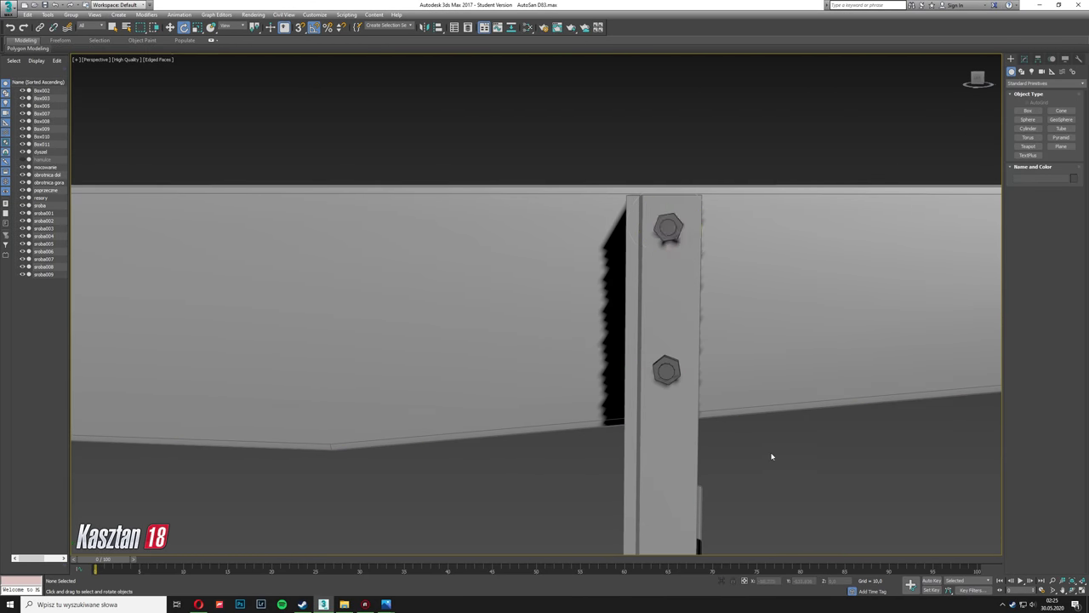
Step: Adjust the bolt's pivot and make a mirrored copy across the long beam
key(shift+z)
key(ctrl+z)
click(1024, 59)
click(1045, 117)
key(w)
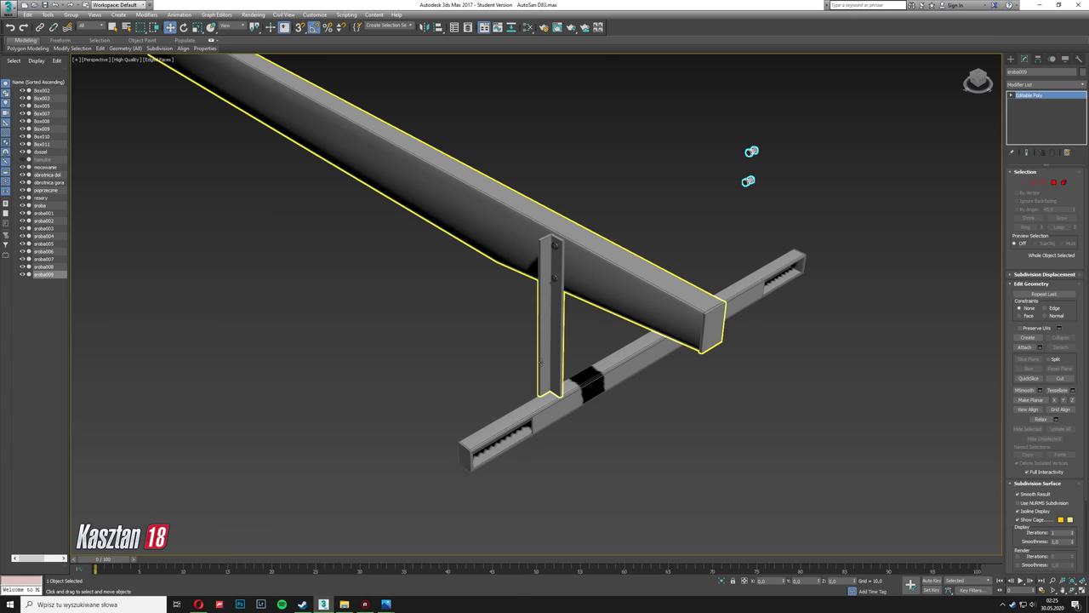
click(485, 195)
click(423, 27)
click(520, 367)
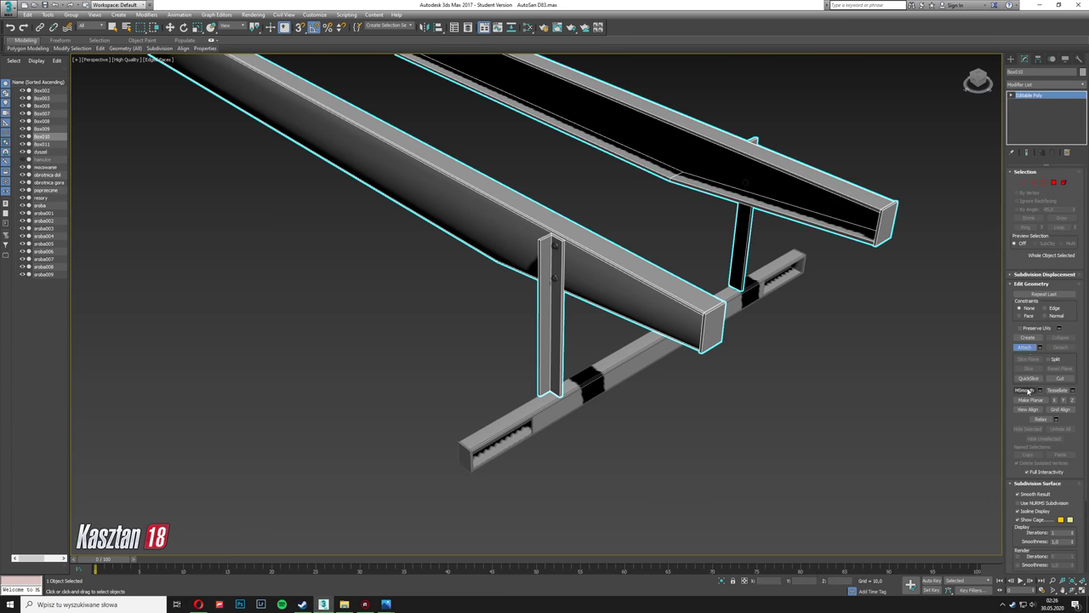
Step: Select all vertices of Box011 in the maximised side view
key(shift+z)
key(l)
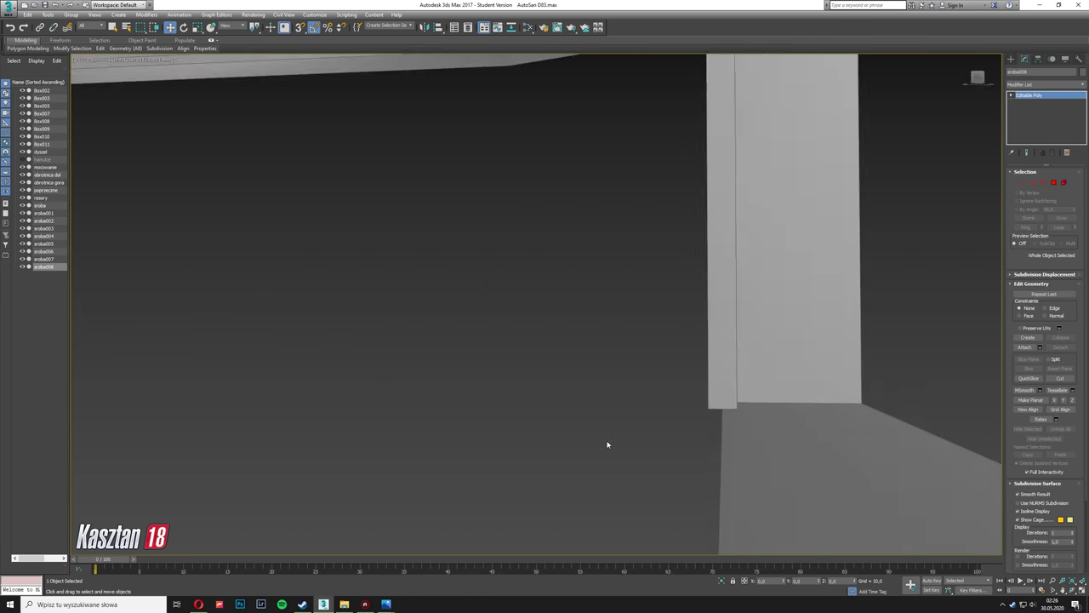
scroll(382, 388, up, 3)
key(1)
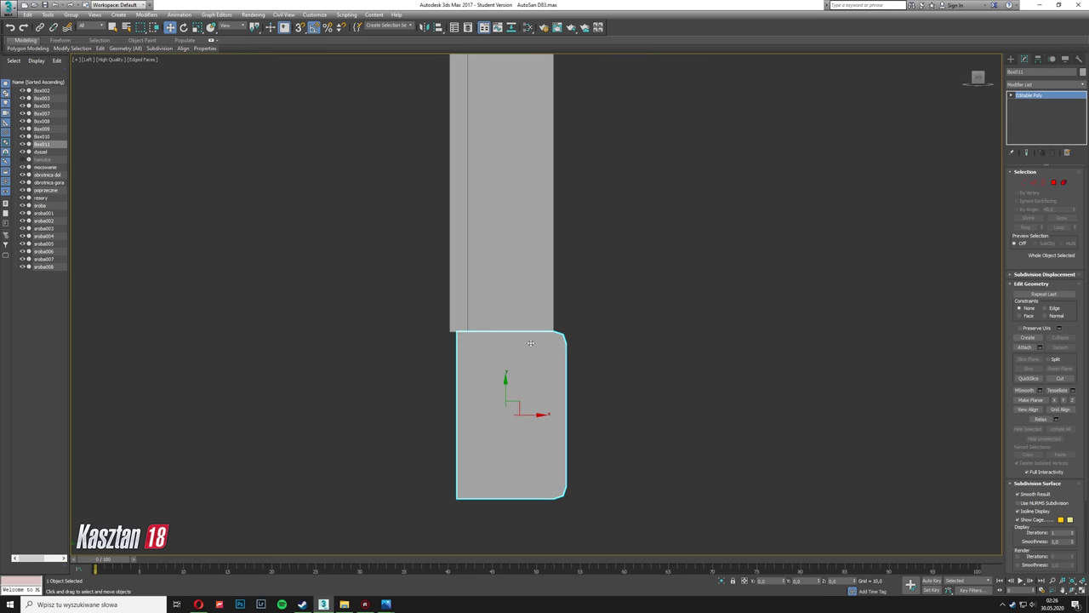
key(ctrl+a)
key(alt+w)
key(alt+w)
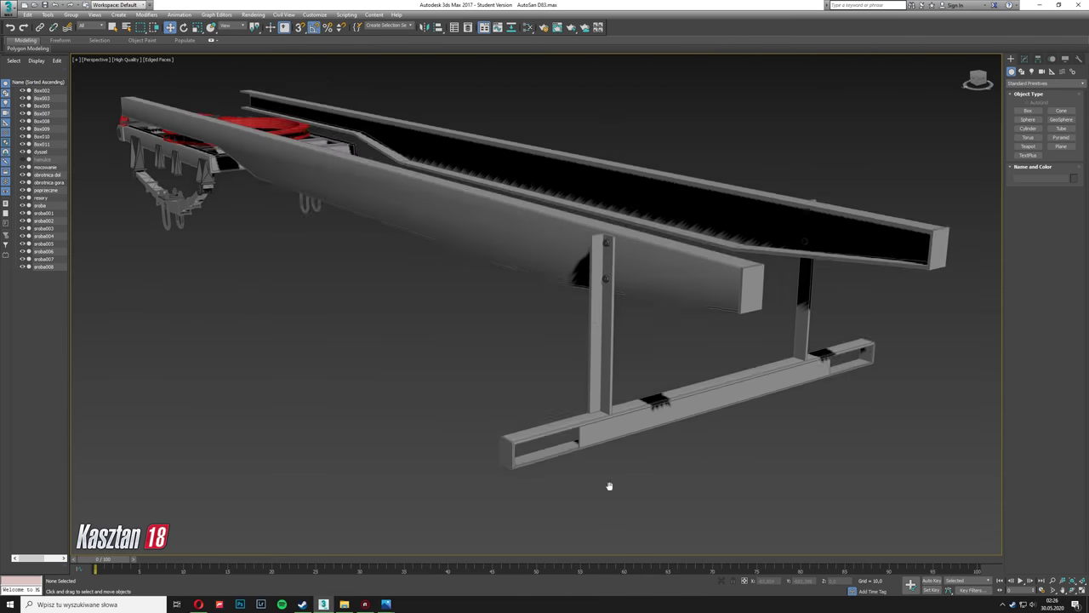
Step: Select the centre post's side faces to form the new plate Object001
click(1025, 60)
key(4)
click(600, 340)
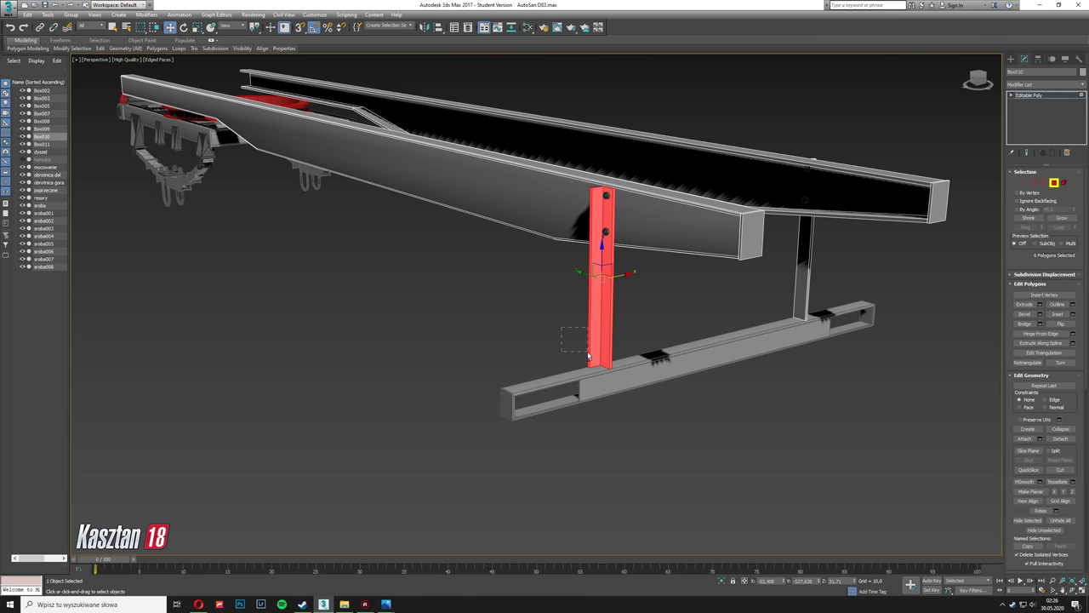
scroll(600, 281, up, 5)
scroll(610, 527, down, 5)
scroll(717, 462, up, 5)
scroll(717, 462, down, 5)
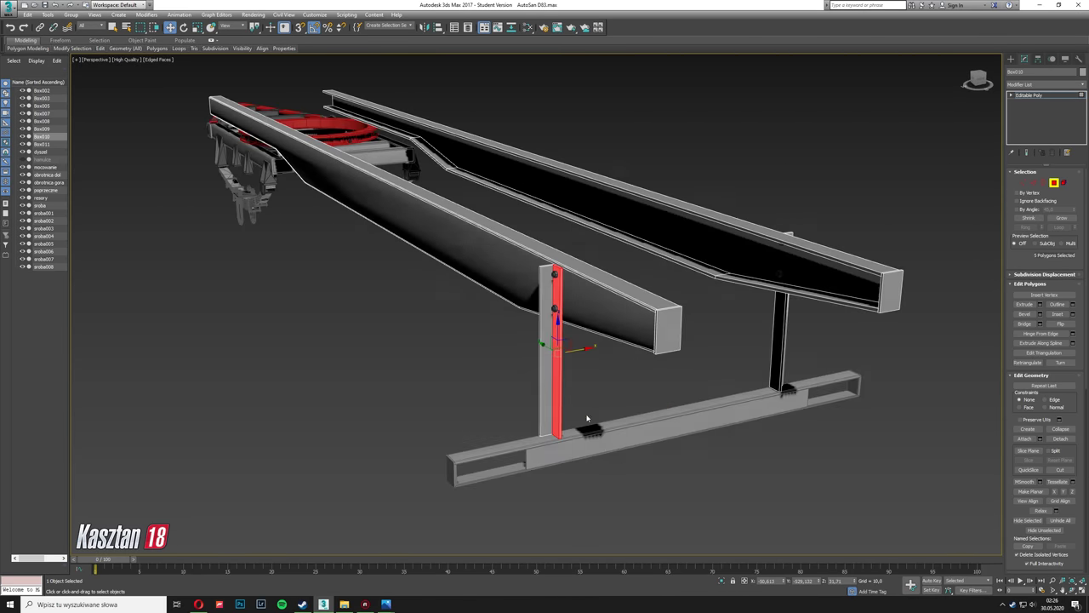
scroll(601, 288, up, 6)
click(566, 289)
Step: Scale Object001 into a thin plate and align it against the crossmember
click(1025, 60)
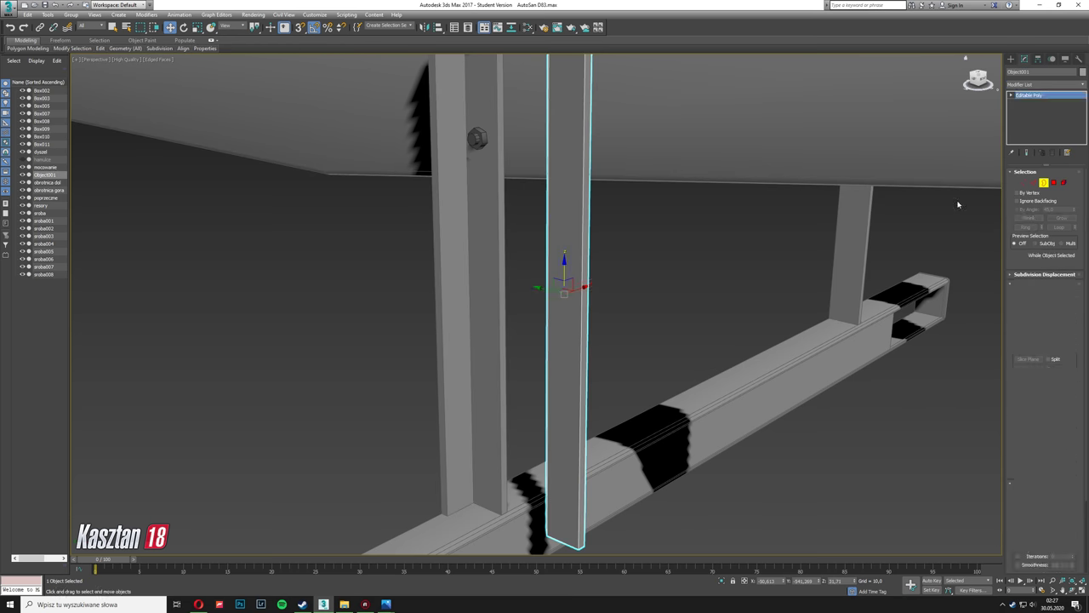
key(3)
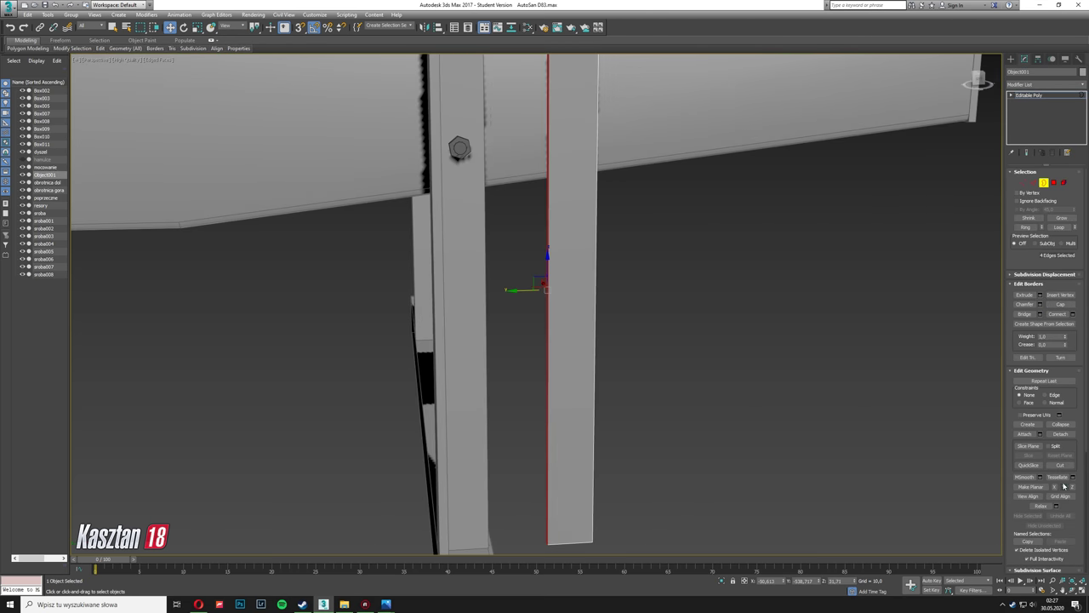
scroll(630, 366, down, 8)
scroll(606, 354, up, 6)
click(1011, 59)
key(r)
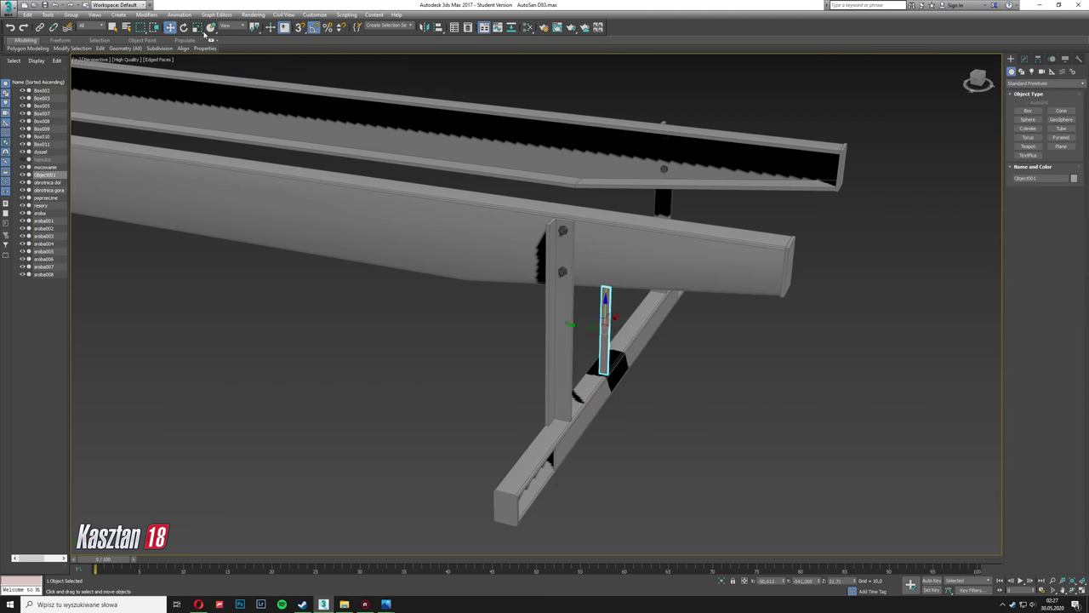
key(w)
key(alt+w)
key(alt+w)
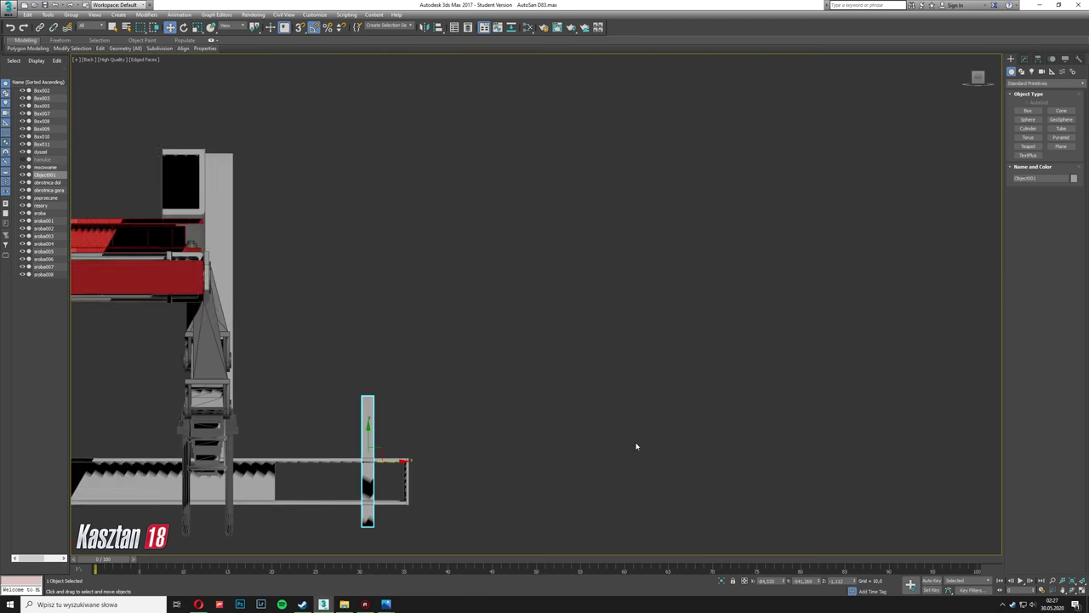
click(349, 349)
key(Return)
Step: Frame the base plate in a maximised perspective and select the bolt's 24 vertices
key(p)
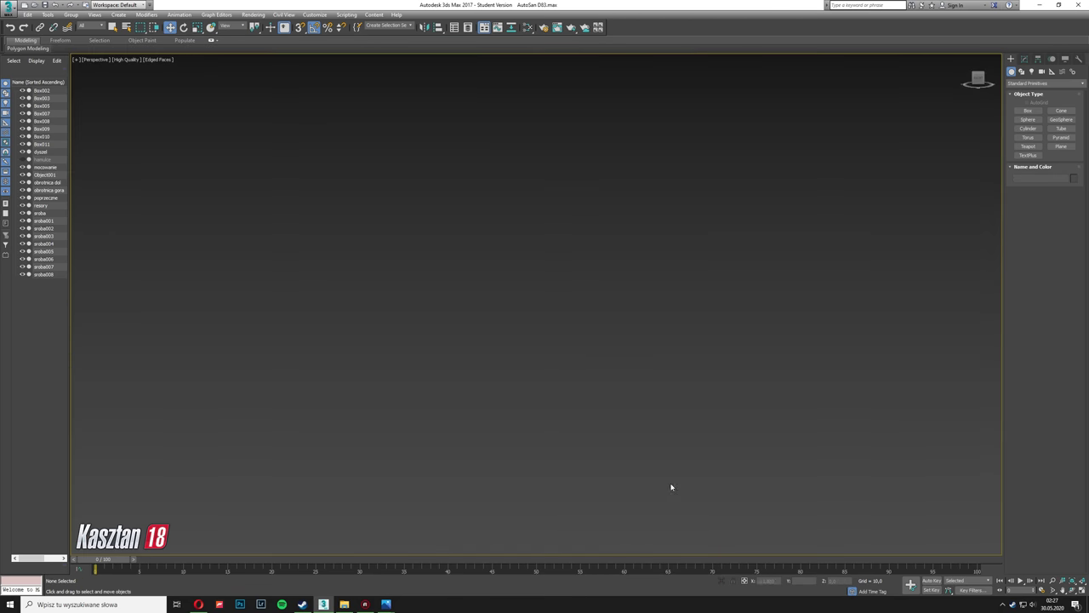
key(z)
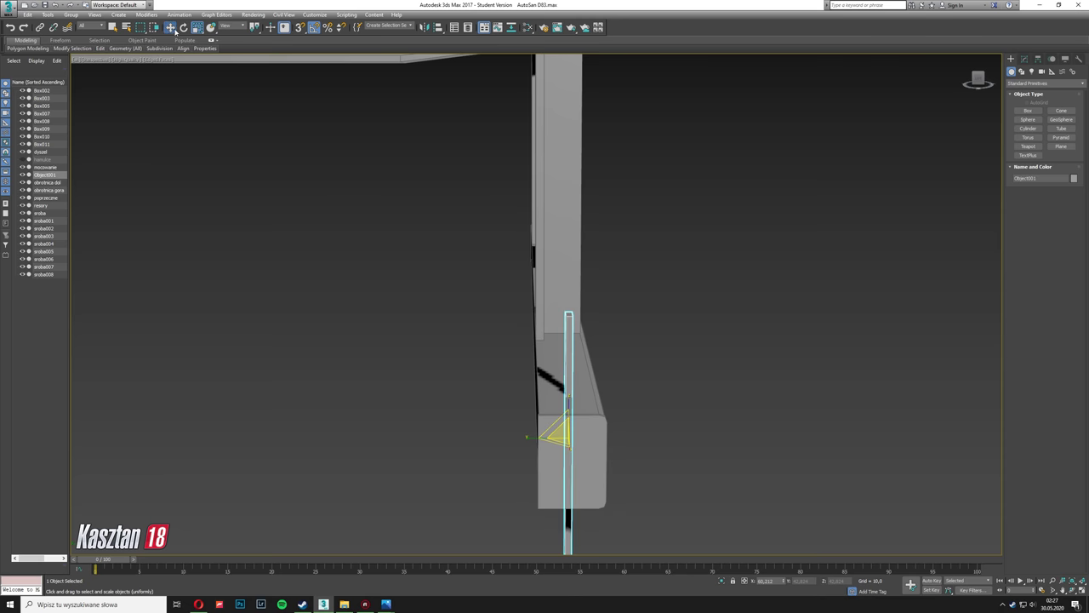
mouse_move(510, 435)
alt+middle_down()
mouse_move(544, 462)
mouse_move(564, 459)
mouse_move(455, 338)
mouse_move(462, 312)
mouse_move(443, 270)
alt+middle_up()
click(443, 270)
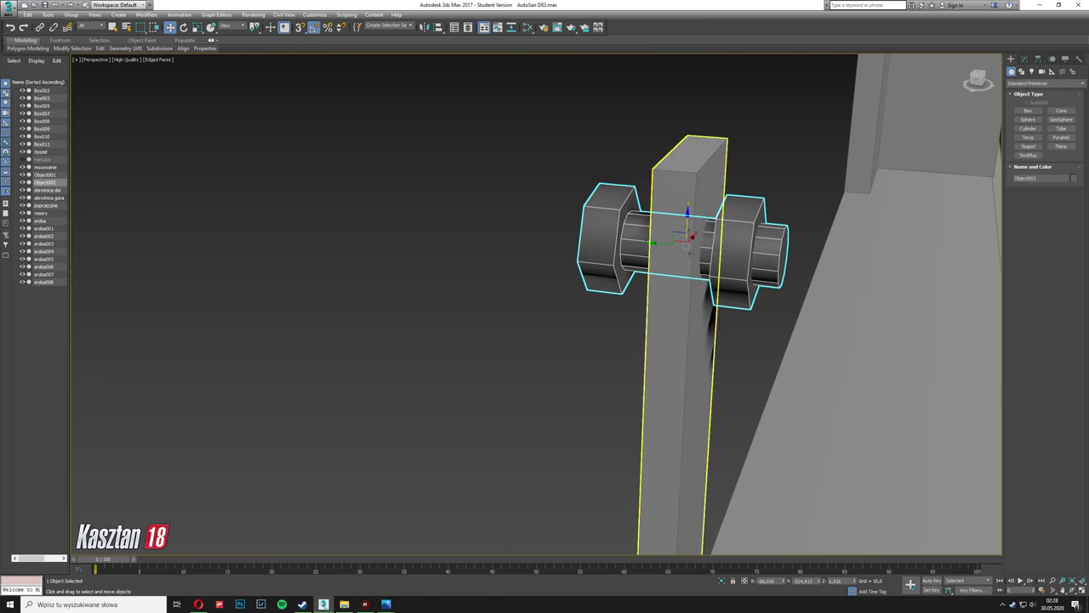
click(1023, 183)
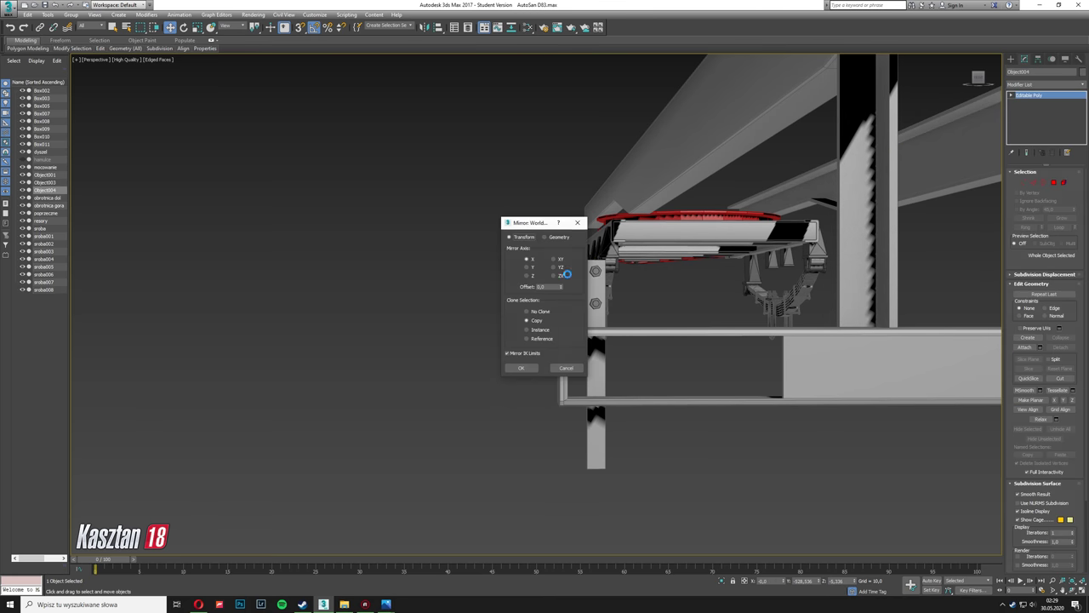
Step: Confirm the mirrored plate copy and align it to the bolt column
key(Return)
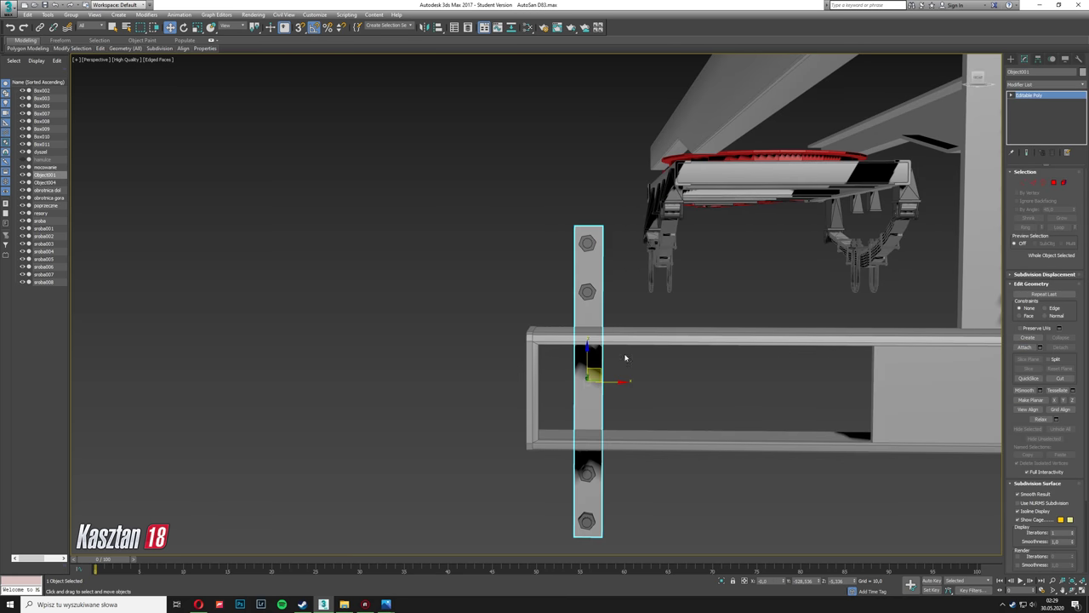
key(alt+a)
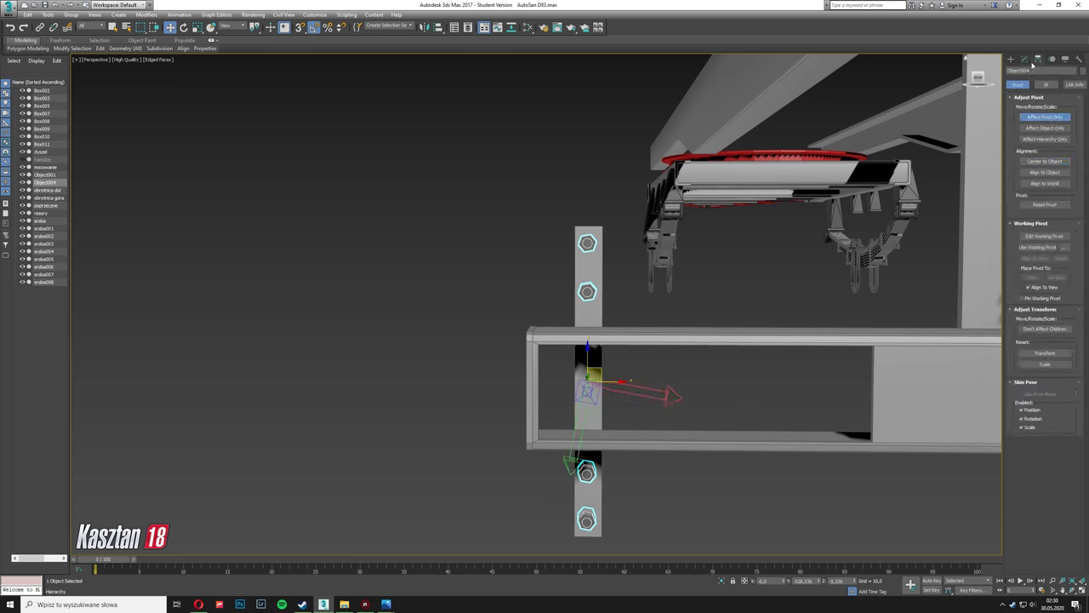
click(586, 460)
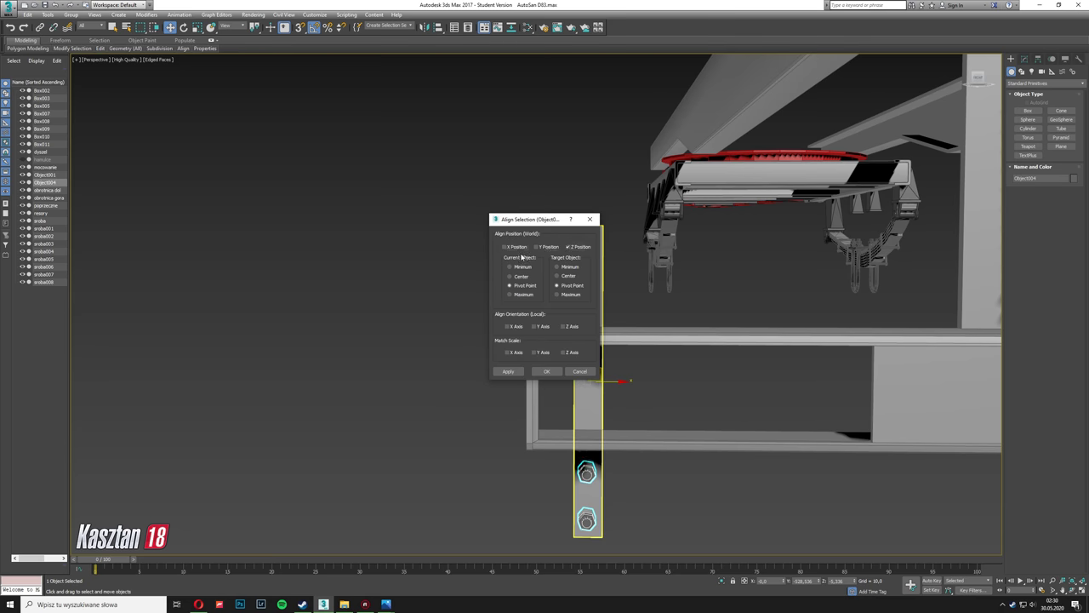
click(546, 371)
scroll(569, 281, down, 5)
Step: Align the bolt plate's X position to the crossmember beam
click(581, 289)
scroll(581, 289, up, 4)
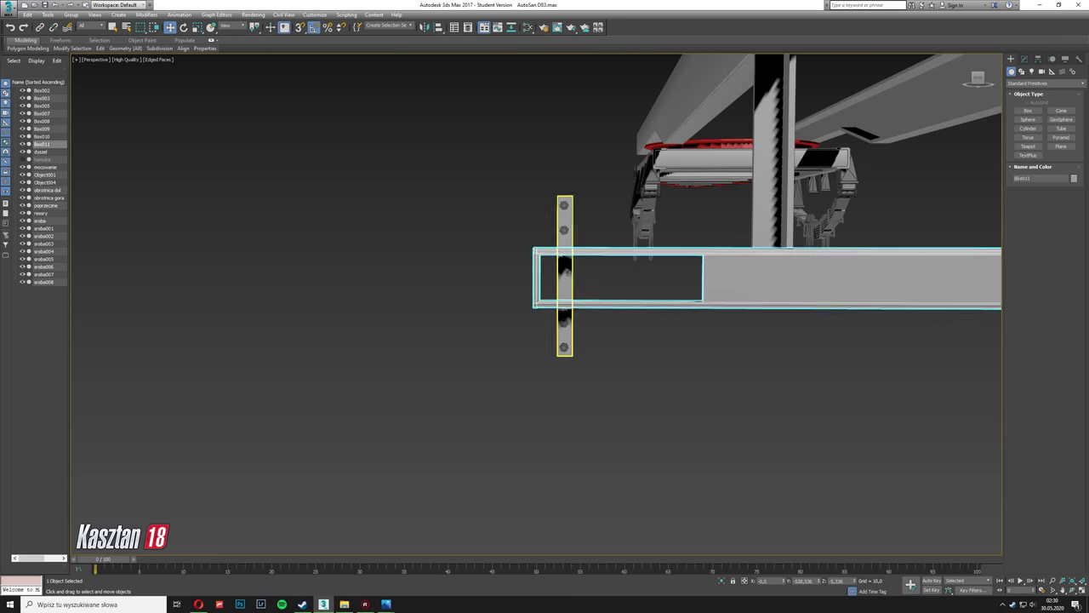
scroll(565, 273, up, 2)
click(565, 272)
key(alt+a)
click(565, 289)
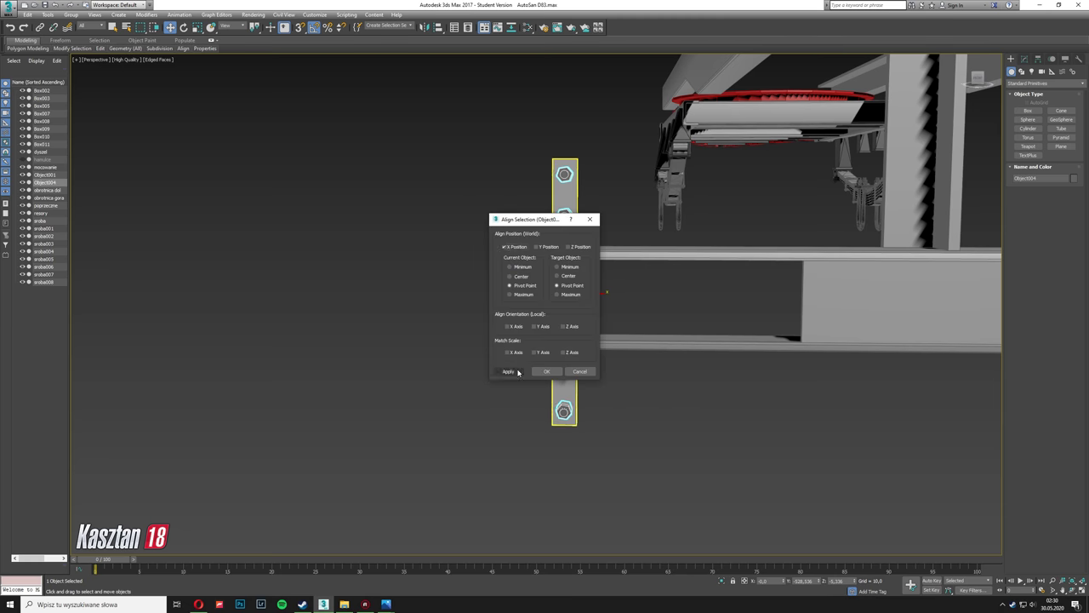
click(546, 371)
click(565, 281)
Step: Copy the bolt plate along the beam and adjust the copy's pivot
alt+middle_drag(399, 181, 530, 292)
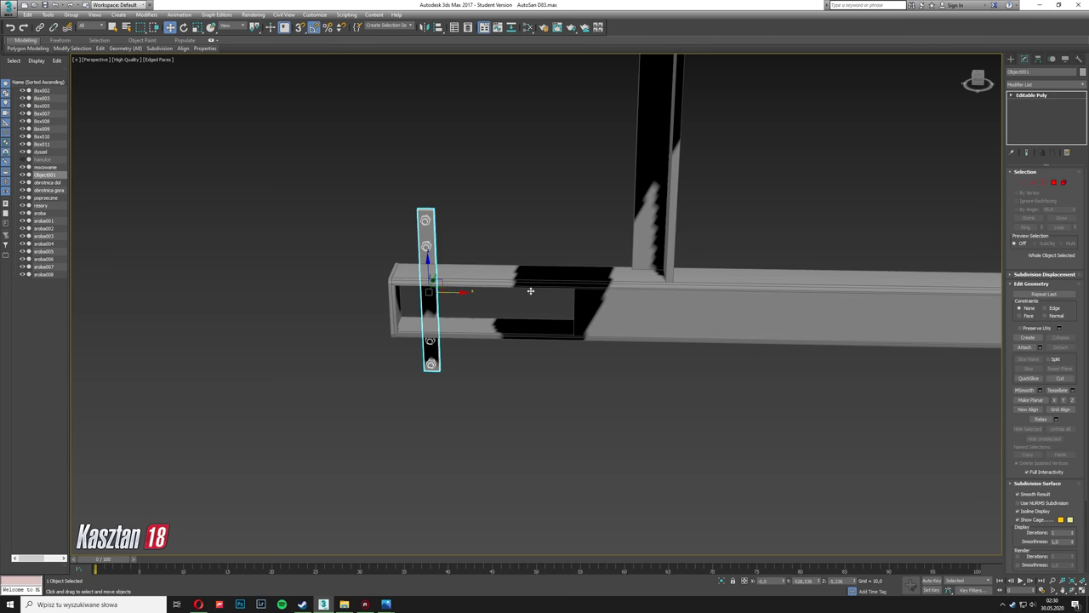
right_click(593, 292)
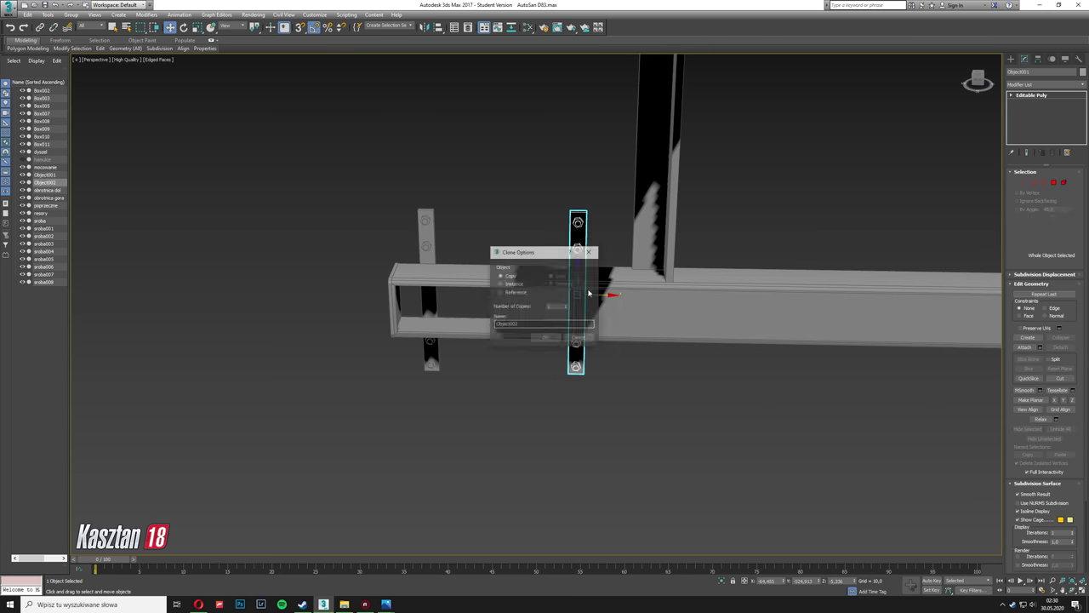
click(559, 252)
alt+middle_drag(559, 252, 615, 369)
click(1038, 59)
click(1045, 116)
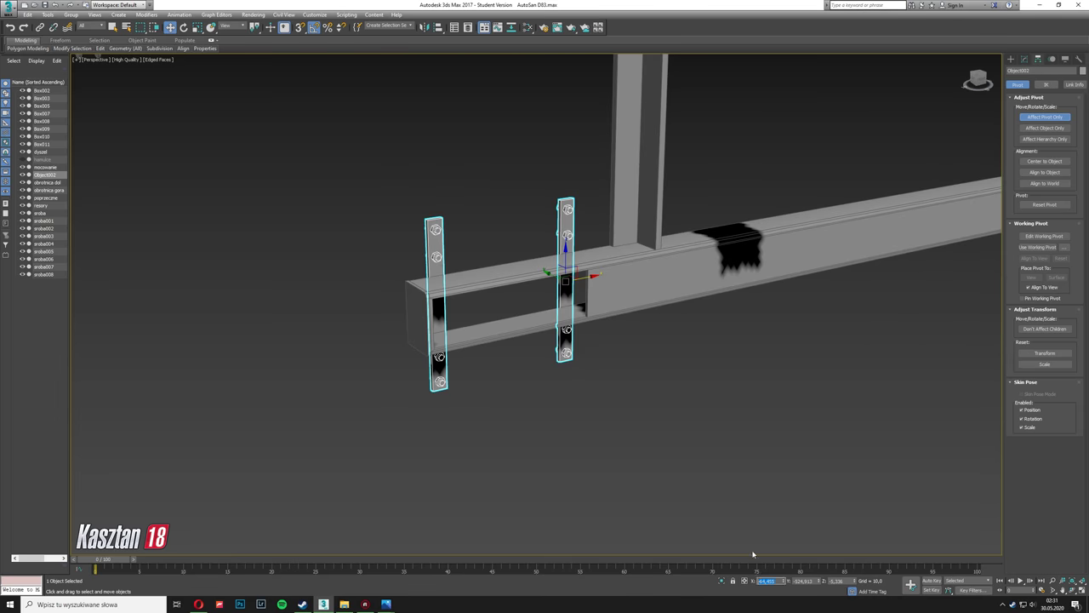
scroll(519, 423, down, 5)
Step: Mirror the pair of plates to the opposite end of the crossmember
click(423, 27)
click(511, 365)
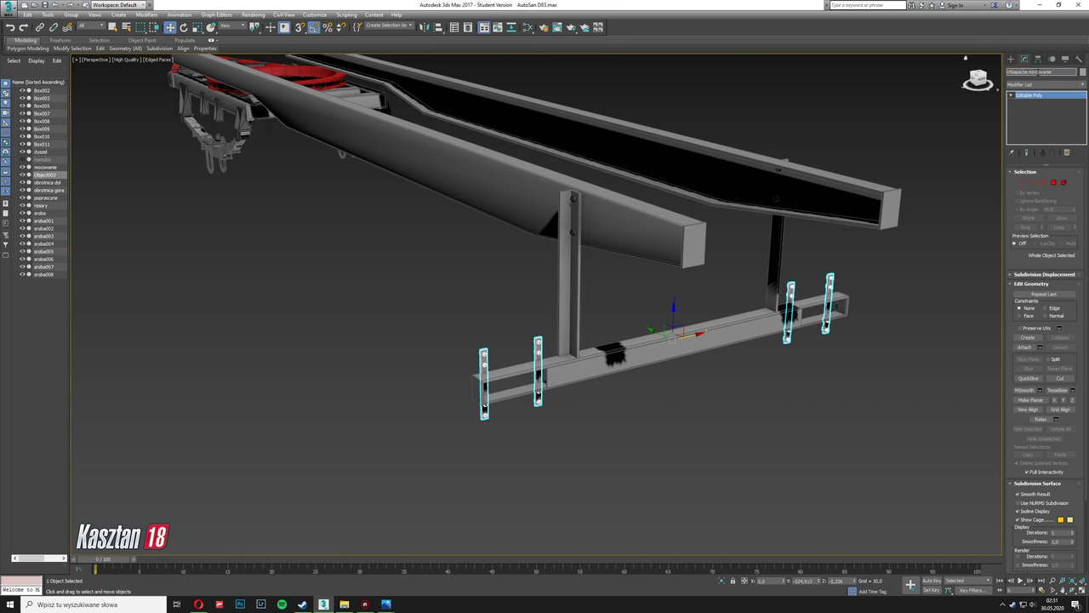
click(630, 392)
alt+middle_drag(630, 392, 688, 414)
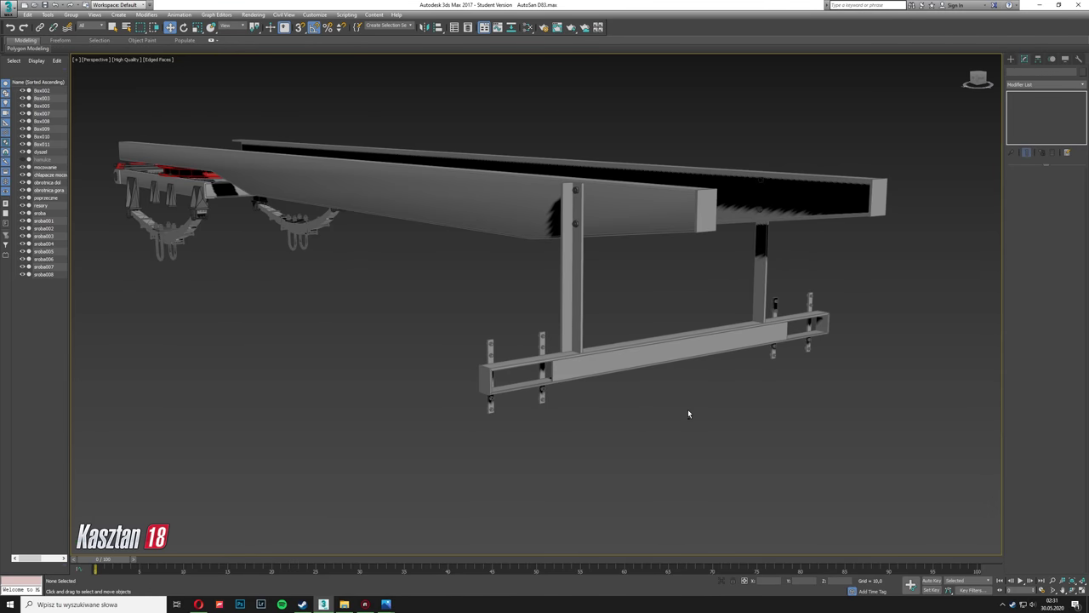
Step: Rotate the 'chlapacze mocowanie' mounting strip and switch to face editing
key(l)
scroll(438, 445, up, 5)
click(438, 445)
scroll(438, 445, down, 2)
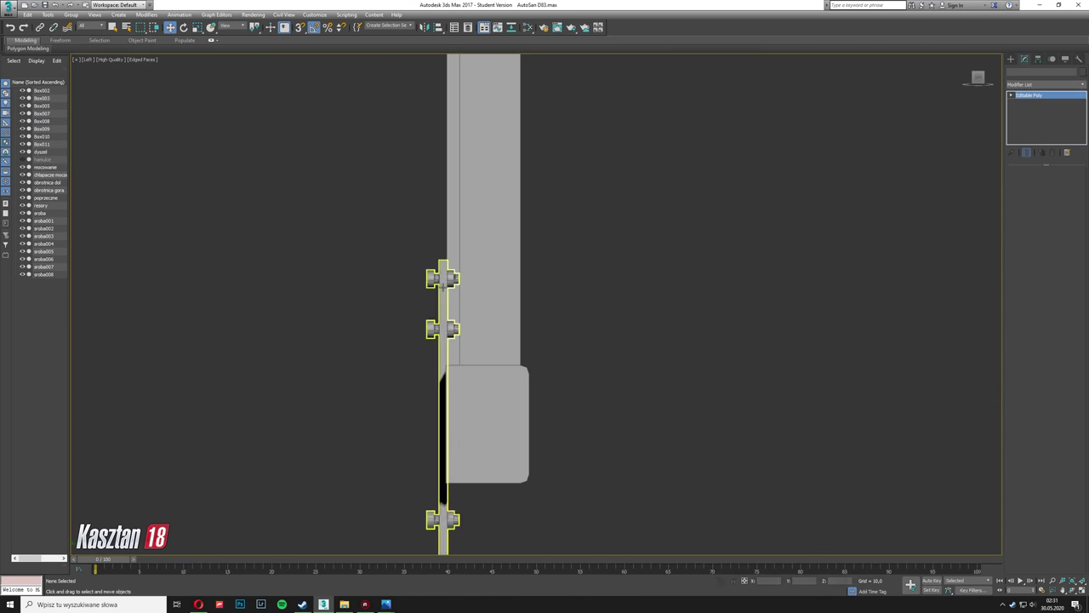
key(e)
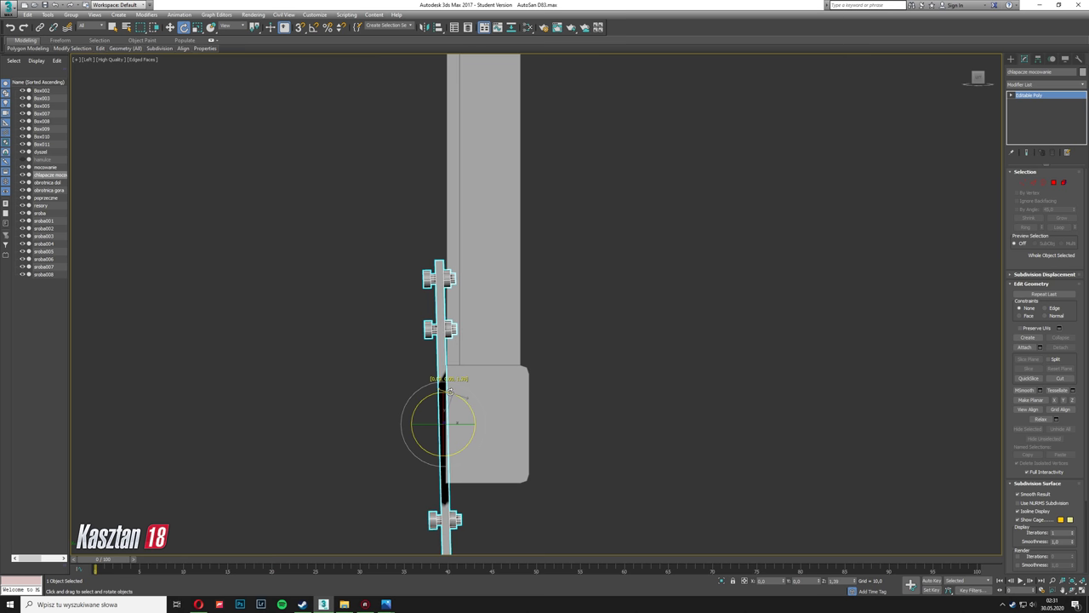
scroll(450, 391, down, 3)
key(4)
key(alt+w)
key(alt+w)
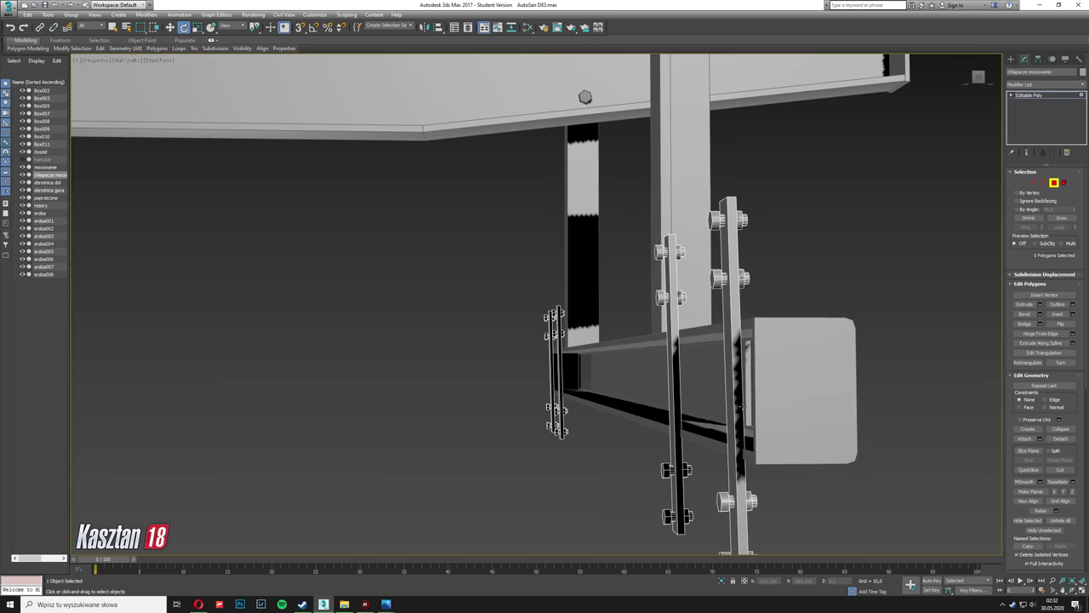
Step: Clone the strip's faces into a new object, Object001
alt+middle_drag(749, 409, 595, 340)
key(w)
shift+drag(740, 400, 579, 307)
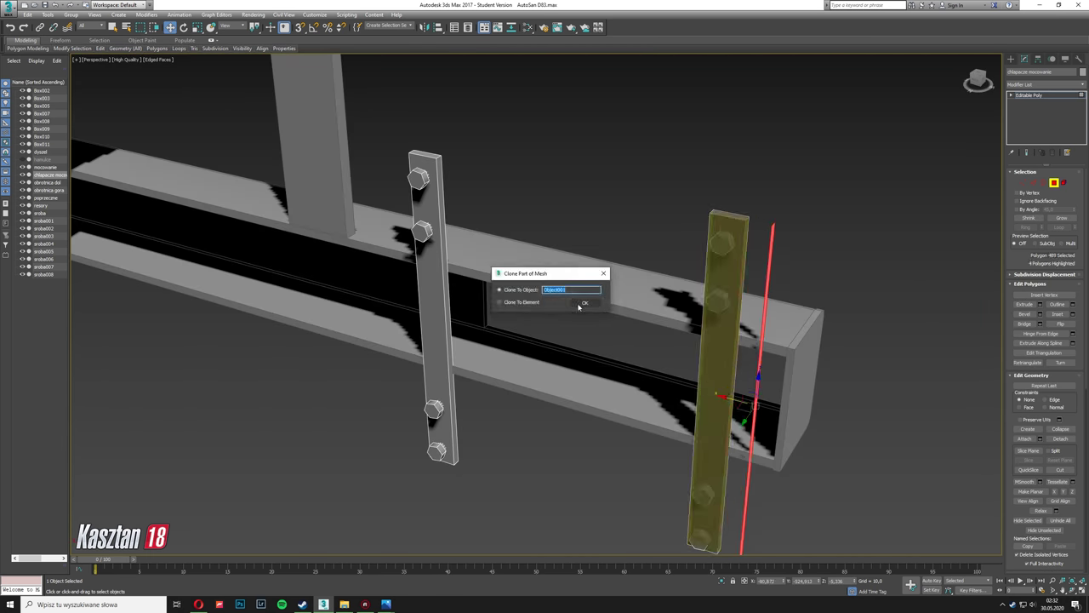
click(582, 303)
mouse_move(578, 306)
alt+middle_down()
mouse_move(749, 405)
mouse_move(510, 341)
alt+middle_up()
Step: Extend the thin face strip's border into a wide flat panel
key(2)
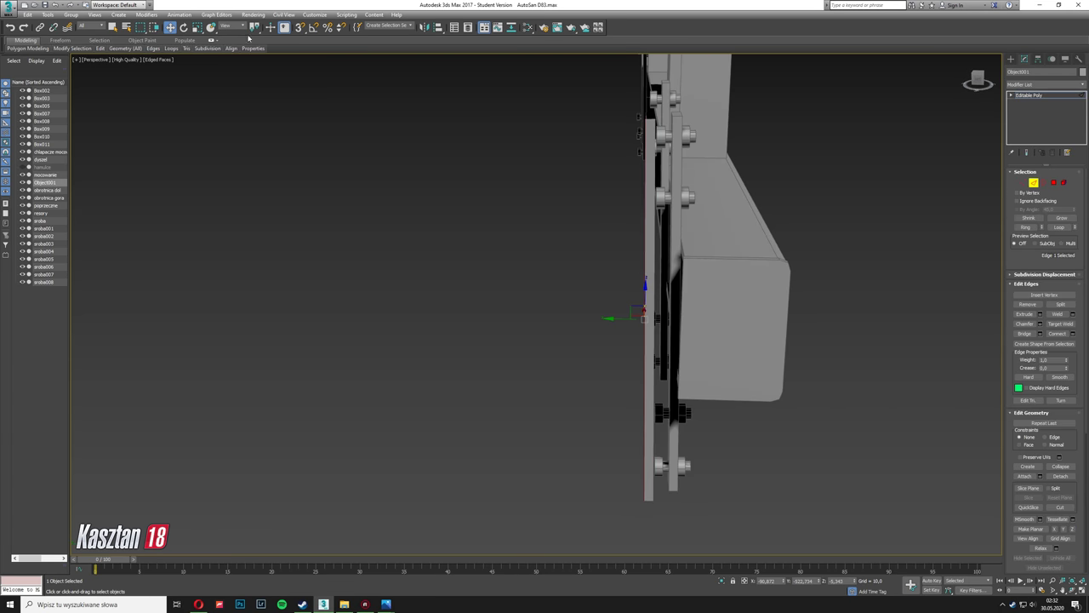
scroll(1023, 509, down, 1)
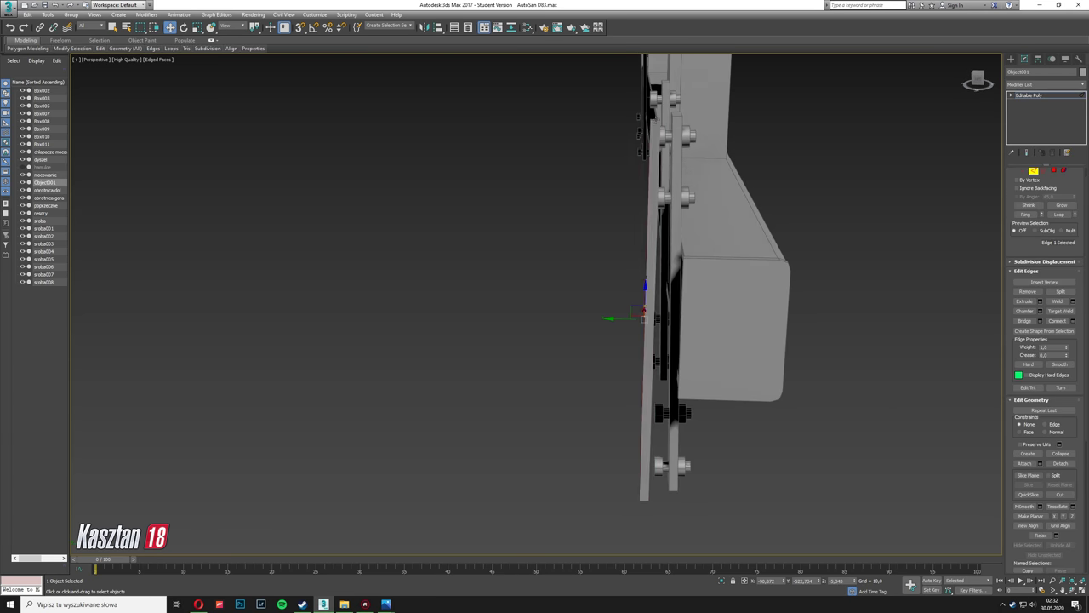
alt+middle_drag(902, 459, 775, 413)
key(4)
click(662, 204)
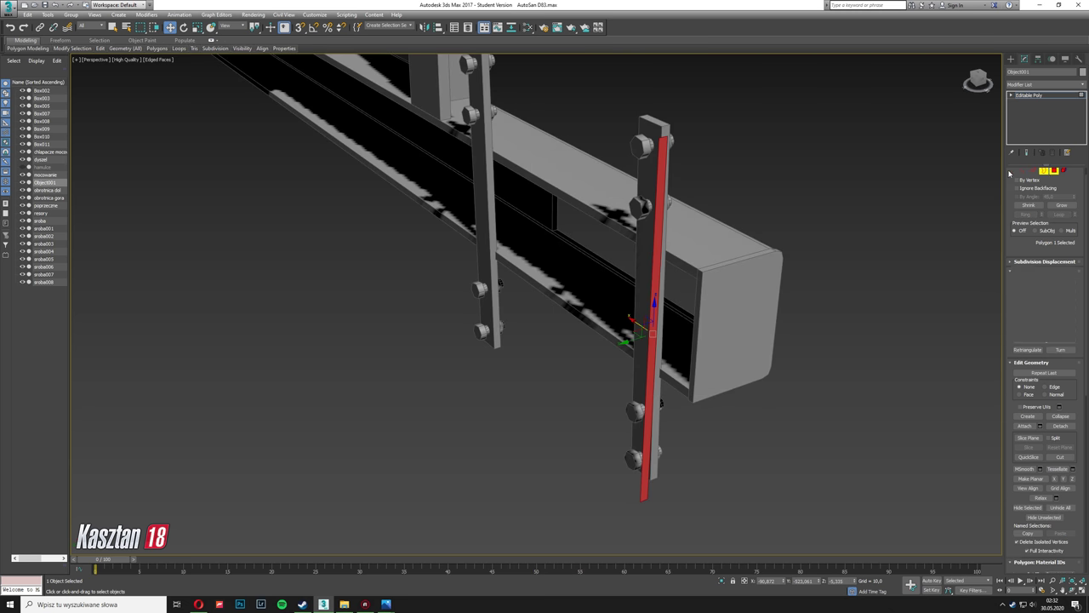
click(1044, 171)
alt+middle_drag(733, 267, 690, 319)
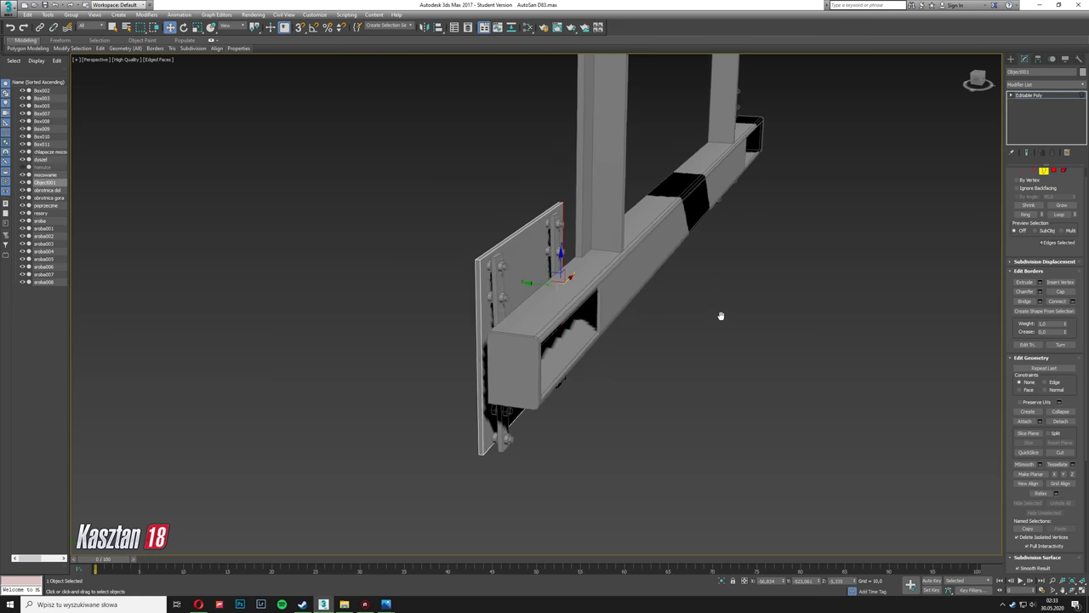
Step: Select the new panel's main face
alt+middle_drag(687, 319, 607, 360)
key(4)
click(447, 358)
alt+middle_drag(448, 358, 596, 298)
Step: Box-select and adjust the vertices at the crossmember beam's end
click(729, 255)
key(1)
alt+middle_drag(729, 255, 565, 247)
drag(565, 248, 640, 439)
alt+middle_drag(640, 439, 482, 92)
drag(481, 92, 547, 199)
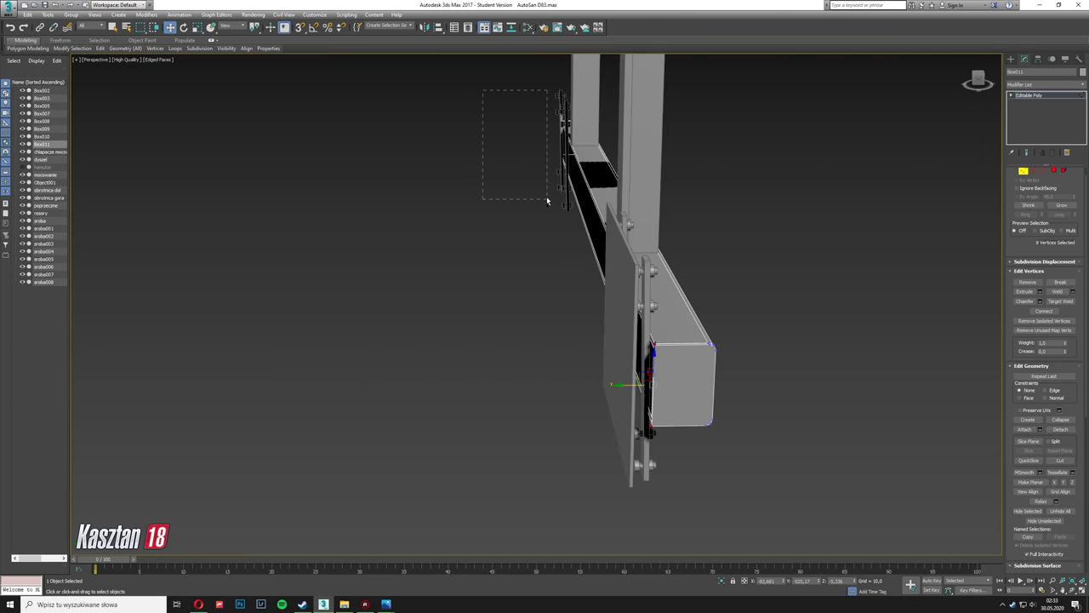
alt+middle_drag(548, 199, 566, 213)
key(1)
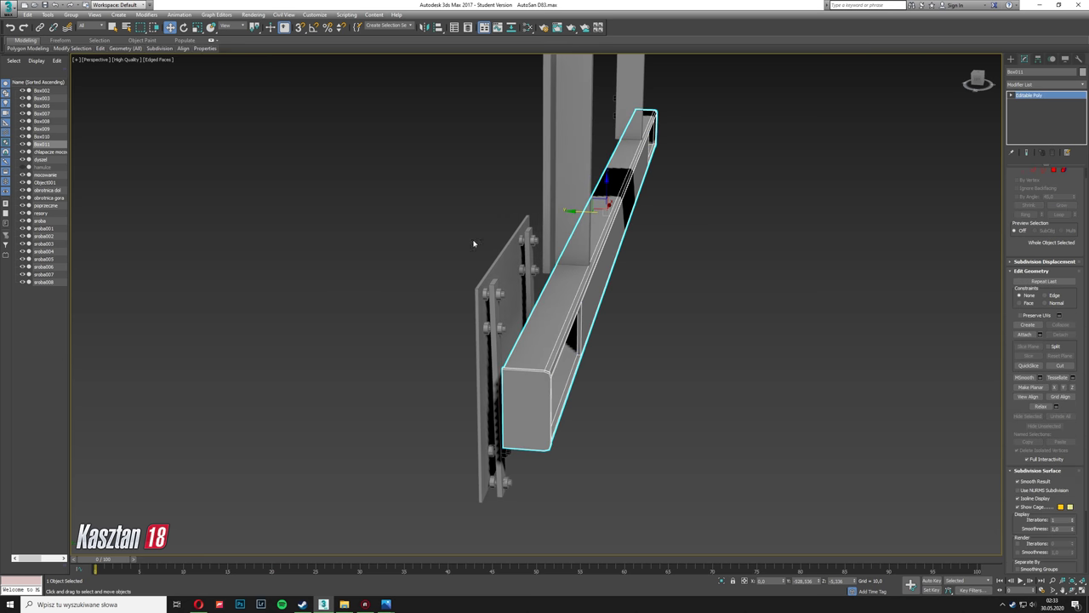
mouse_move(474, 243)
alt+middle_down()
mouse_move(576, 261)
mouse_move(499, 275)
mouse_move(768, 377)
mouse_move(618, 337)
alt+middle_up()
Step: Select the hanging panel's side edges and connect them with a new edge
click(499, 275)
key(2)
alt+middle_drag(628, 285, 476, 253)
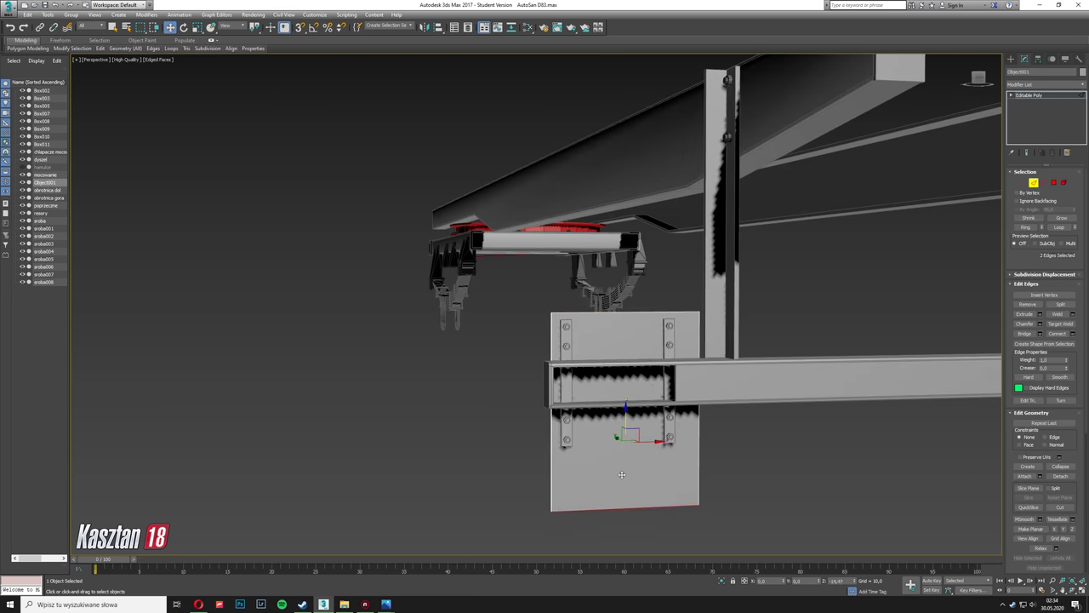
drag(477, 252, 559, 511)
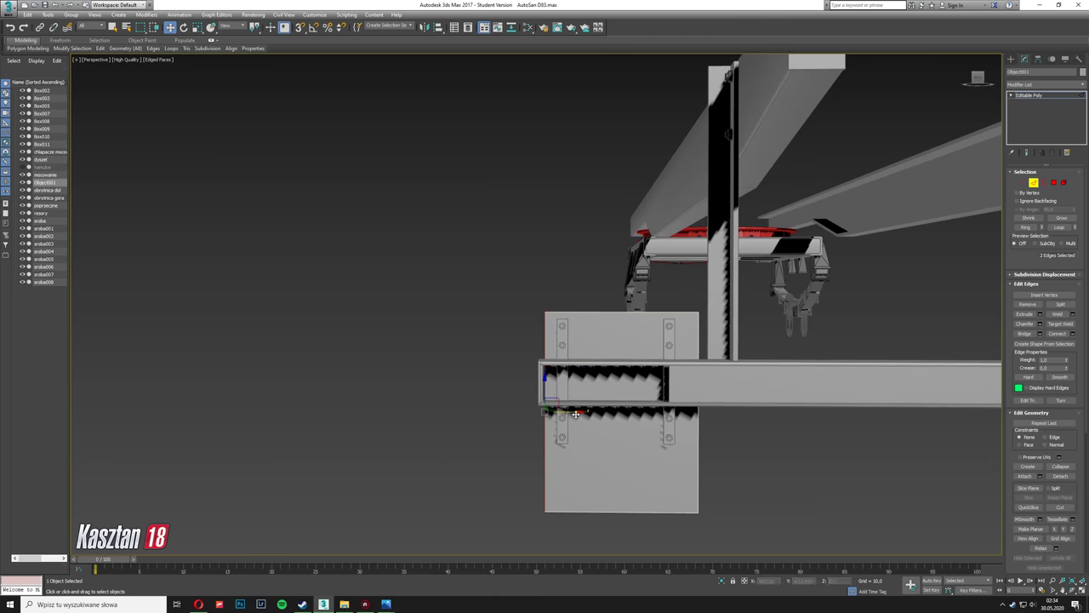
mouse_move(576, 414)
alt+middle_down()
mouse_move(454, 370)
mouse_move(463, 412)
alt+middle_up()
click(1072, 333)
mouse_move(595, 358)
alt+middle_down()
mouse_move(544, 321)
mouse_move(511, 408)
mouse_move(553, 459)
alt+middle_up()
click(541, 345)
Step: Move the panel's lower-corner vertices to form diagonal corner cuts
click(1025, 182)
ctrl+click(1033, 182)
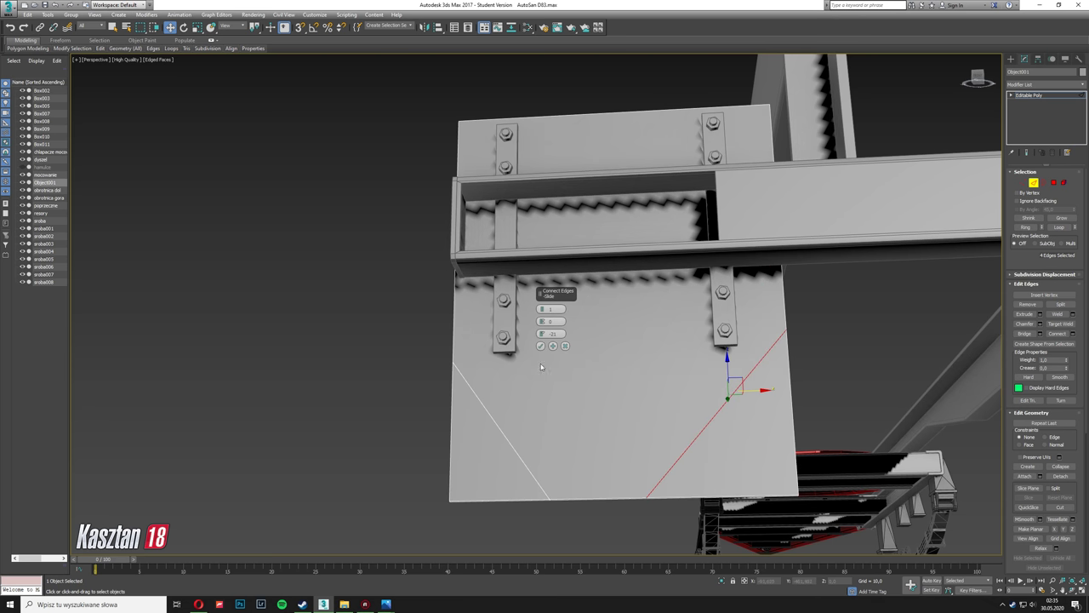
key(1)
mouse_move(541, 367)
alt+middle_down()
mouse_move(607, 486)
mouse_move(647, 486)
mouse_move(614, 491)
alt+middle_up()
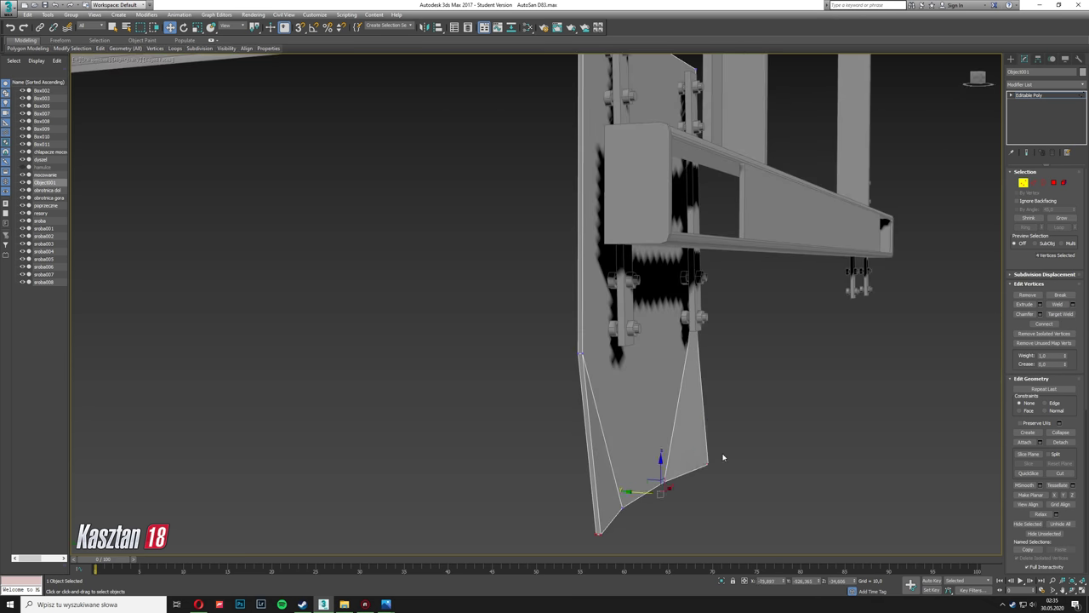
click(708, 463)
alt+middle_drag(719, 459, 680, 452)
scroll(646, 438, up, 4)
scroll(595, 417, up, 3)
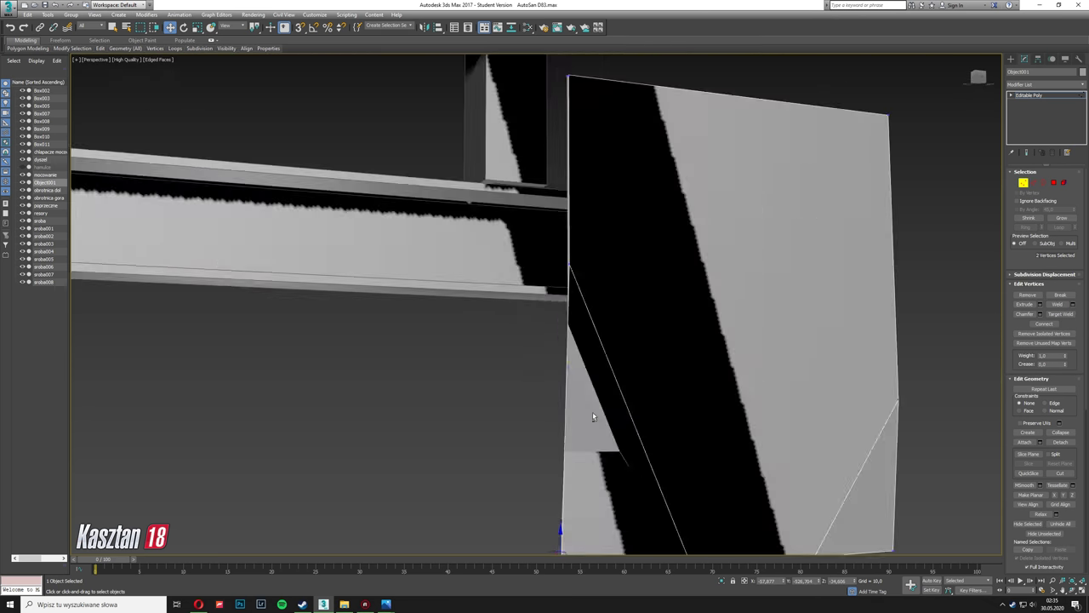
mouse_move(593, 416)
alt+middle_down()
mouse_move(651, 413)
mouse_move(557, 433)
mouse_move(545, 392)
mouse_move(589, 254)
mouse_move(592, 398)
alt+middle_up()
scroll(590, 270, down, 5)
key(2)
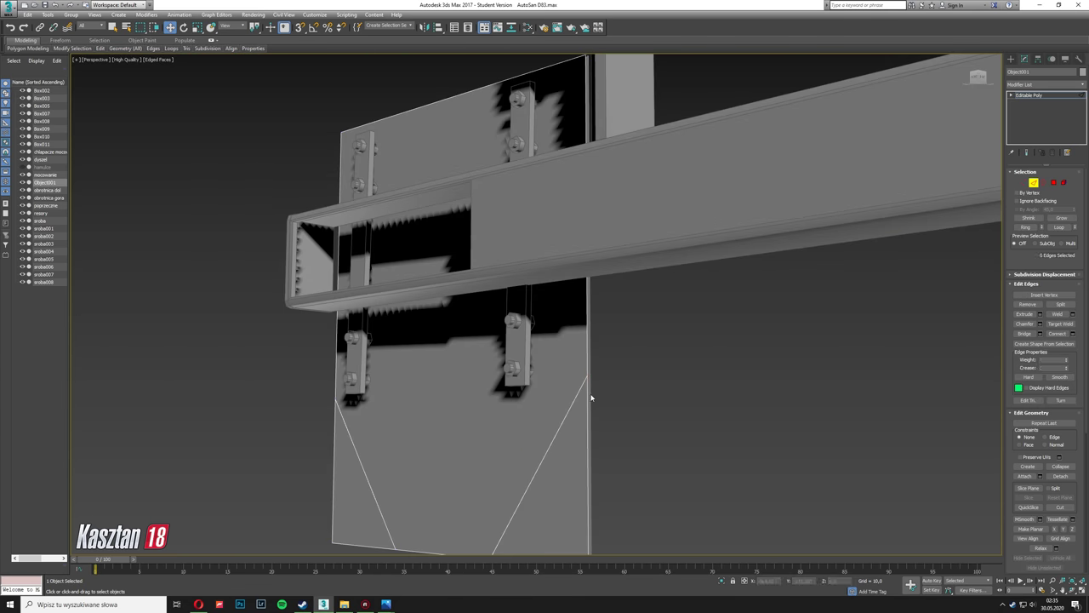
key(1)
mouse_move(585, 459)
alt+middle_down()
mouse_move(683, 494)
mouse_move(683, 469)
mouse_move(703, 444)
mouse_move(459, 347)
alt+middle_up()
scroll(702, 444, up, 3)
scroll(707, 501, down, 3)
alt+middle_drag(706, 501, 843, 394)
Step: Connect more panel edges with 3 connecting edges and preview a chamfer on them
key(2)
alt+middle_drag(978, 347, 808, 351)
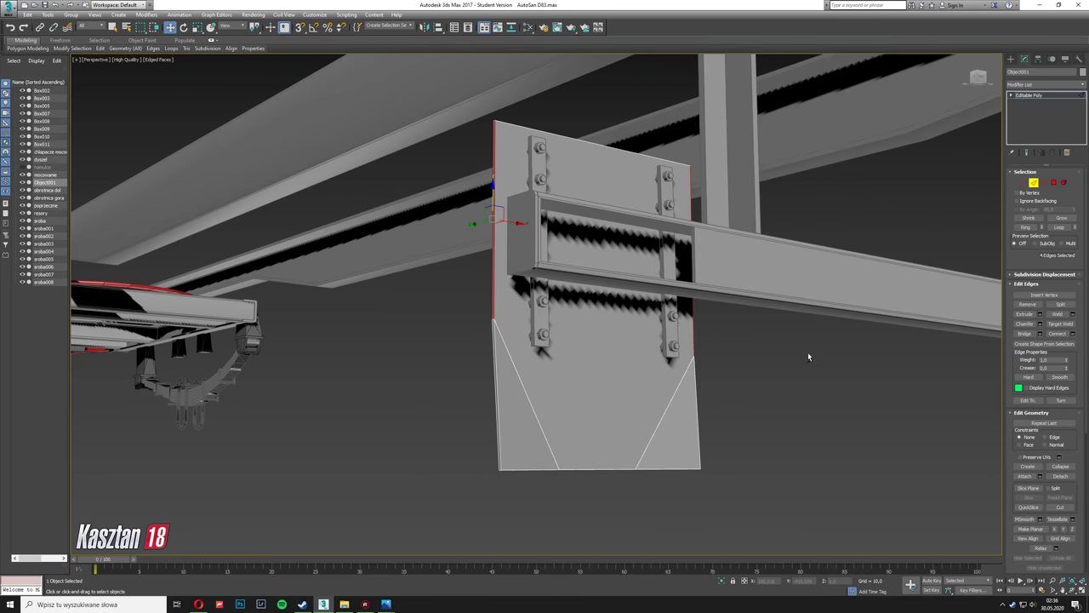
key(ctrl+shift+e)
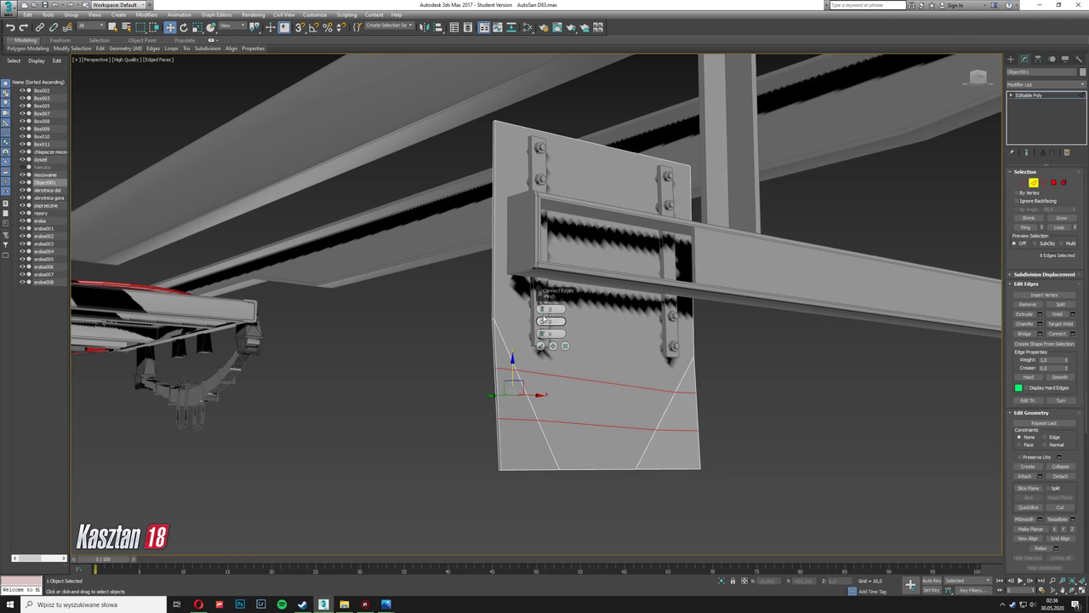
drag(543, 319, 544, 308)
alt+middle_drag(544, 308, 560, 362)
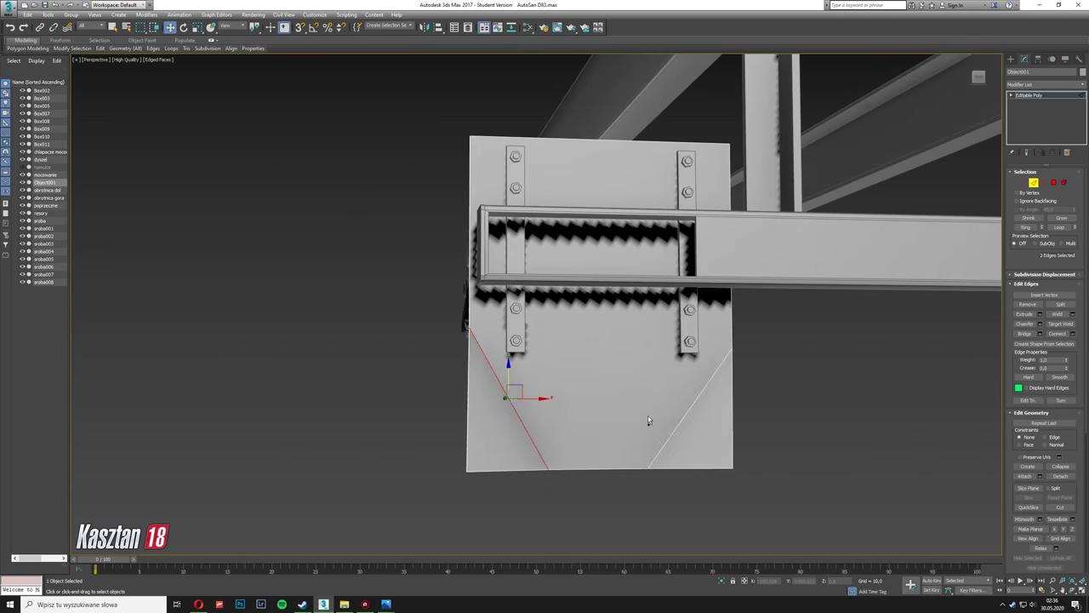
key(ctrl+shift+c)
mouse_move(647, 420)
alt+middle_down()
mouse_move(541, 321)
mouse_move(658, 356)
mouse_move(538, 333)
alt+middle_up()
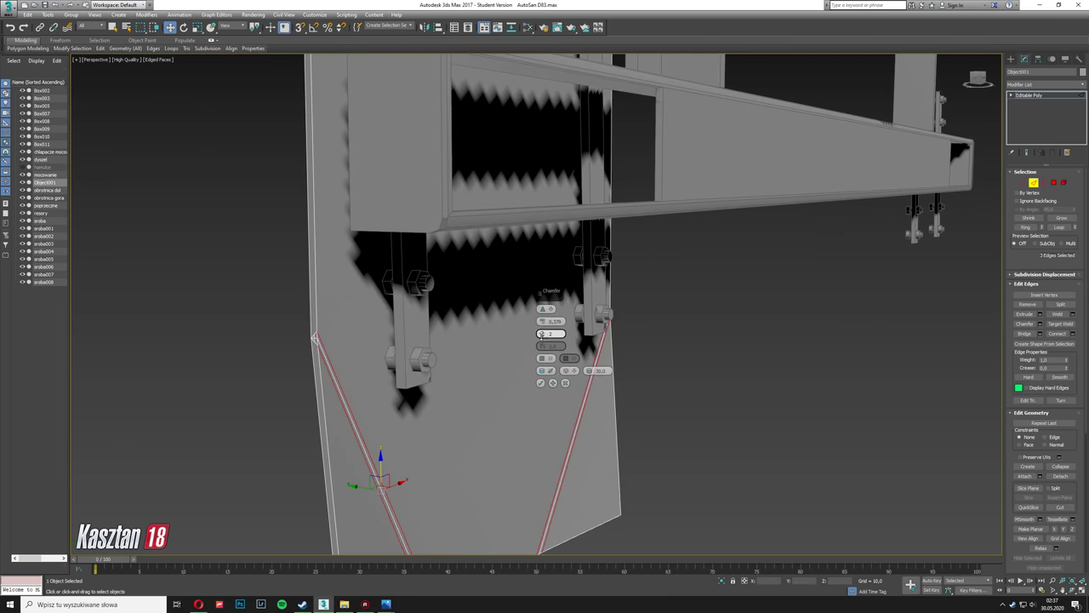
Step: Chamfer the two diagonal corner edges of the plate with 1 segment
drag(542, 334, 542, 340)
mouse_move(542, 341)
alt+middle_down()
mouse_move(389, 378)
mouse_move(515, 447)
mouse_move(528, 333)
alt+middle_up()
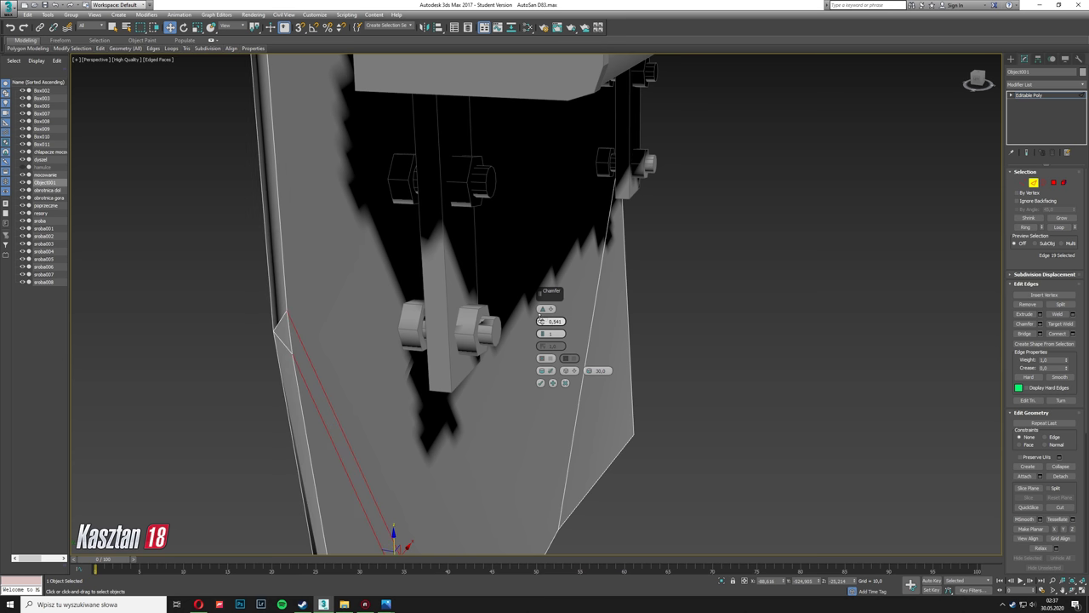
alt+middle_drag(539, 385, 823, 342)
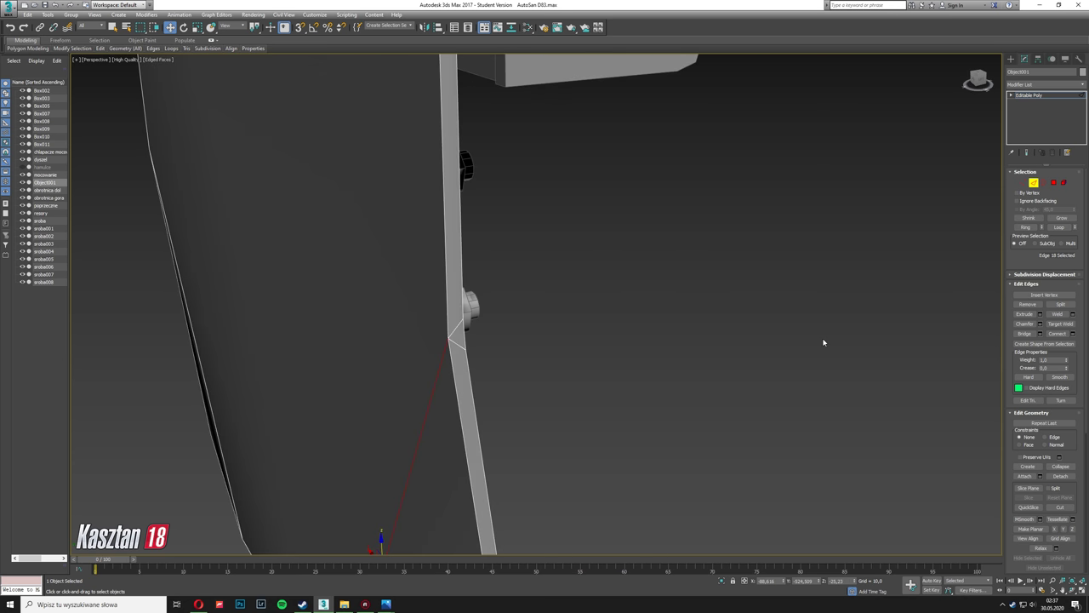
click(540, 383)
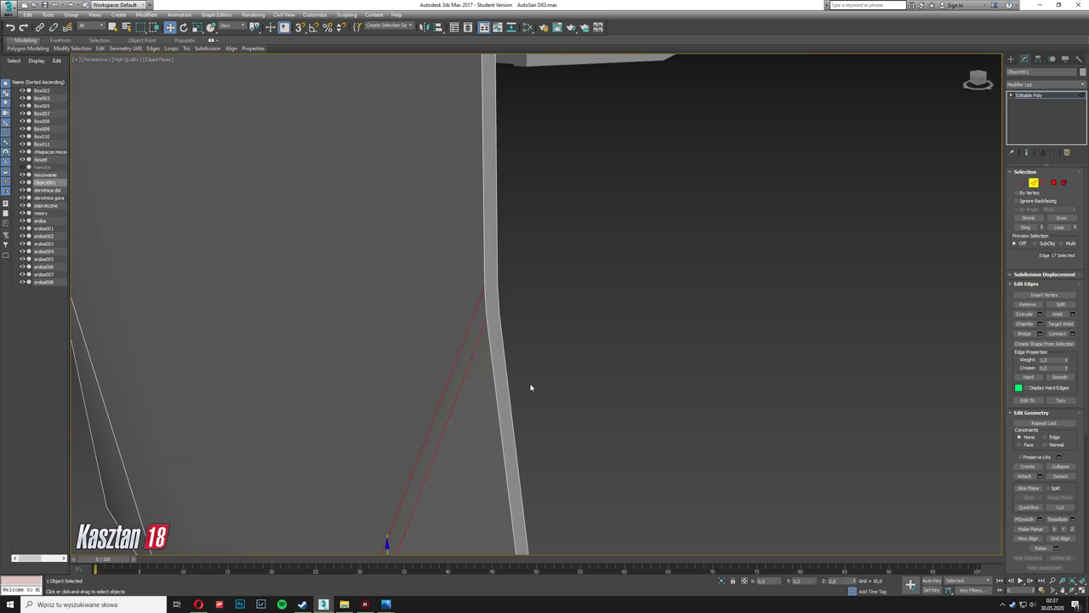
mouse_move(530, 384)
alt+middle_down()
mouse_move(454, 315)
mouse_move(478, 392)
mouse_move(469, 396)
alt+middle_up()
key(1)
click(1060, 473)
scroll(459, 408, up, 5)
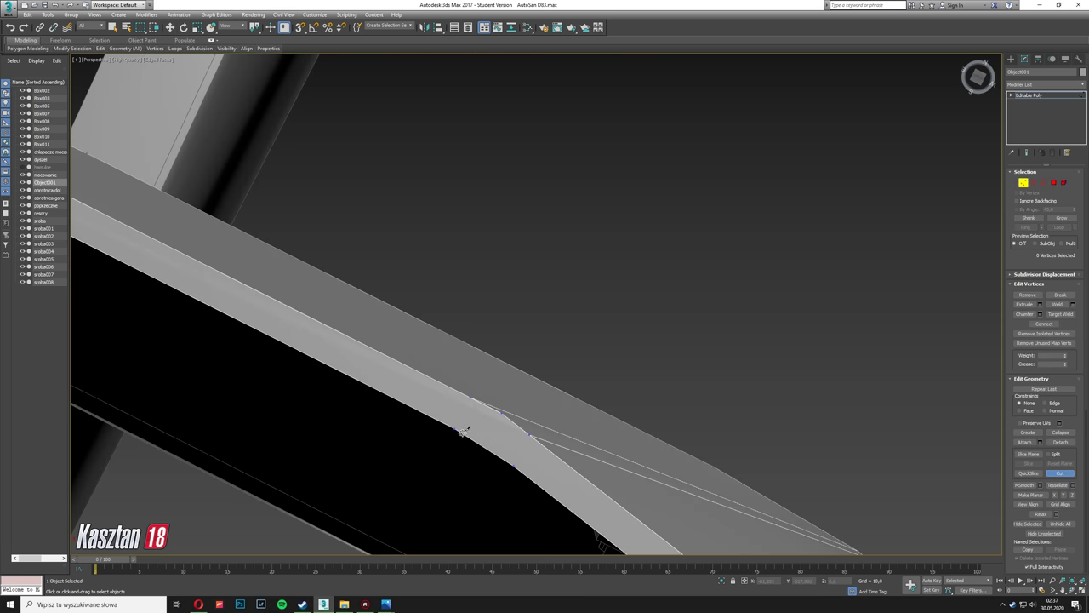
mouse_move(501, 411)
alt+middle_down()
mouse_move(409, 394)
mouse_move(632, 233)
mouse_move(515, 254)
alt+middle_up()
key(2)
click(1039, 324)
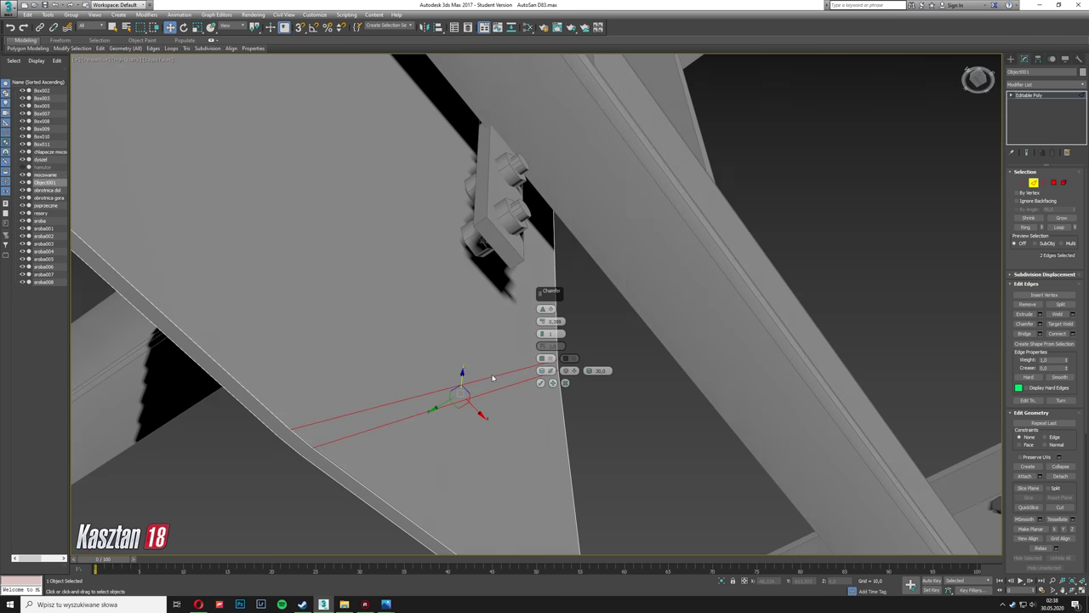
Step: Cut a new edge from the chamfer vertex to the plate's right-edge vertex
key(1)
key(alt+c)
alt+middle_drag(292, 444, 595, 336)
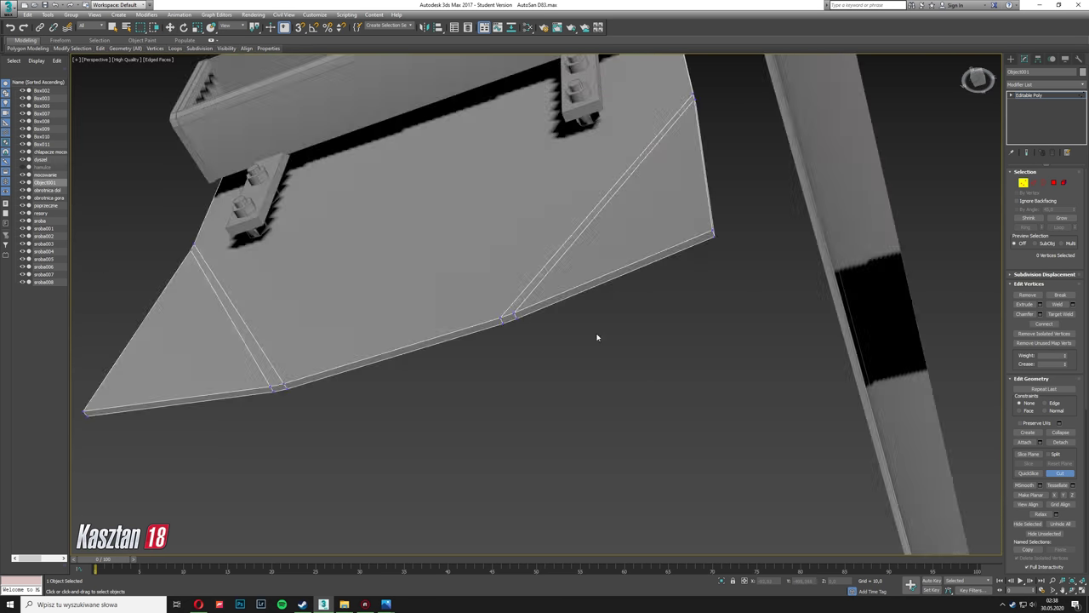
scroll(385, 263, up, 5)
click(285, 154)
click(335, 312)
scroll(335, 312, down, 5)
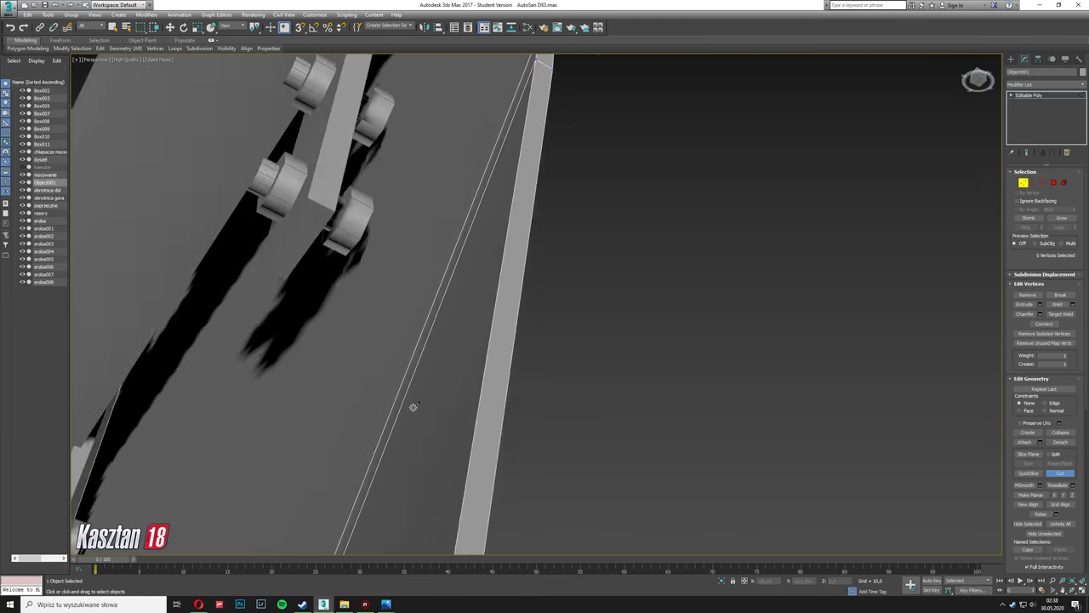
alt+middle_drag(414, 406, 510, 340)
Step: Connect the plate's selected vertical edges with new horizontal edges
key(2)
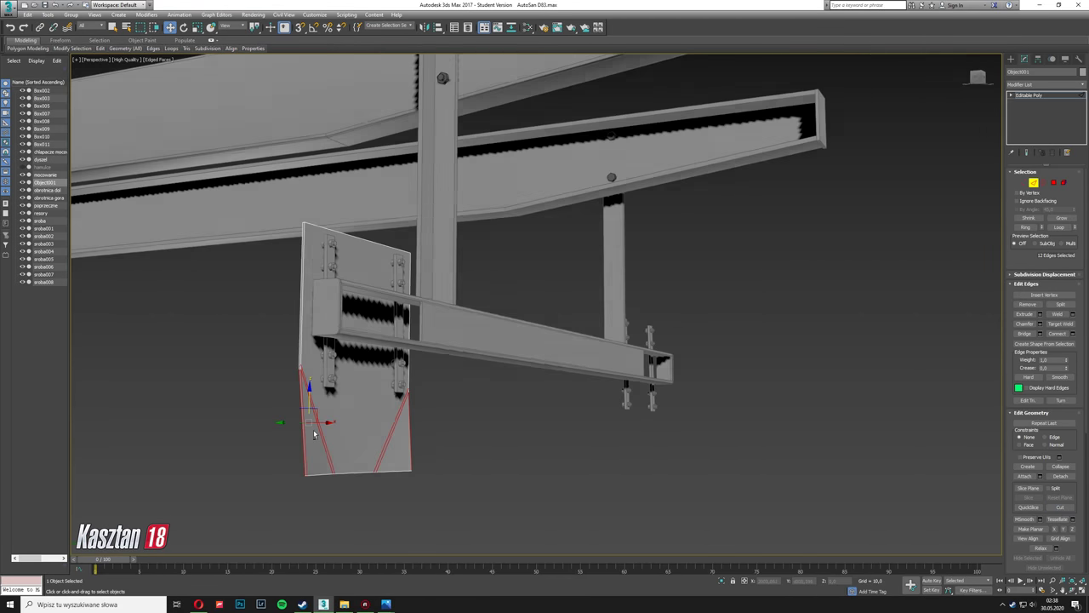
mouse_move(595, 383)
alt+middle_down()
mouse_move(588, 436)
mouse_move(547, 401)
alt+middle_up()
scroll(588, 435, up, 3)
key(ctrl+shift+e)
scroll(547, 402, up, 2)
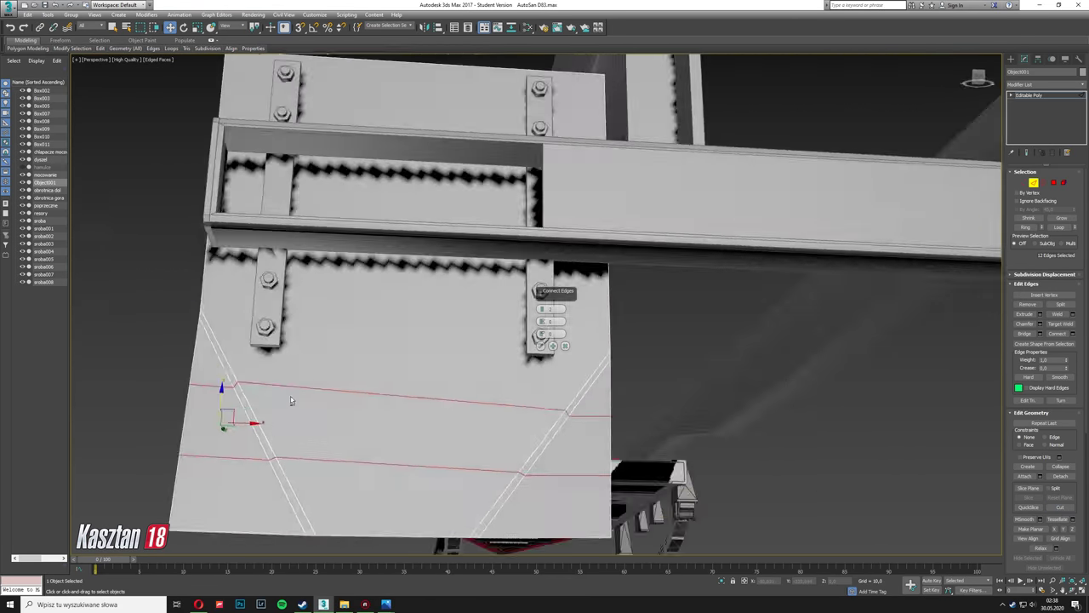
alt+middle_drag(292, 401, 231, 408)
mouse_move(558, 492)
alt+middle_down()
mouse_move(418, 435)
mouse_move(651, 435)
alt+middle_up()
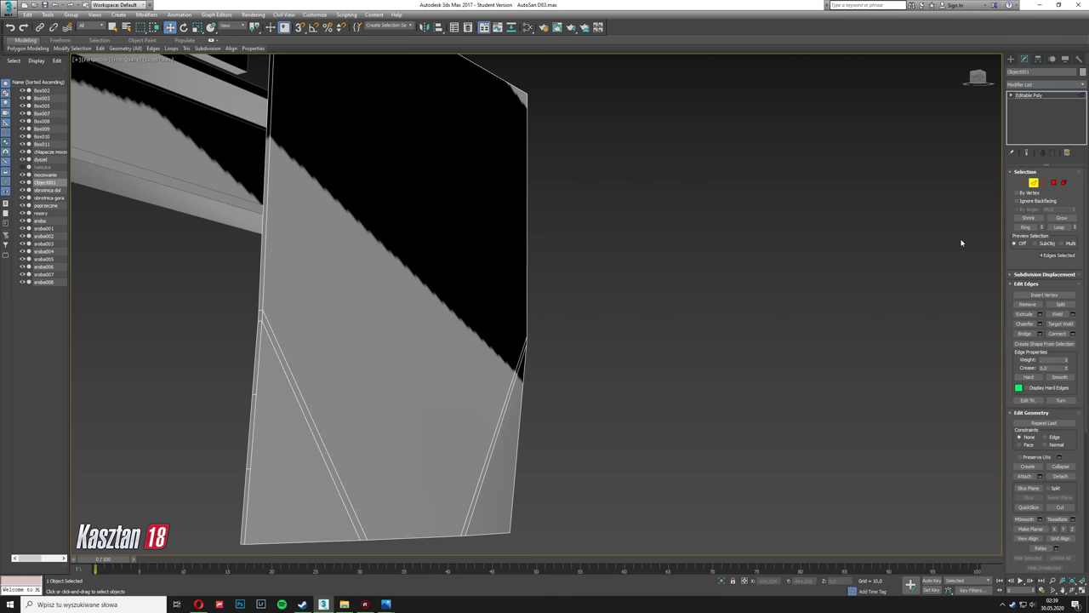
Step: Add further edges across the plate with Cut and inspect them from several angles
key(1)
key(alt+c)
scroll(651, 435, up, 2)
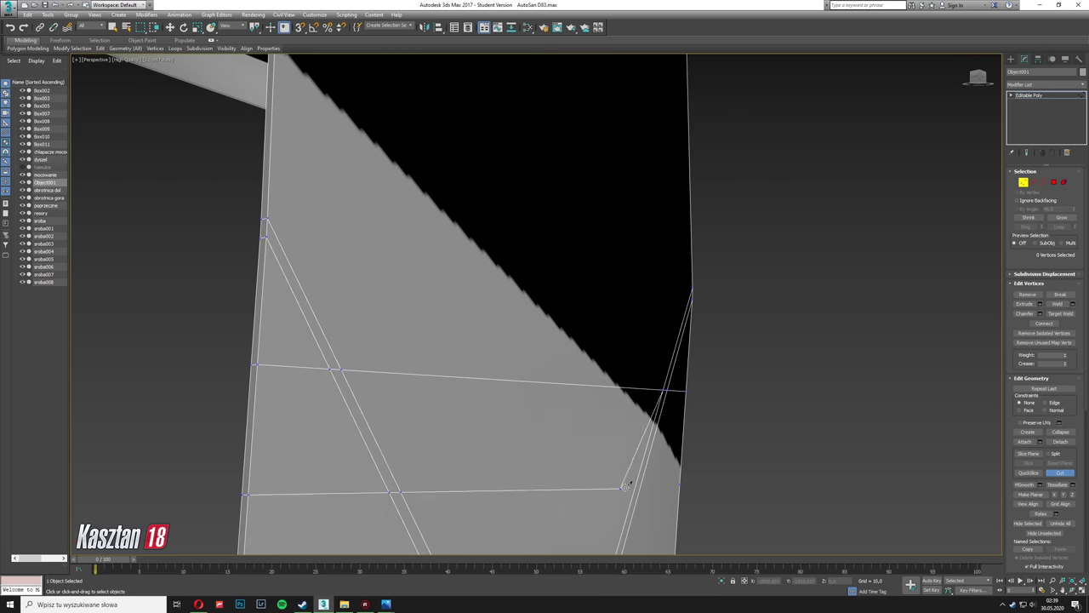
alt+middle_drag(626, 486, 733, 390)
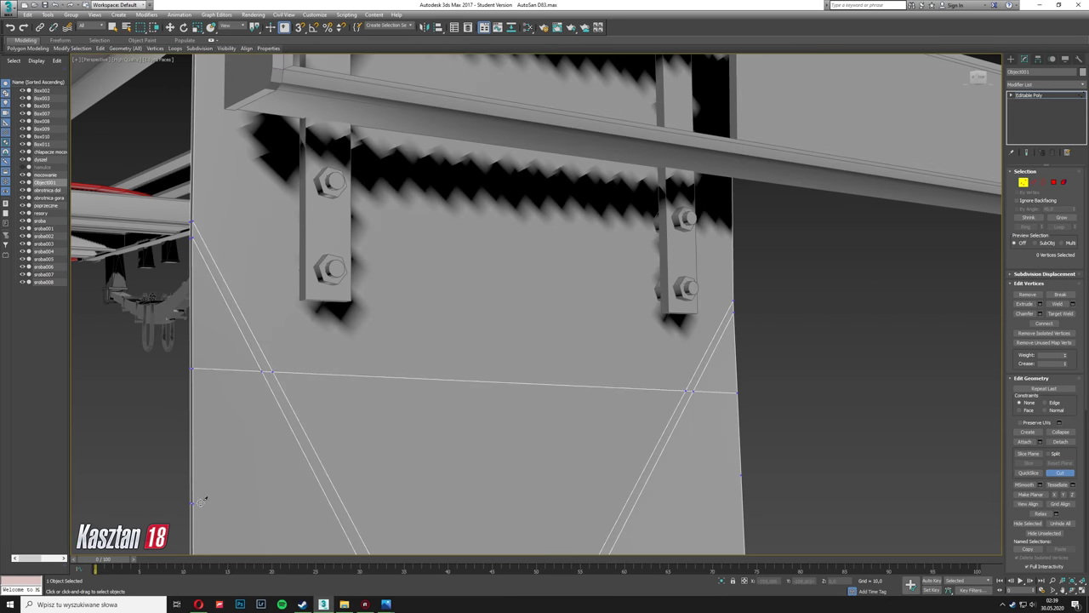
scroll(741, 473, down, 5)
alt+middle_drag(626, 442, 1074, 479)
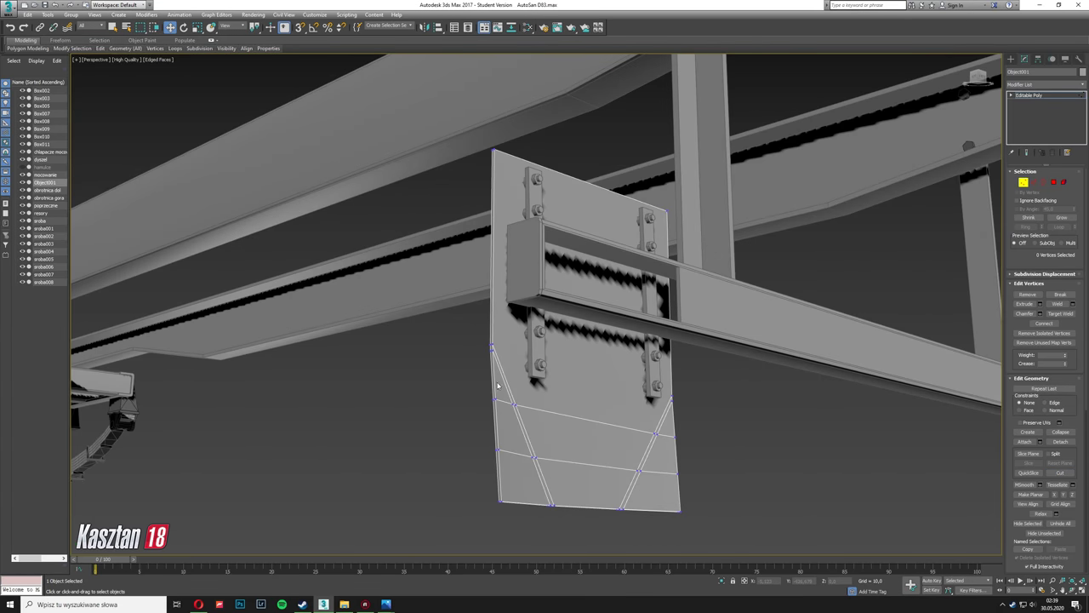
key(2)
alt+middle_drag(497, 386, 1074, 392)
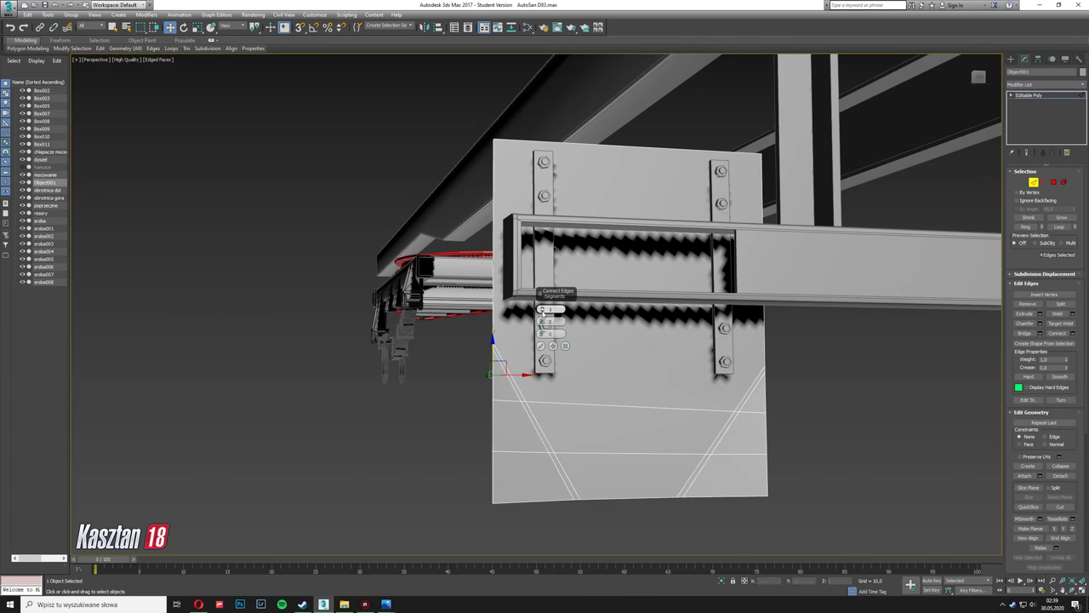
alt+middle_drag(519, 390, 542, 333)
alt+middle_drag(571, 471, 512, 369)
key(1)
alt+middle_drag(431, 346, 881, 311)
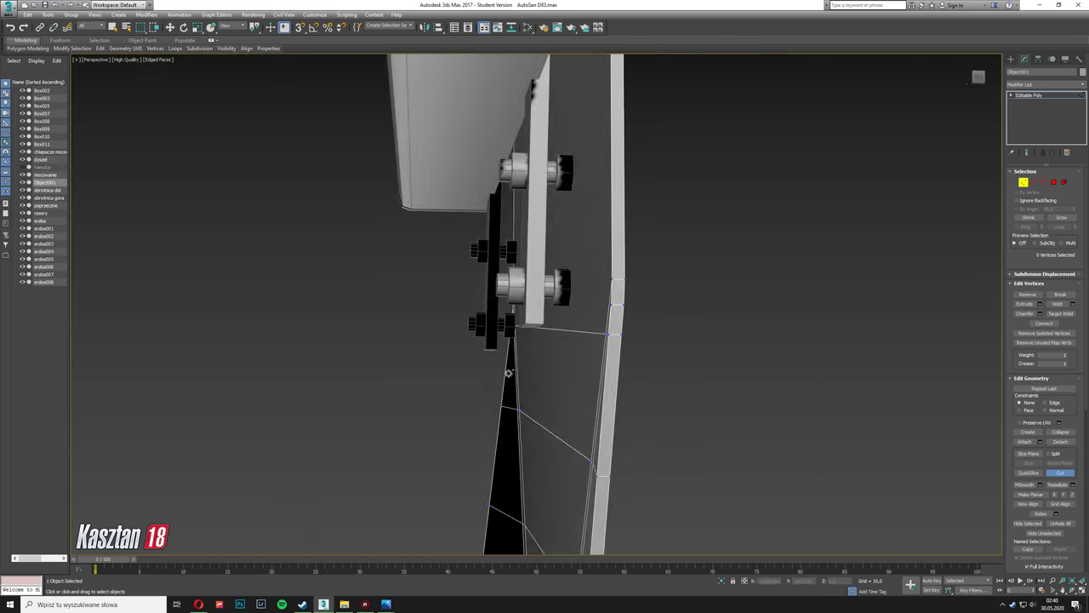
mouse_move(117, 339)
alt+middle_down()
mouse_move(870, 324)
mouse_move(748, 305)
alt+middle_up()
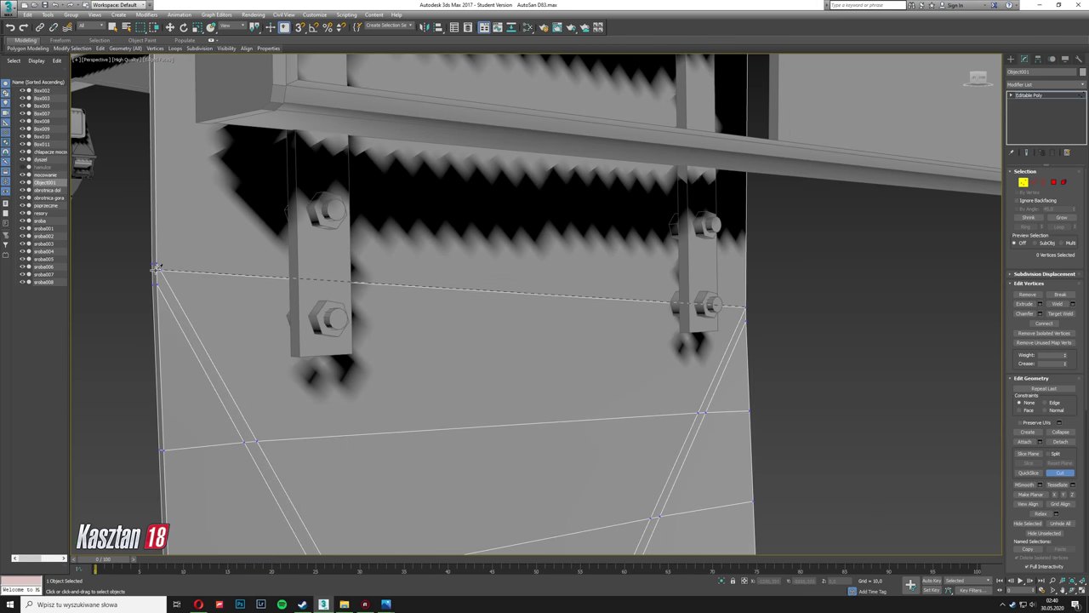
mouse_move(155, 335)
alt+middle_down()
mouse_move(377, 348)
mouse_move(418, 302)
mouse_move(533, 391)
mouse_move(603, 378)
alt+middle_up()
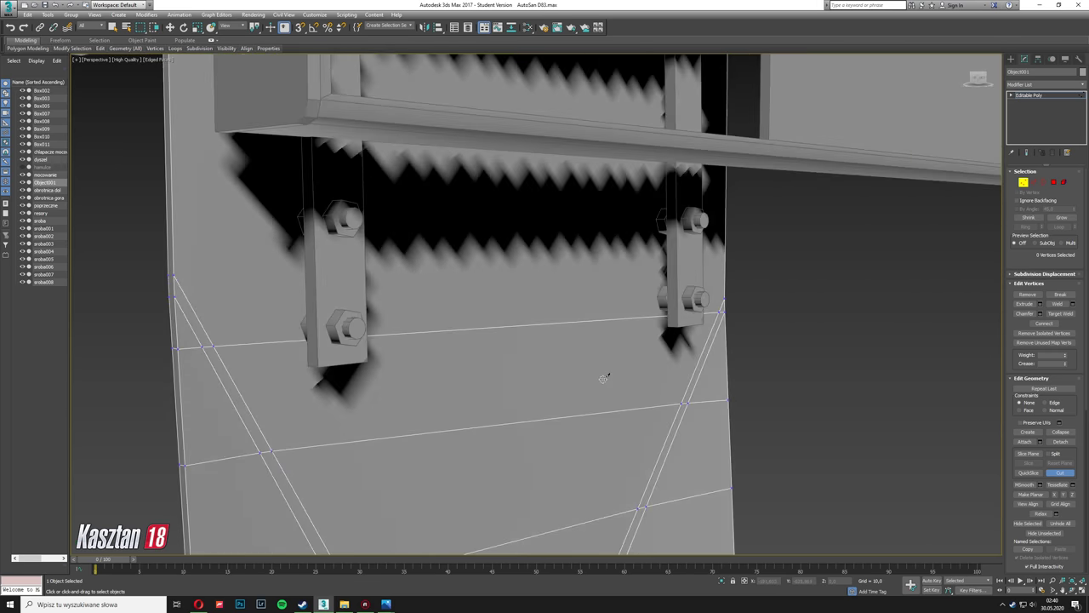
scroll(676, 438, down, 5)
Step: Check the plate in the full-size Left side view
key(alt+w)
key(alt+w)
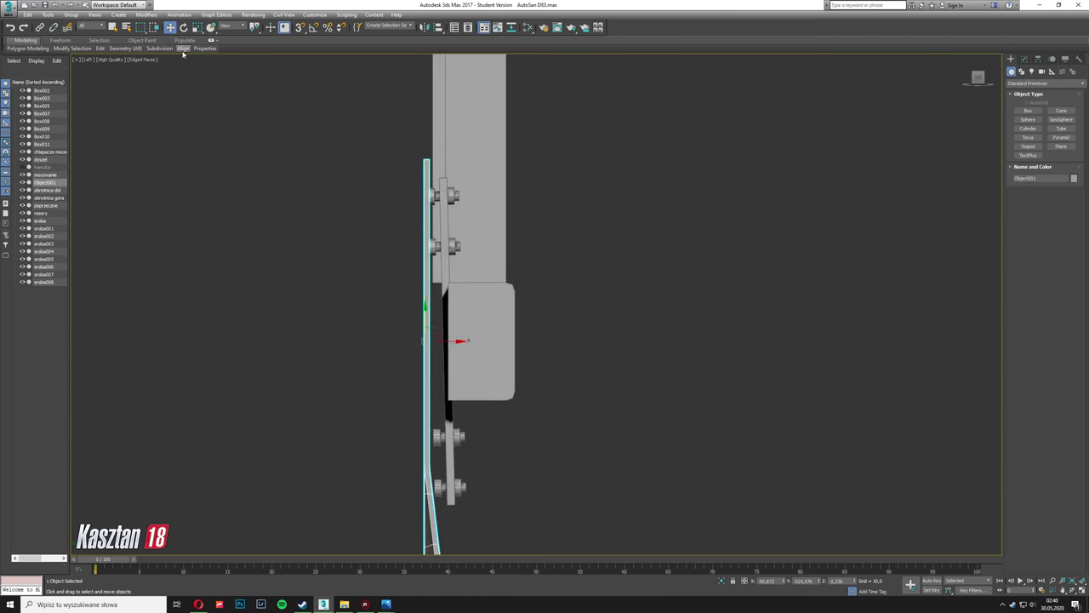
key(e)
scroll(455, 349, up, 3)
mouse_move(474, 381)
middle_down()
mouse_move(469, 416)
mouse_move(440, 431)
mouse_move(379, 291)
middle_up()
Step: Toggle the viewport layout and isolation of the mounting clips, returning to the full model
key(e)
key(w)
scroll(491, 296, up, 2)
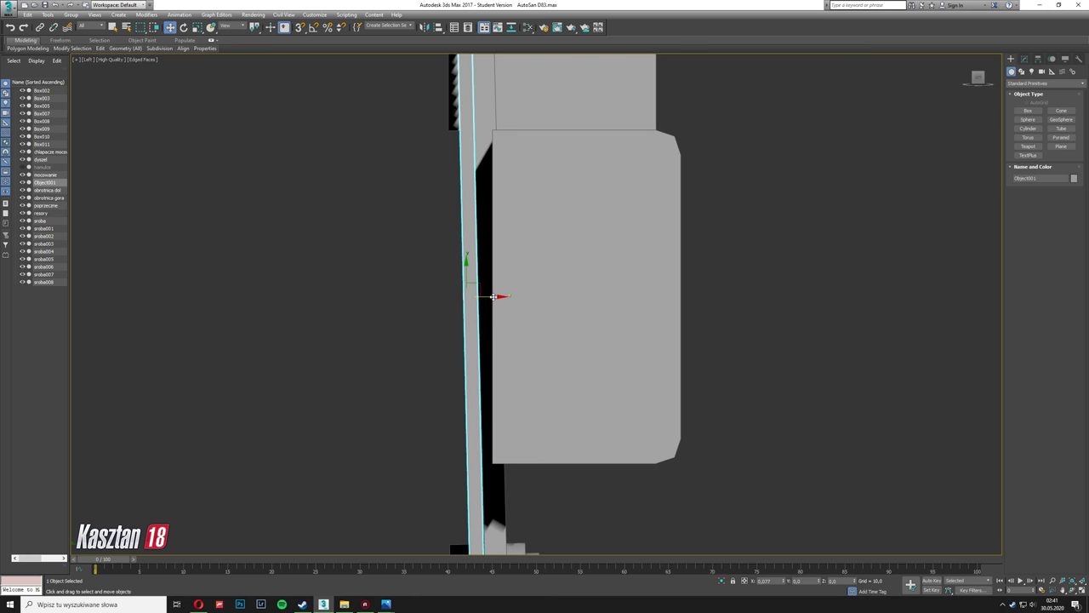
key(alt+w)
key(alt+w)
key(alt+q)
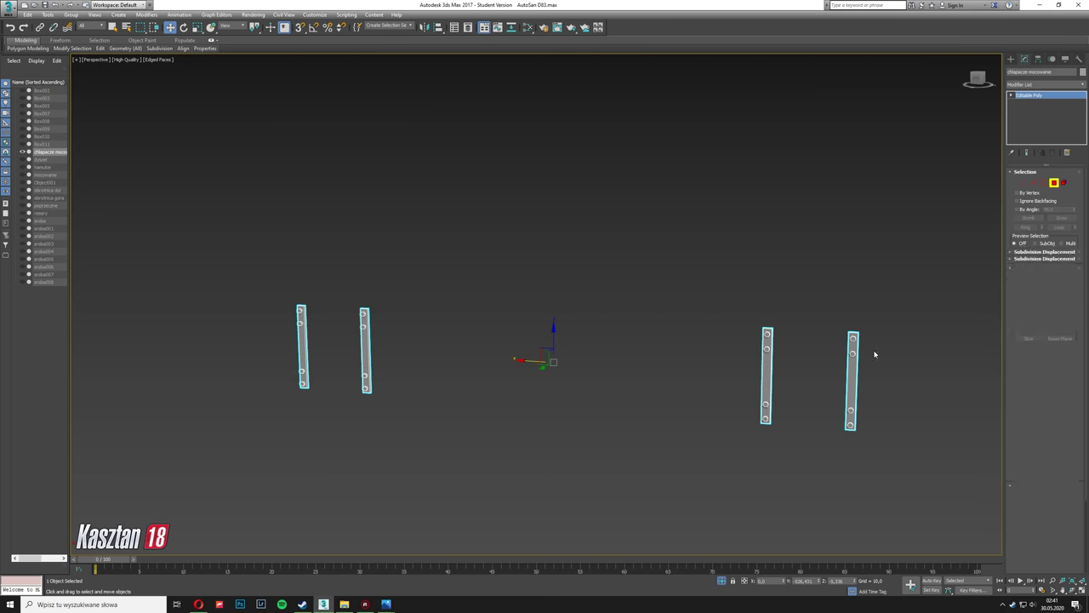
key(4)
click(1038, 59)
key(alt+q)
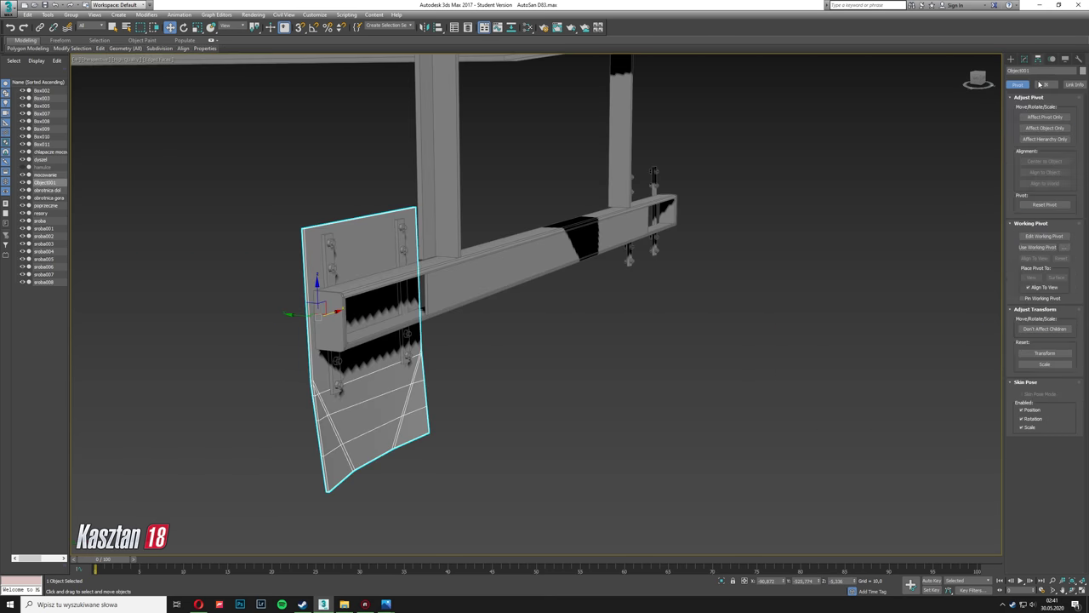
Step: Clone the plate to the crossmember's other end, then delete the right-hand copy
shift+drag(372, 336, 650, 228)
click(522, 367)
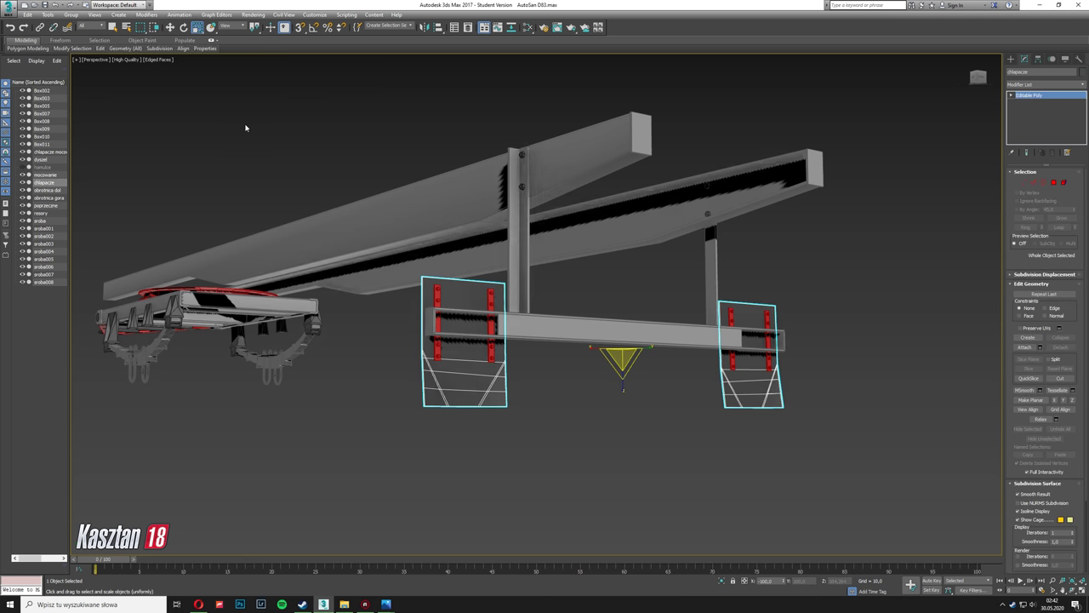
key(w)
click(599, 427)
mouse_move(599, 427)
alt+middle_down()
mouse_move(521, 434)
mouse_move(582, 385)
mouse_move(595, 392)
alt+middle_up()
click(804, 391)
key(Delete)
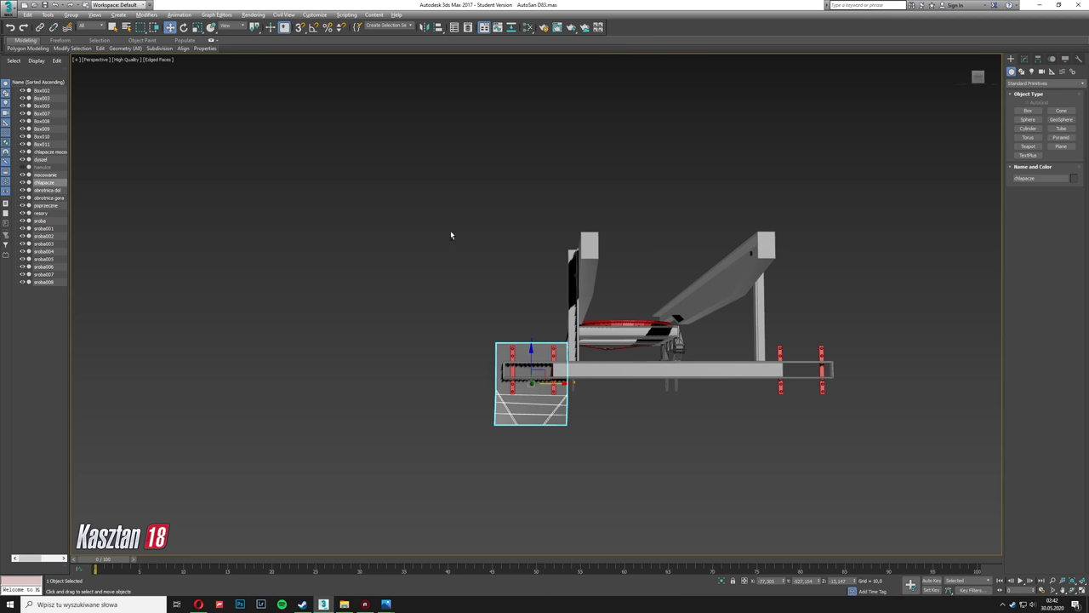
Step: Select the red mounting clips and box-select their left-end vertices
mouse_move(451, 234)
alt+middle_down()
mouse_move(450, 250)
mouse_move(558, 385)
mouse_move(530, 341)
mouse_move(614, 410)
alt+middle_up()
key(r)
click(559, 366)
key(w)
click(1024, 182)
scroll(561, 349, up, 4)
drag(499, 250, 640, 533)
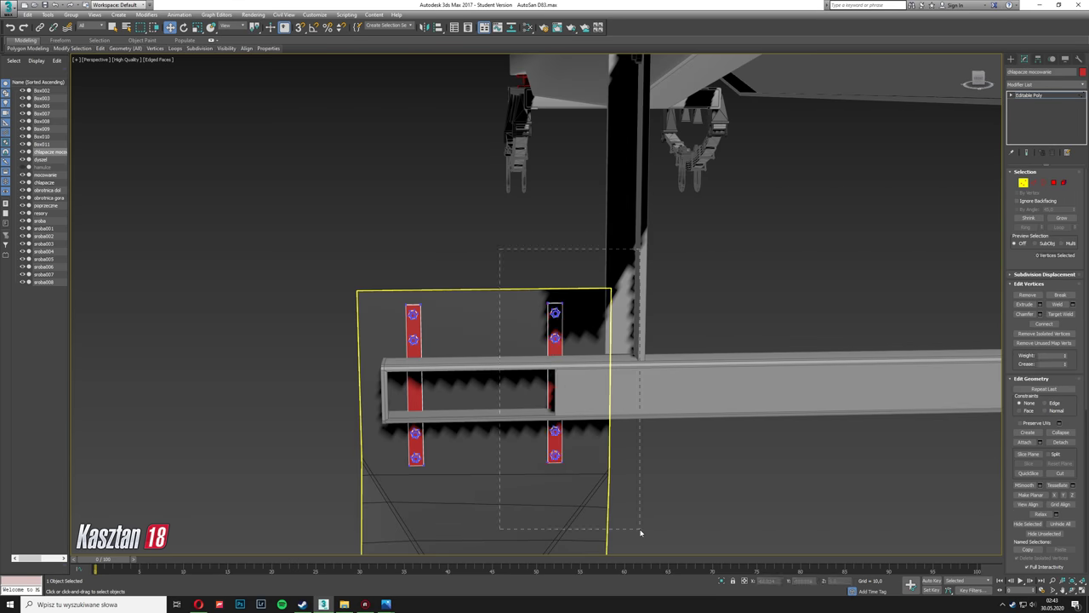
Step: Add connecting edges along the crossmember beam's long edges
click(1024, 182)
scroll(544, 366, down, 5)
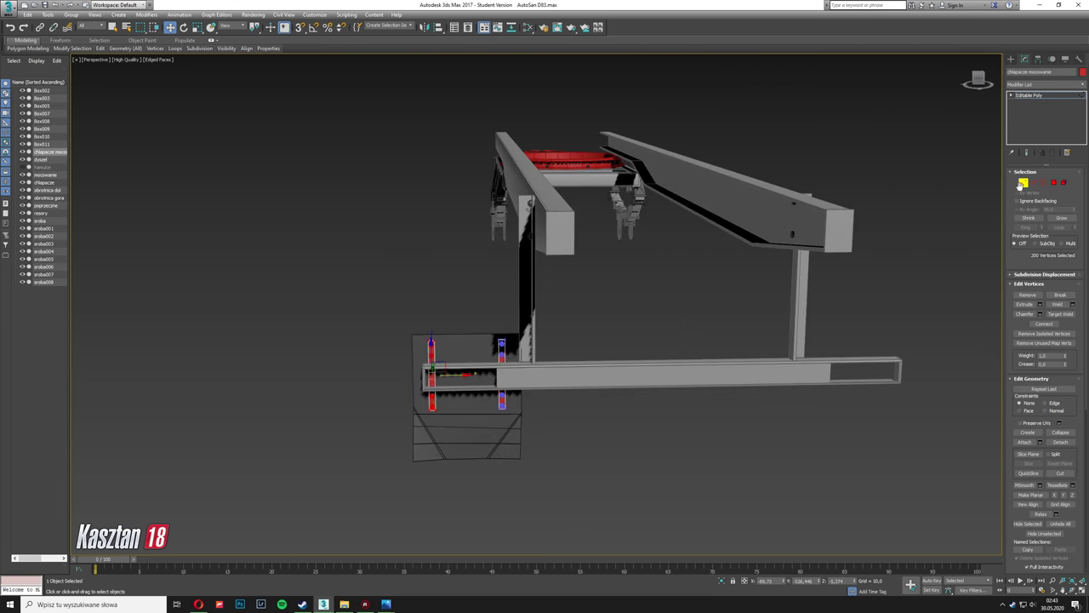
click(722, 374)
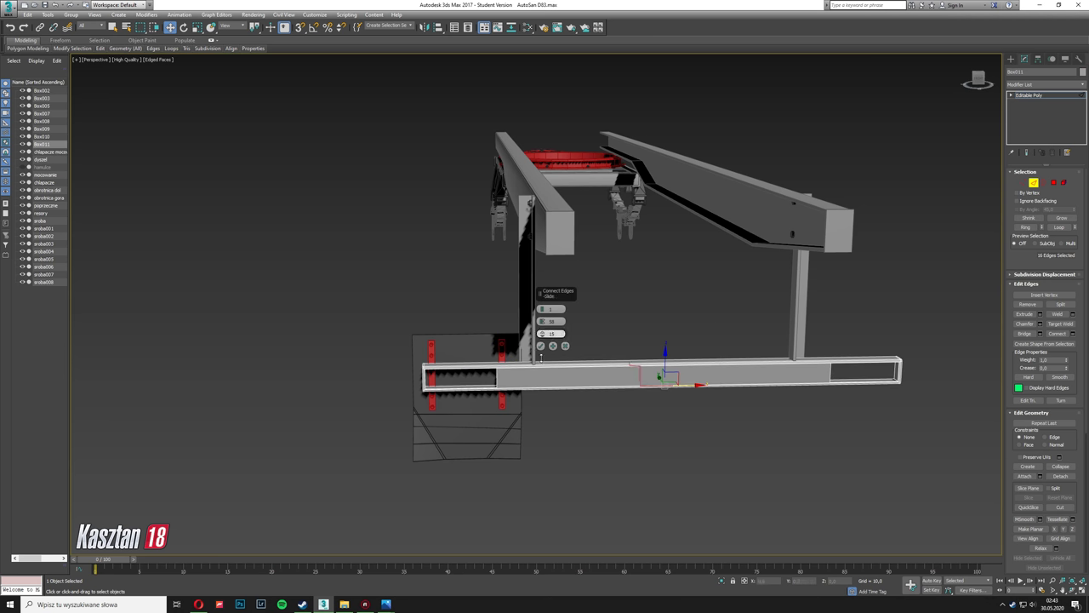
click(541, 346)
alt+middle_drag(541, 345, 405, 374)
key(1)
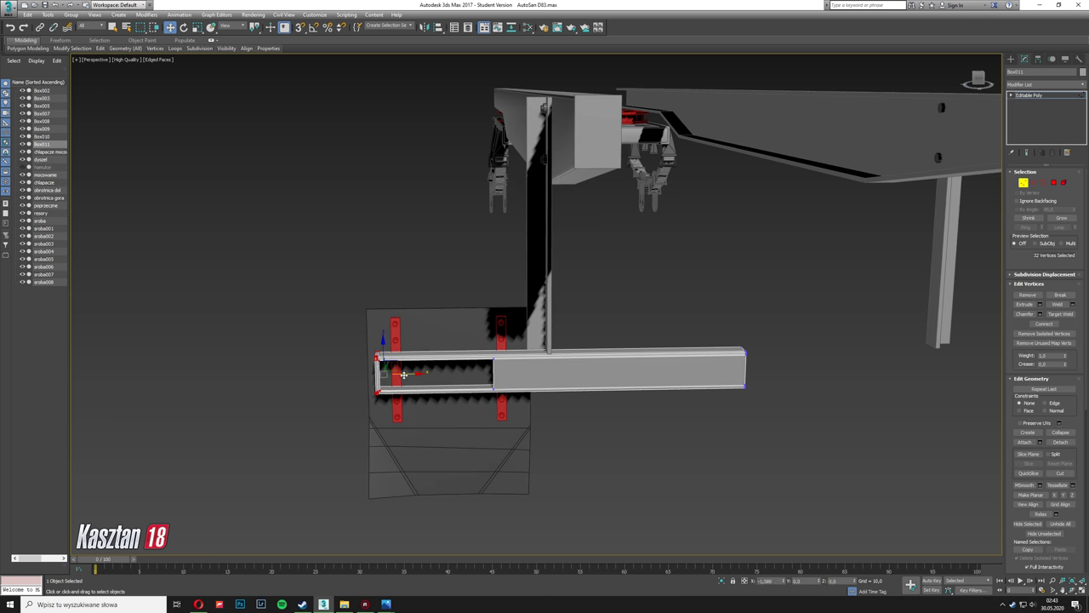
key(1)
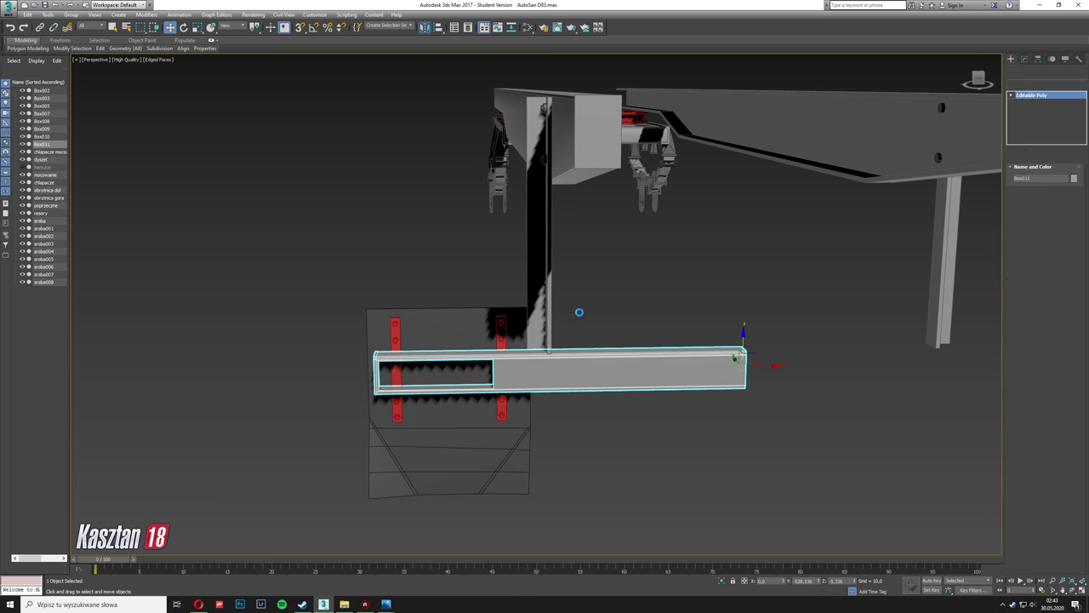
Step: Select the chlapacze plate and enter pivot-only adjustment
click(398, 337)
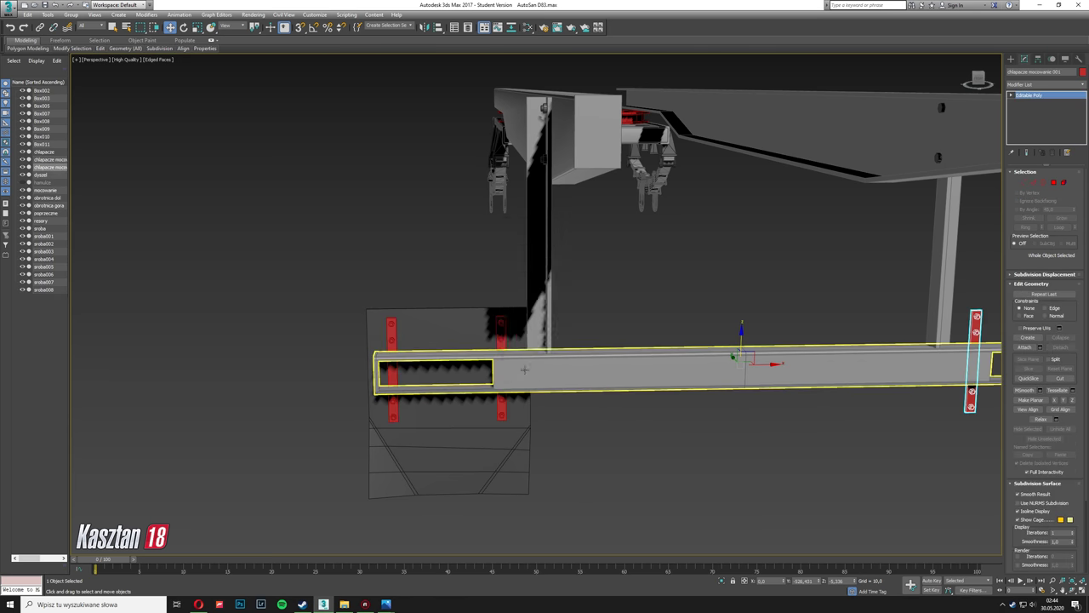
click(303, 323)
key(Insert)
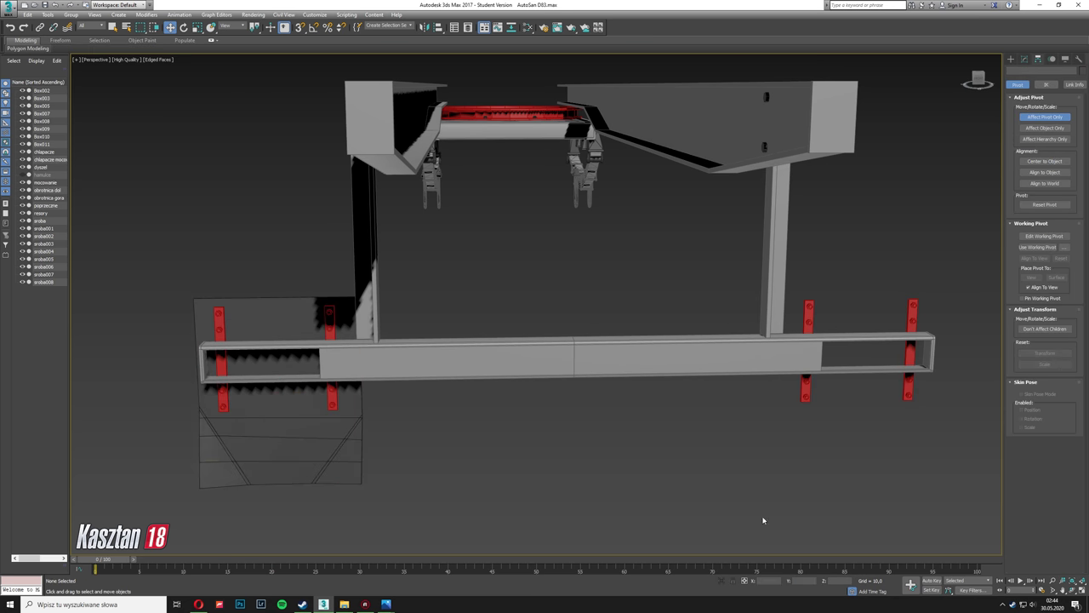
Step: Collapse the chlapacze plate's stack, set its pivot and mirror a copy to the right end
click(1025, 59)
right_click(1043, 98)
click(999, 180)
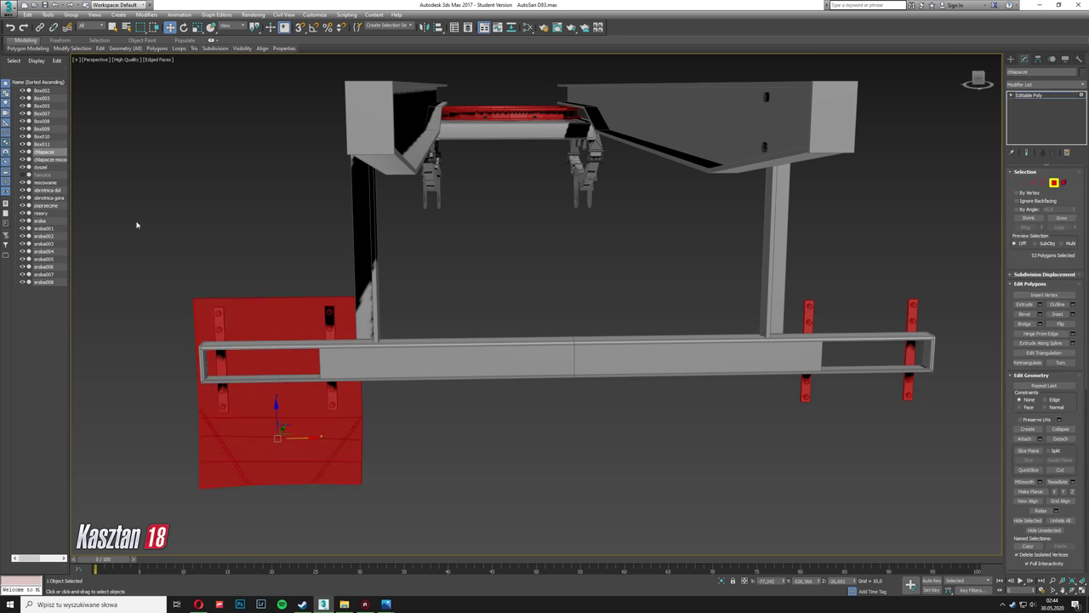
click(1038, 59)
key(Insert)
key(alt+m)
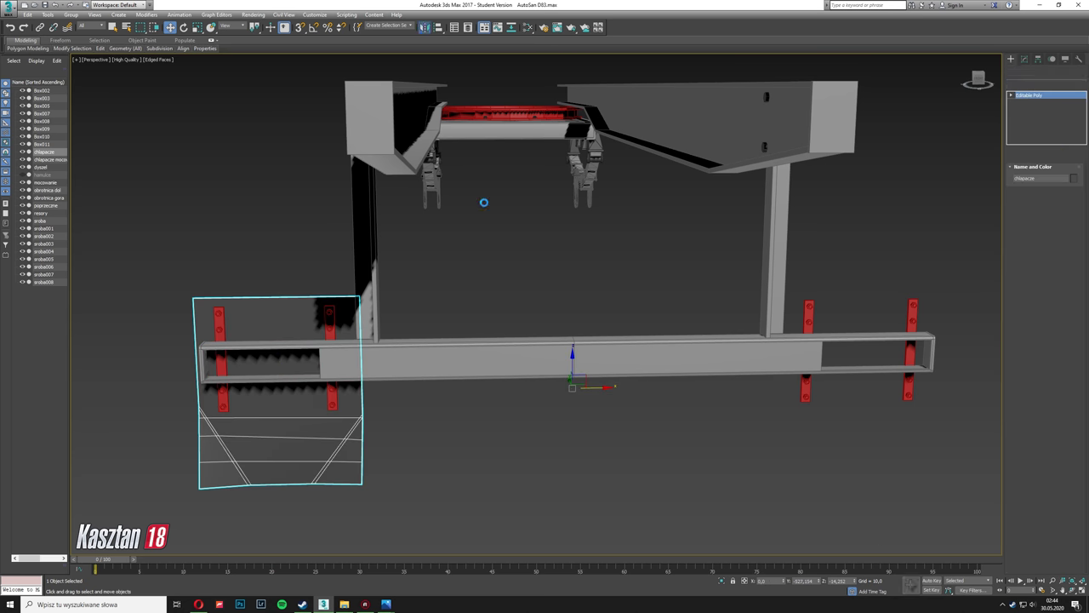
Step: Inspect the rear post's polygons from a low view of the frame
click(623, 470)
mouse_move(623, 471)
alt+middle_down()
mouse_move(547, 443)
mouse_move(546, 403)
alt+middle_up()
click(593, 435)
key(alt+w)
right_click(593, 436)
key(Escape)
key(alt+w)
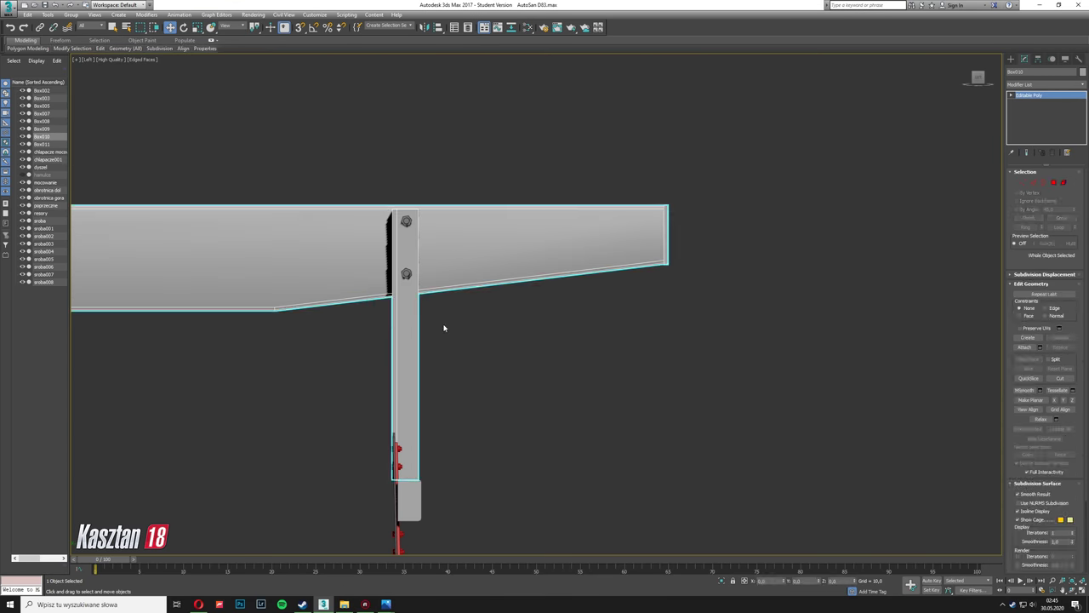
key(4)
click(412, 343)
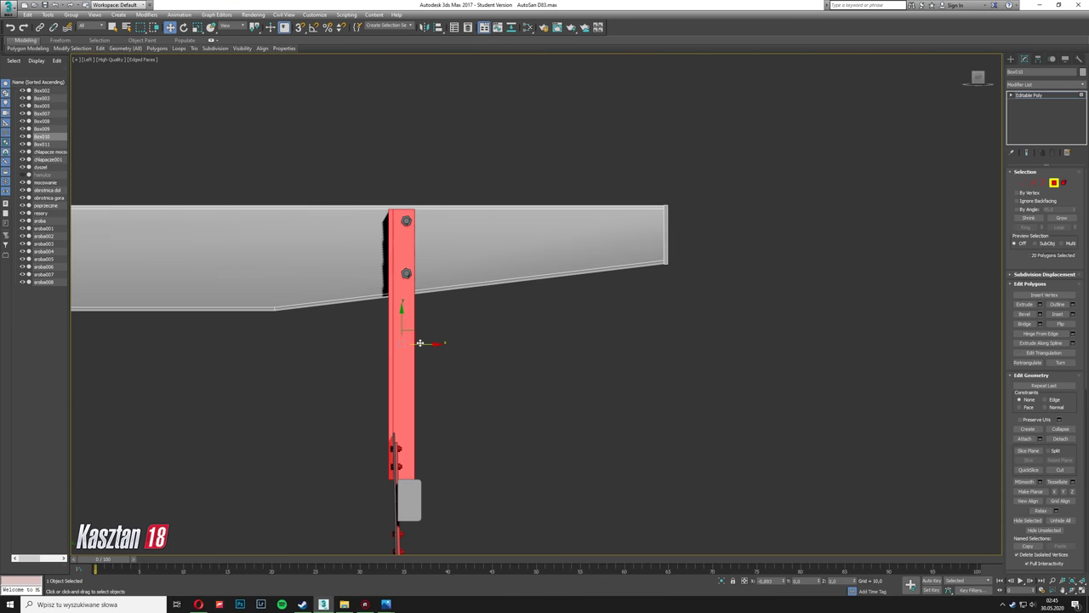
key(4)
Step: Inspect bolt sroba008 and the lower crossmember Box010 in the Perspective view
click(403, 273)
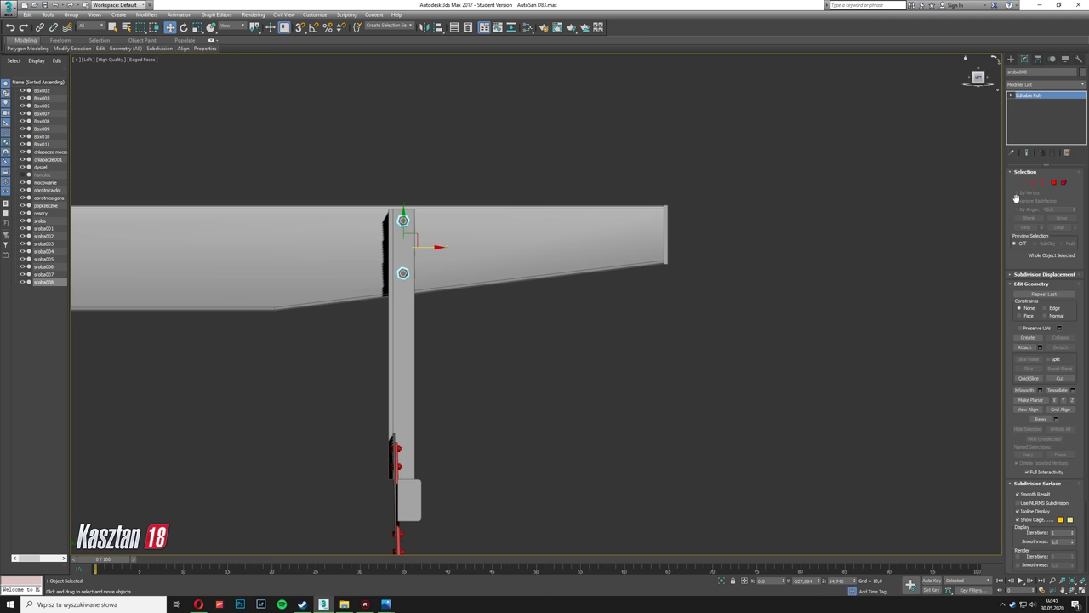
key(1)
key(p)
mouse_move(592, 433)
alt+middle_down()
mouse_move(562, 426)
mouse_move(670, 401)
alt+middle_up()
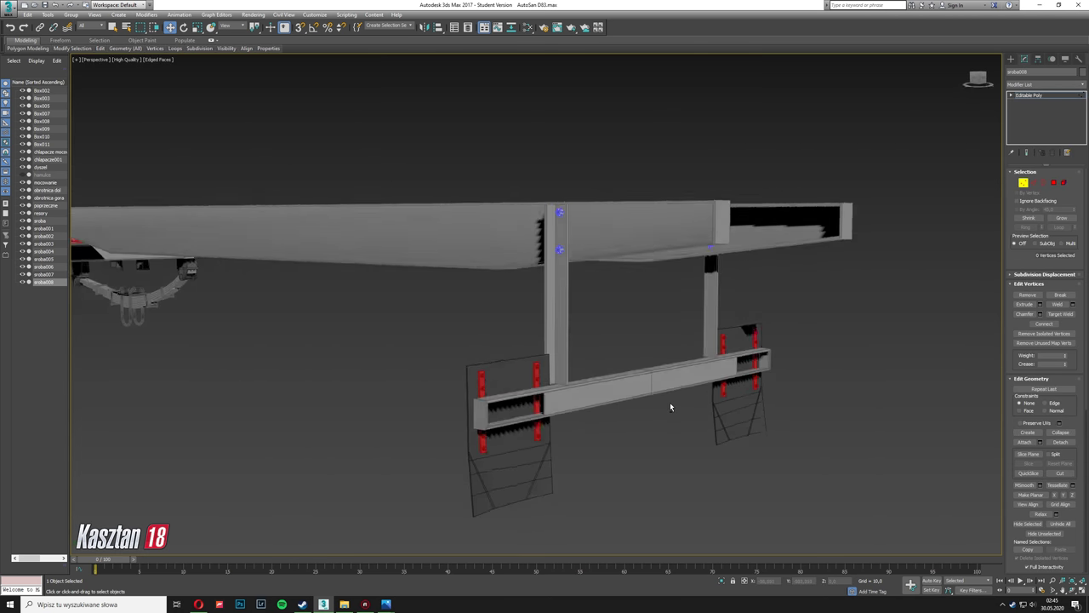
click(612, 375)
scroll(624, 355, up, 3)
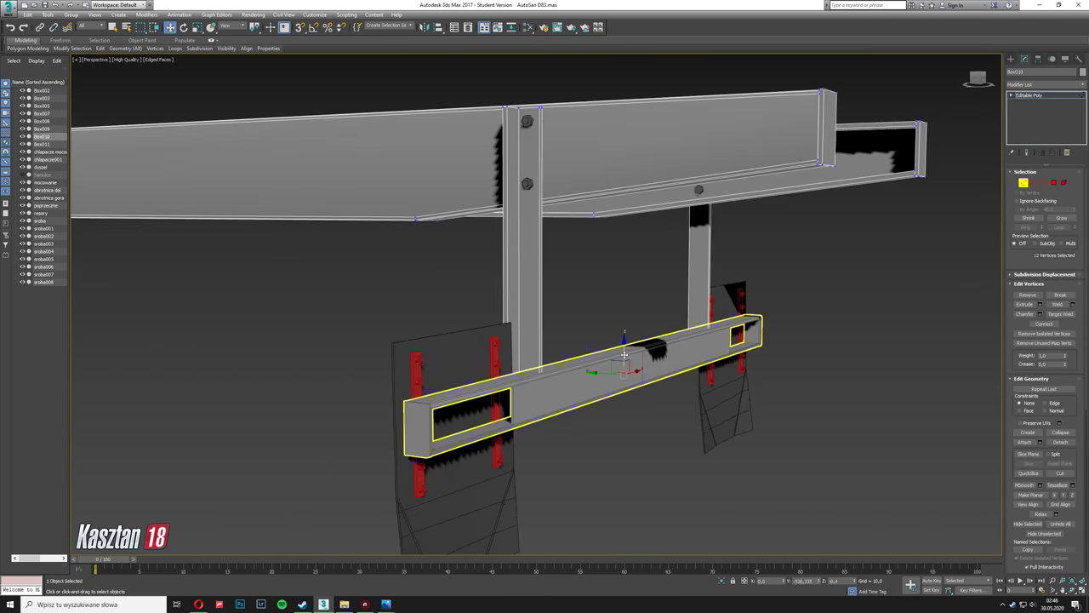
scroll(622, 326, down, 5)
Step: Select the leaf spring and its mount and show them in the Left view
alt+middle_drag(622, 326, 637, 467)
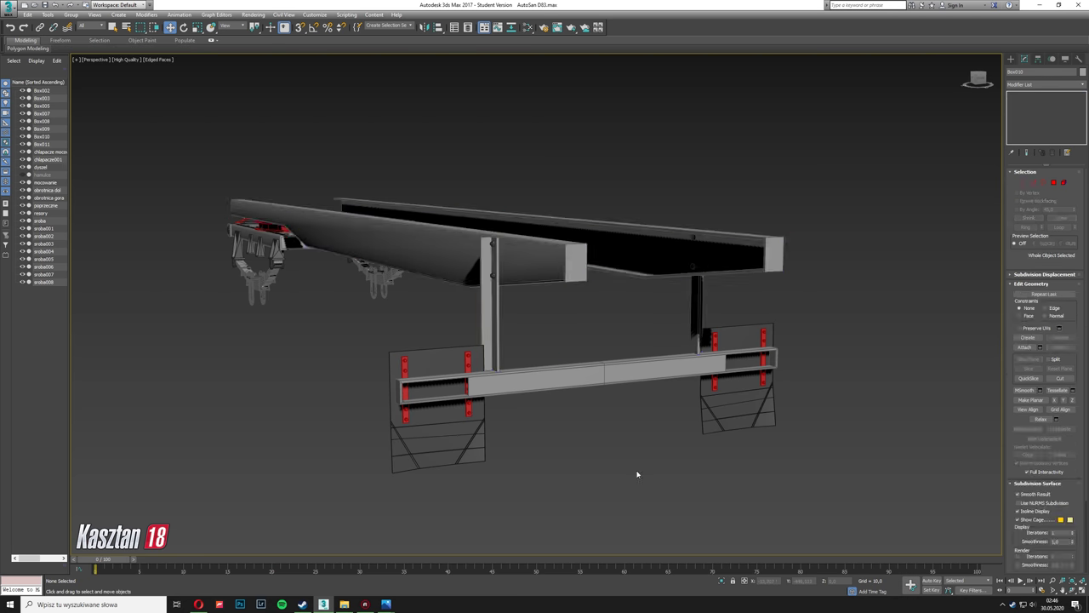
click(520, 394)
click(401, 362)
key(l)
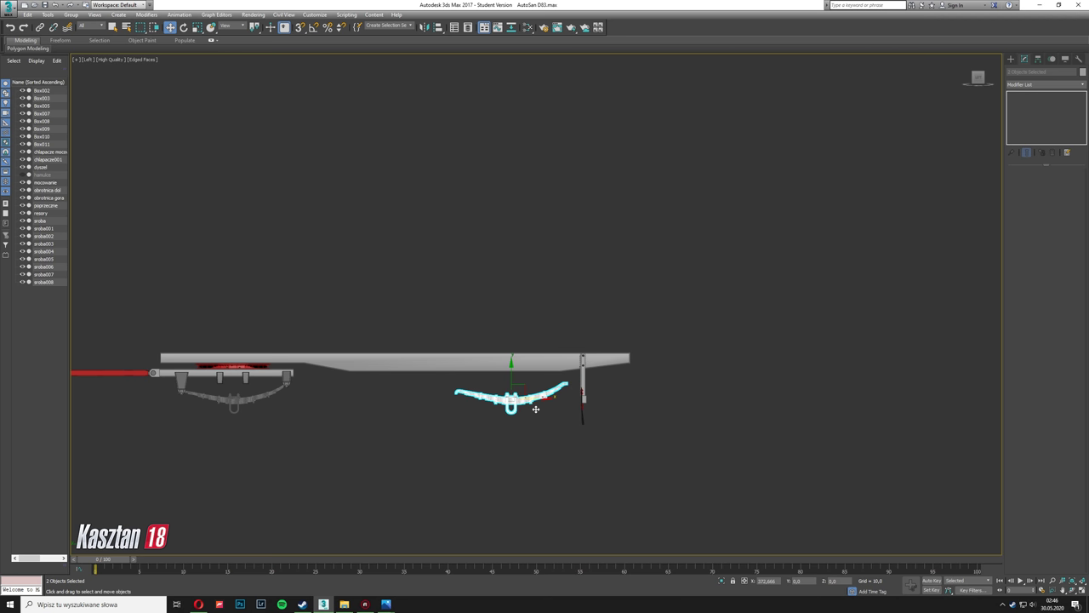
Step: Duplicate the leaf spring and mount, then select the rear post and its small bracket pieces
key(ctrl+v)
key(Return)
scroll(573, 377, up, 5)
click(609, 383)
key(4)
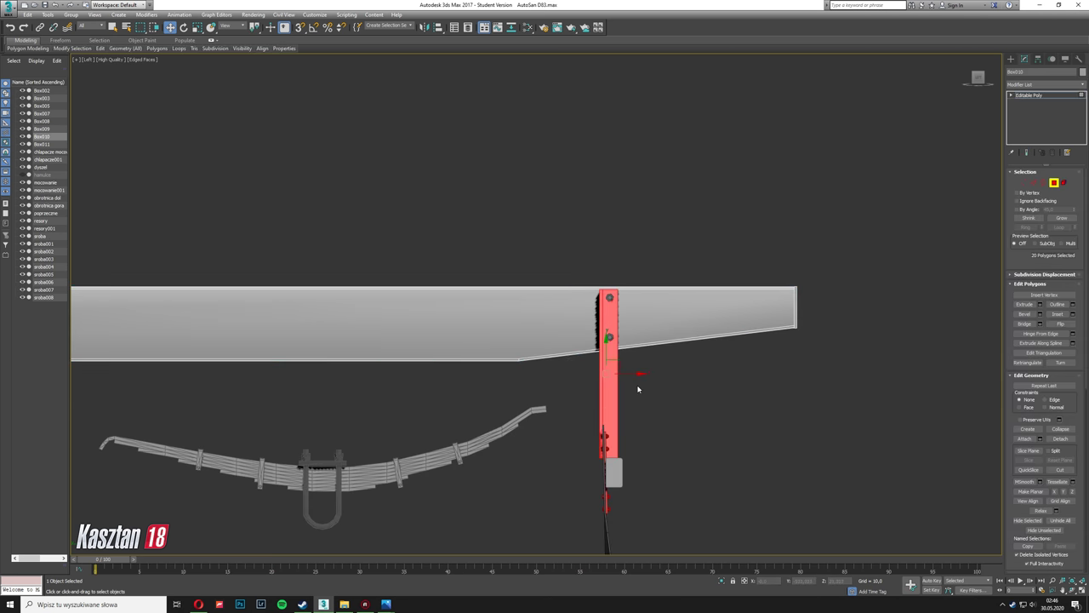
click(613, 472)
Step: Select bolt sroba008, then shift the copied leaf spring slightly toward the rear post
scroll(671, 479, up, 4)
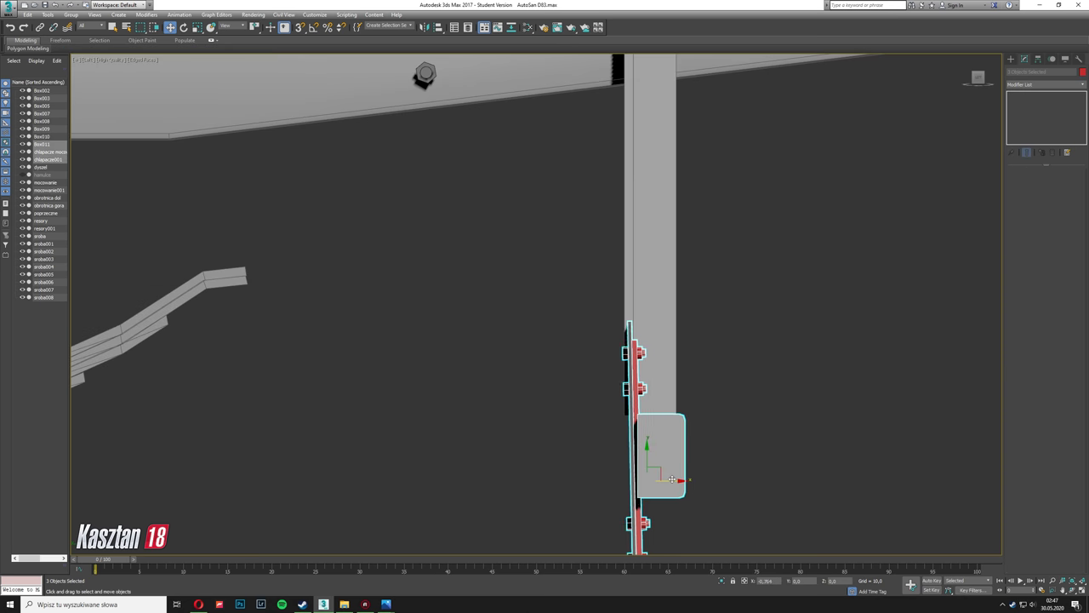
scroll(677, 479, down, 3)
click(511, 262)
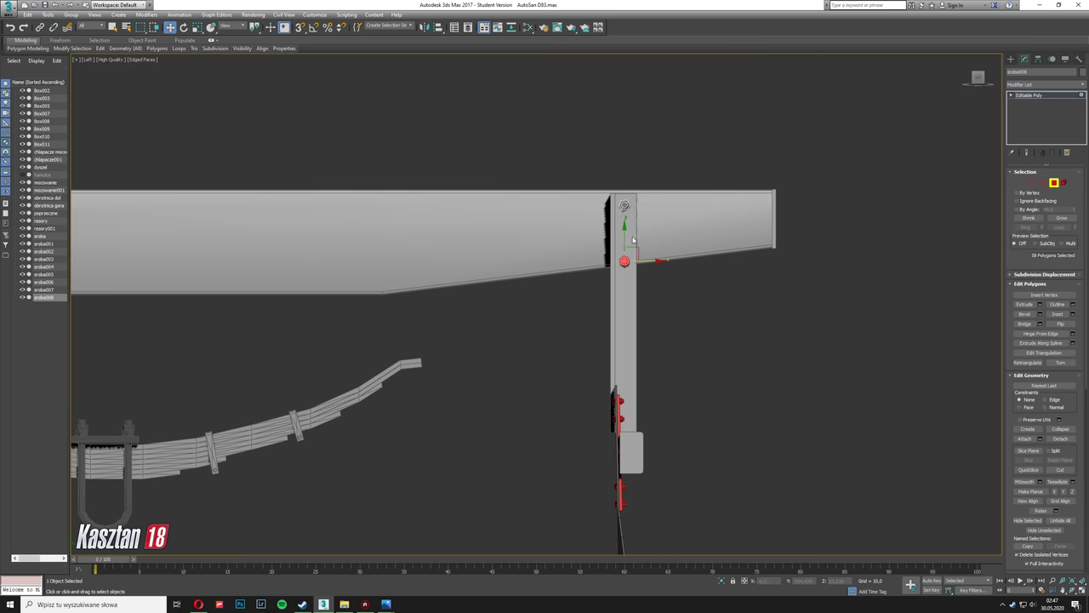
scroll(655, 242, down, 3)
click(408, 377)
drag(408, 377, 426, 378)
Step: Switch to the Perspective view, clear the selection and orbit around the trailer
click(587, 302)
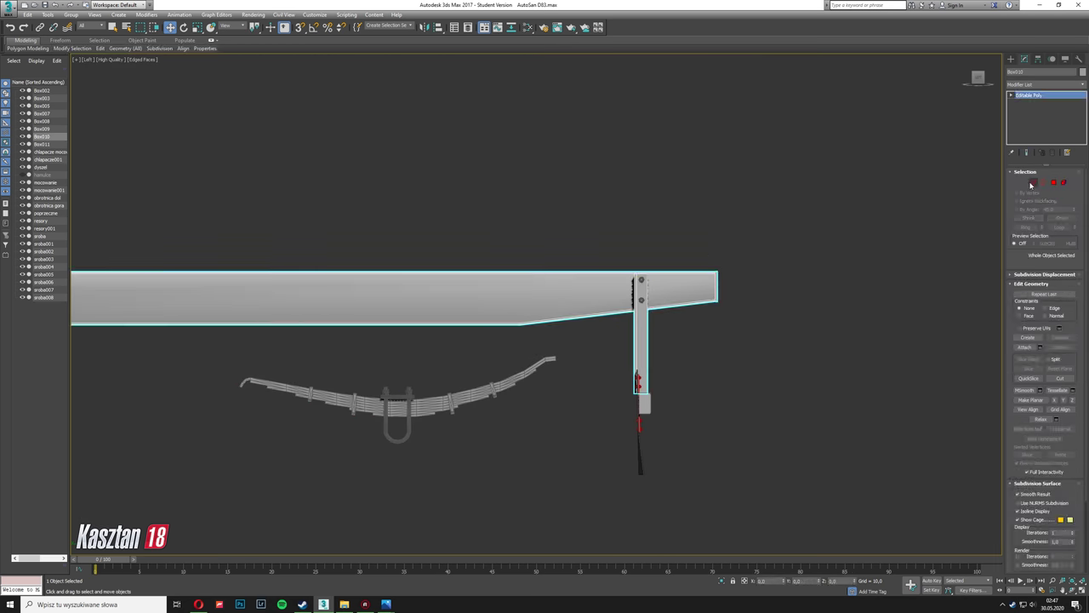
key(p)
click(571, 430)
mouse_move(696, 486)
alt+middle_down()
mouse_move(566, 428)
mouse_move(459, 426)
mouse_move(649, 450)
mouse_move(396, 230)
alt+middle_up()
click(1010, 59)
key(alt+w)
Step: Create a large grey Plane in the Top view under the whole trailer
key(t)
key(alt+w)
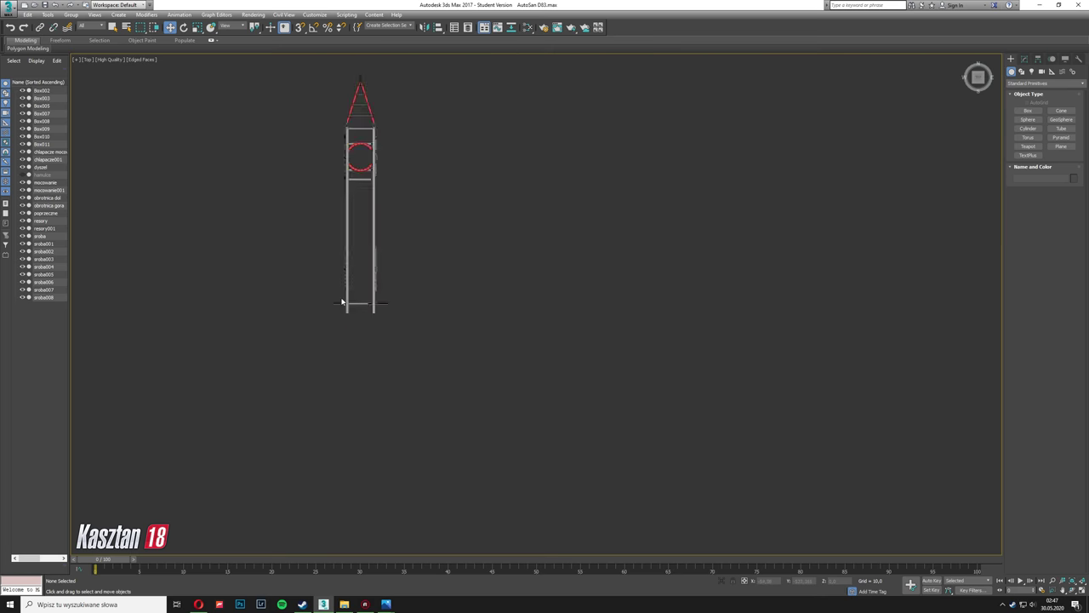
click(1061, 147)
drag(248, 60, 648, 536)
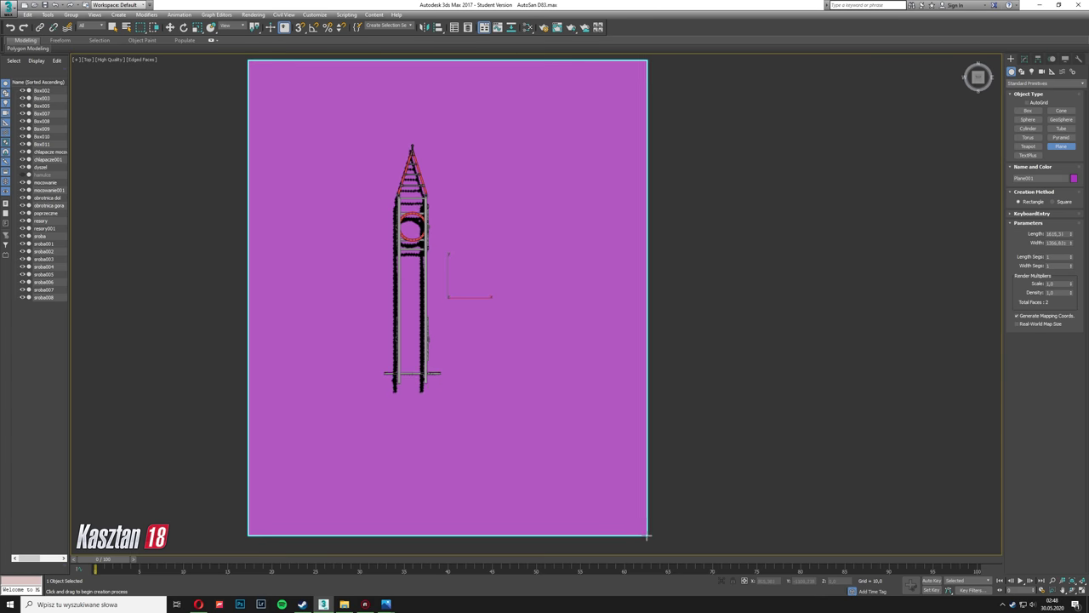
click(1074, 178)
click(468, 322)
click(587, 348)
key(alt+w)
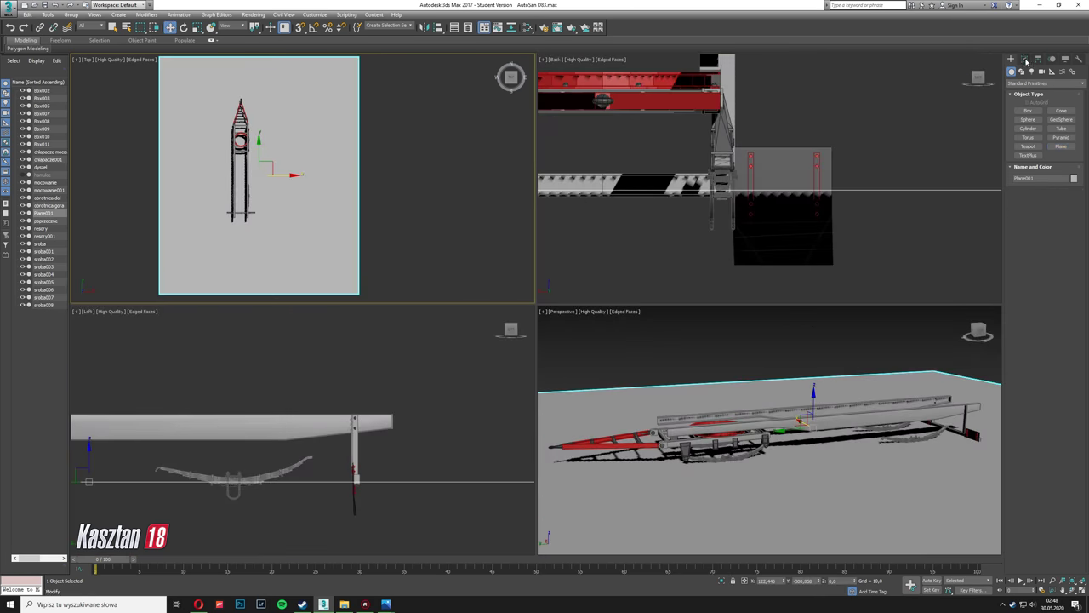
Step: Make the plane an Editable Poly, raise its back edge into a wall and chamfer the corner with two segments
click(1024, 58)
scroll(889, 242, down, 4)
drag(805, 239, 805, 195)
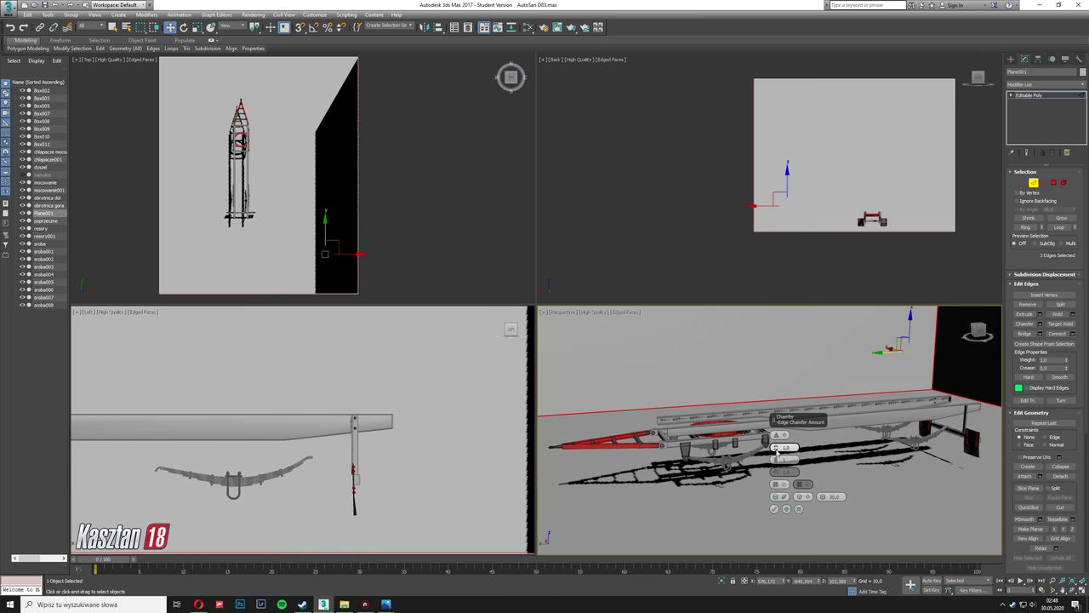
mouse_move(777, 450)
mouse_down()
mouse_move(777, 438)
mouse_move(777, 463)
mouse_up()
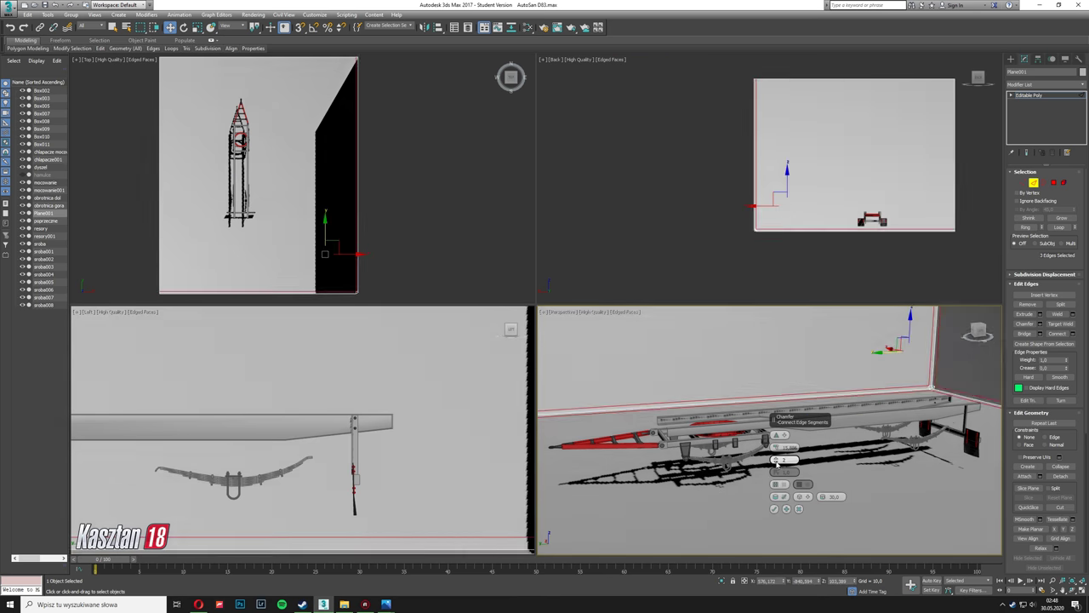
click(773, 508)
Step: Add a Standard Skylight above the trailer in the Perspective view
key(alt+w)
click(1011, 59)
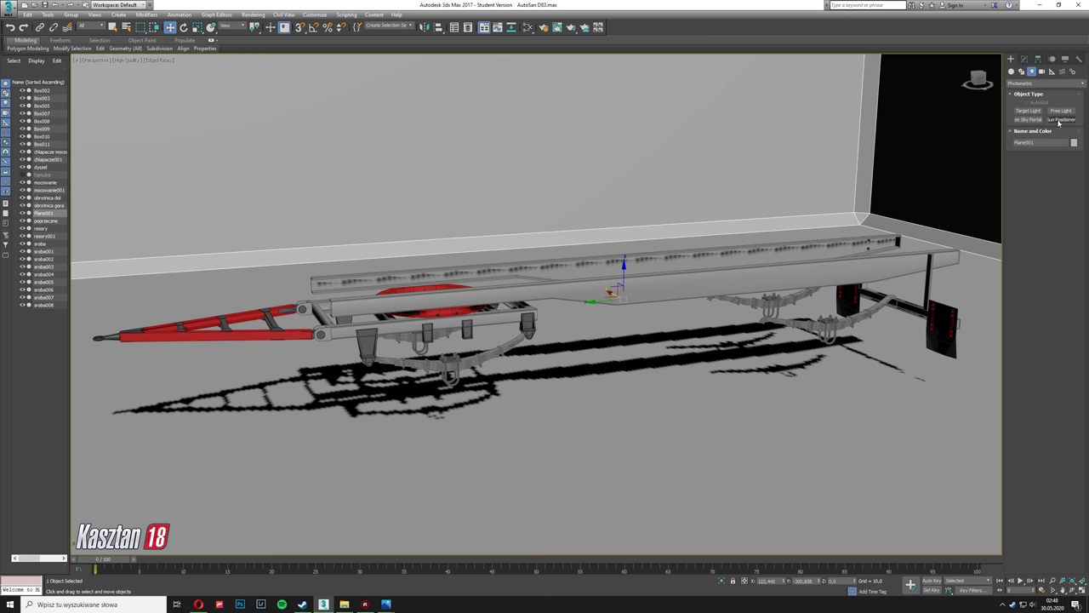
click(1017, 100)
click(1060, 120)
click(849, 211)
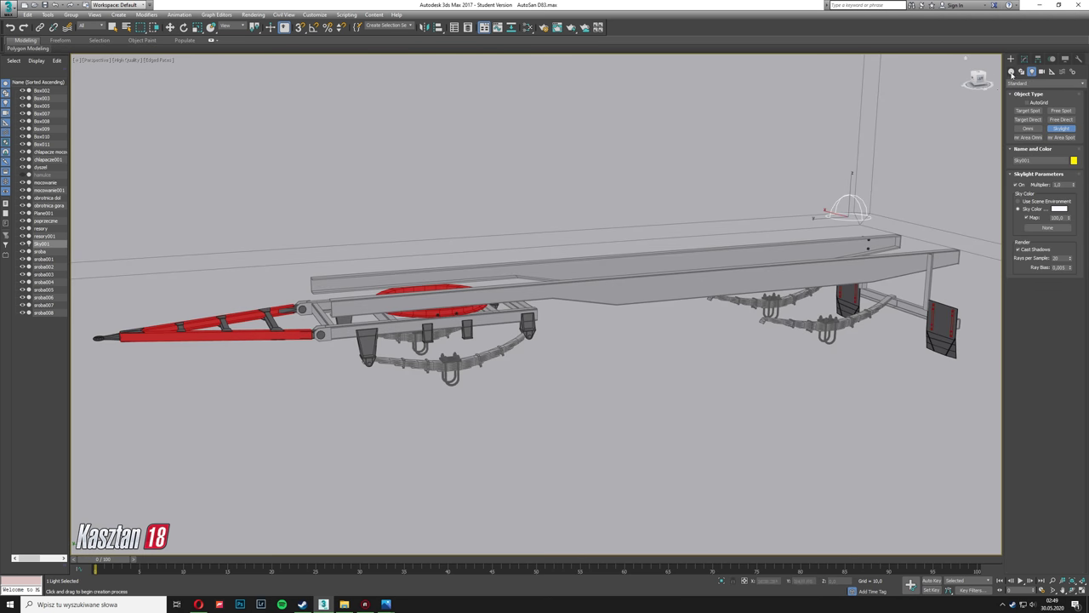
click(47, 367)
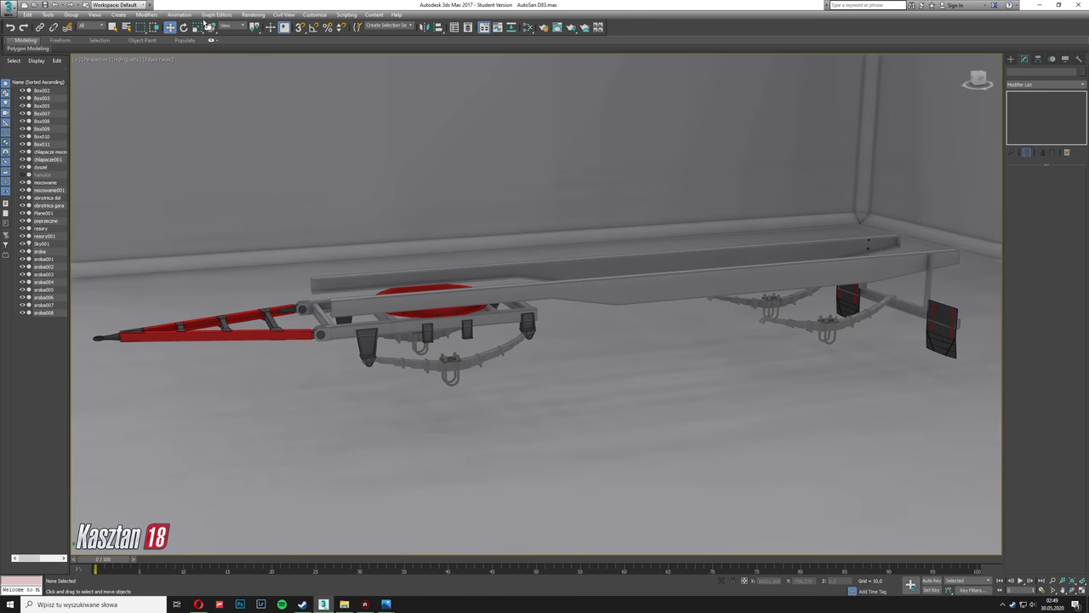
click(252, 14)
Step: Render the Perspective view at 2560×1440 and close the render preview
click(269, 53)
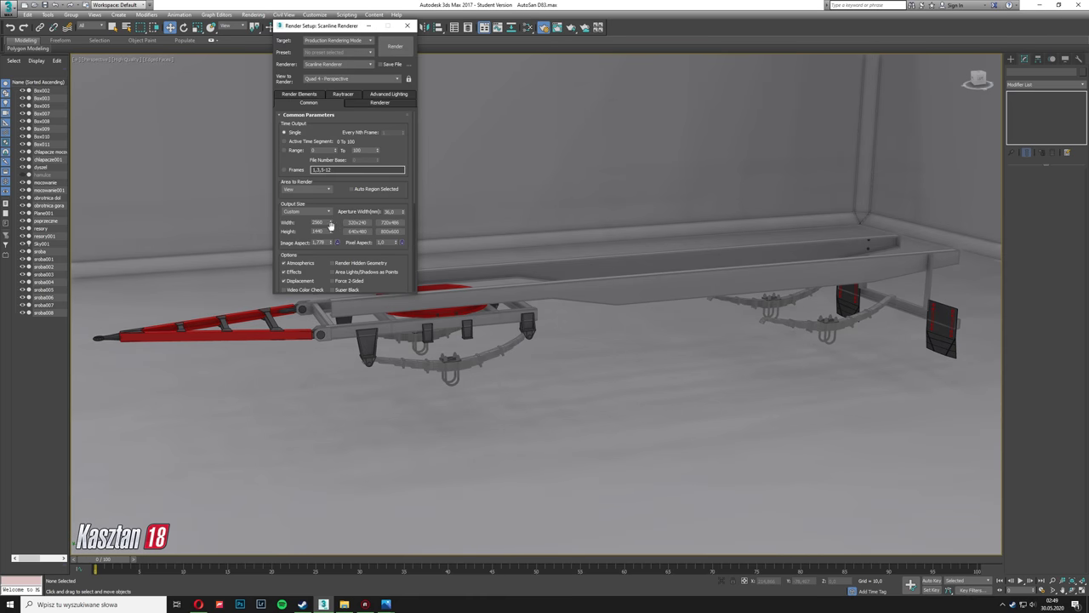
click(395, 51)
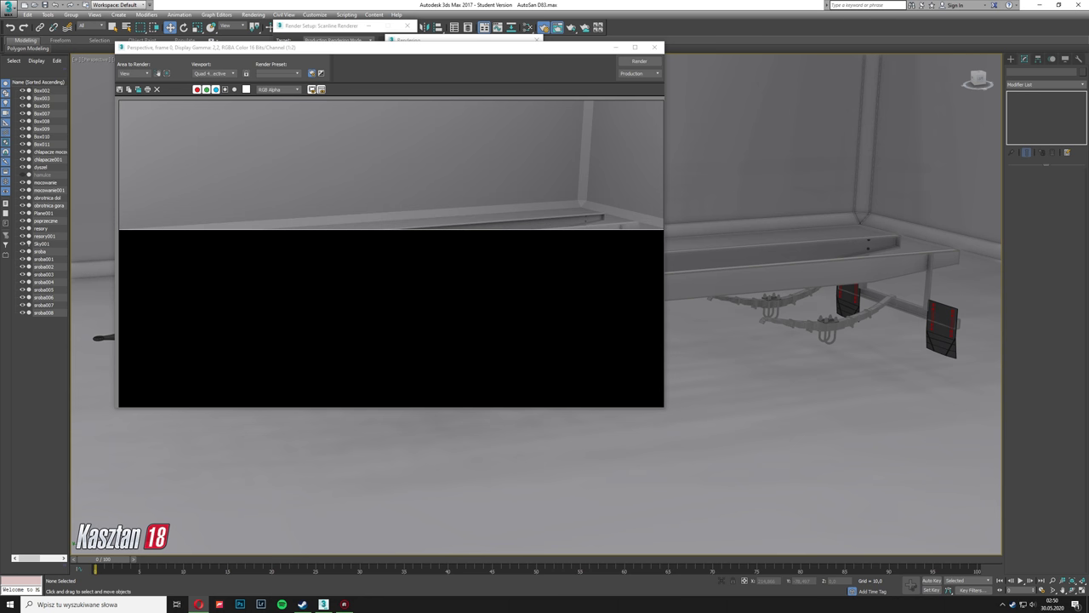
click(653, 47)
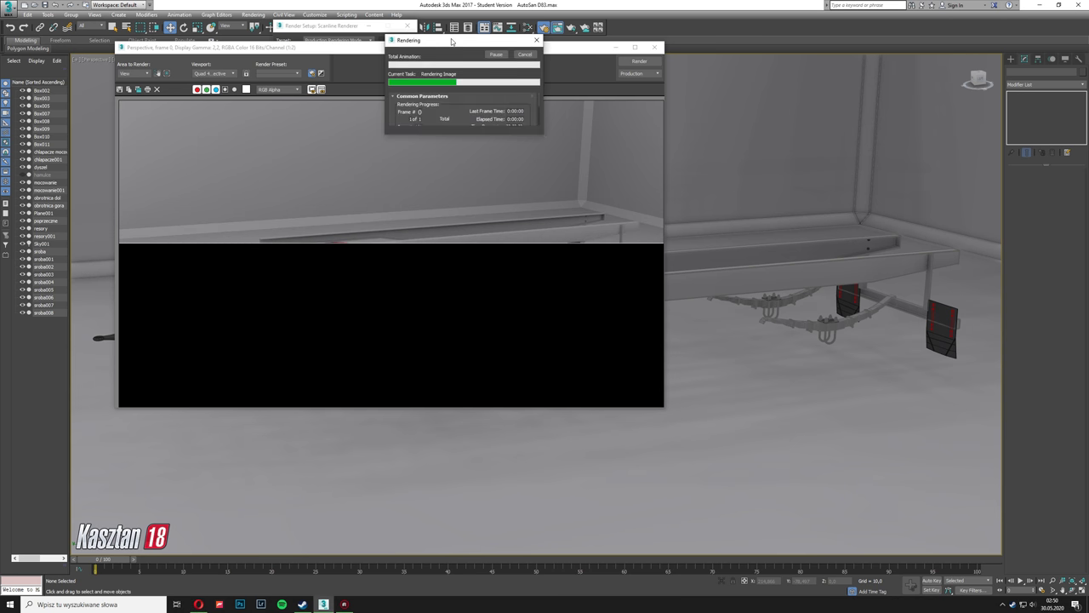
Step: Chamfer the backdrop's wall-corner edges again and make the backdrop light cyan
click(845, 201)
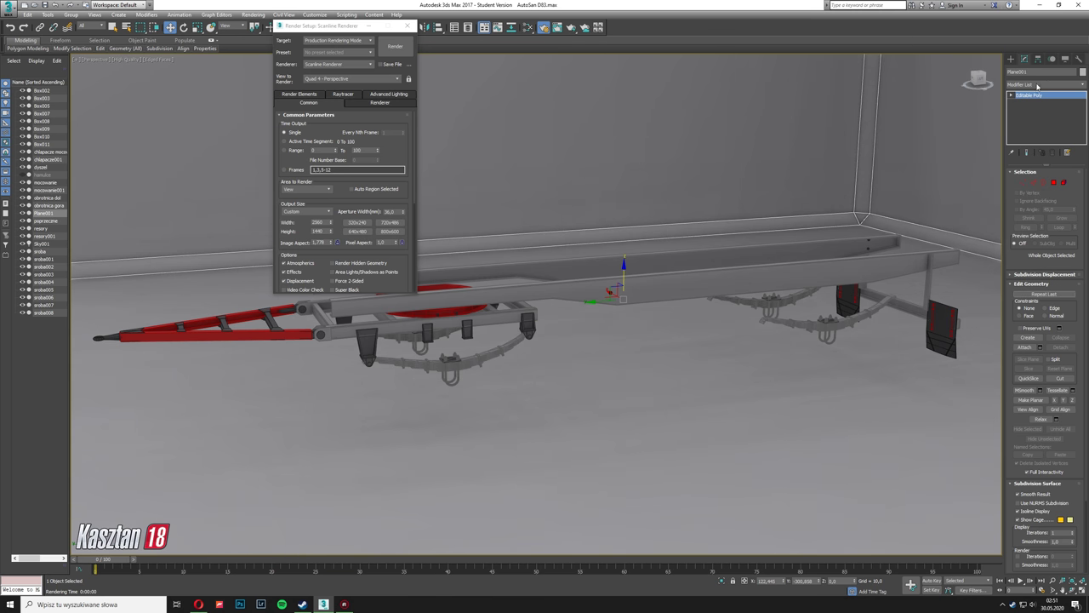
key(2)
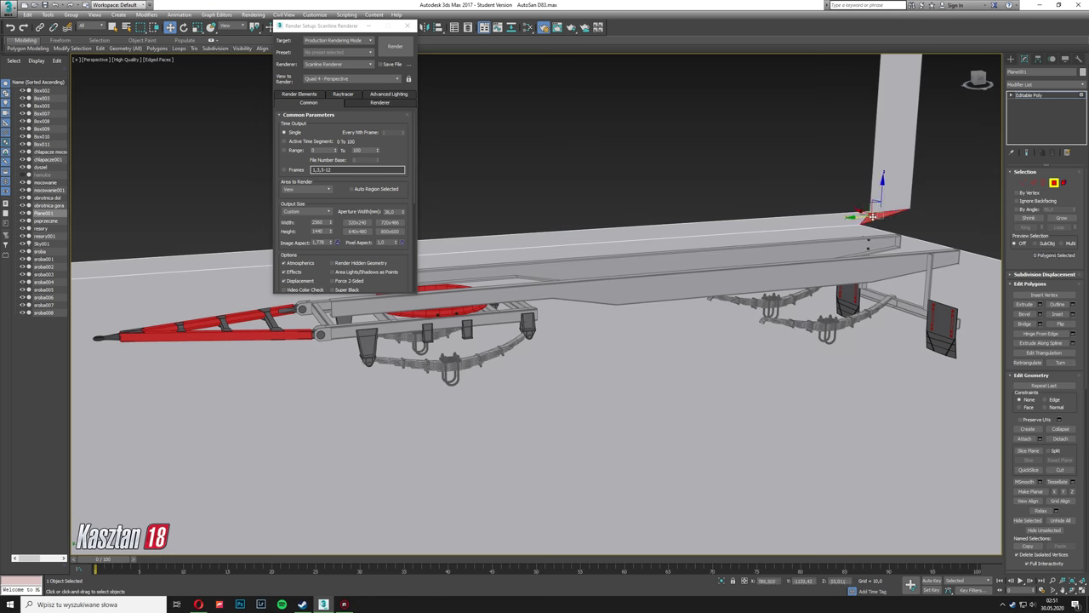
click(850, 218)
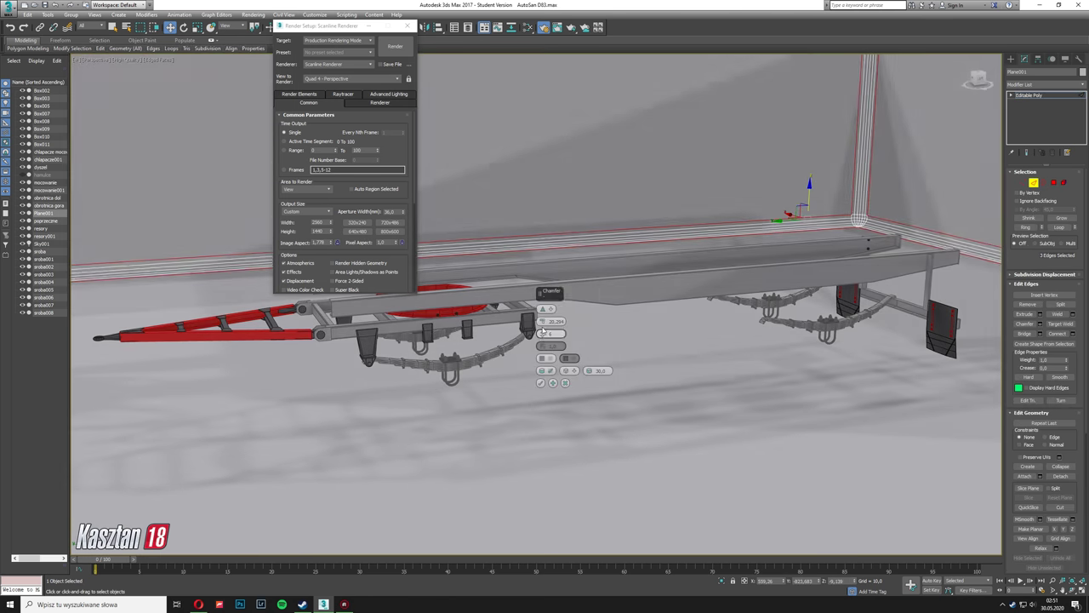
click(540, 382)
click(468, 295)
click(587, 348)
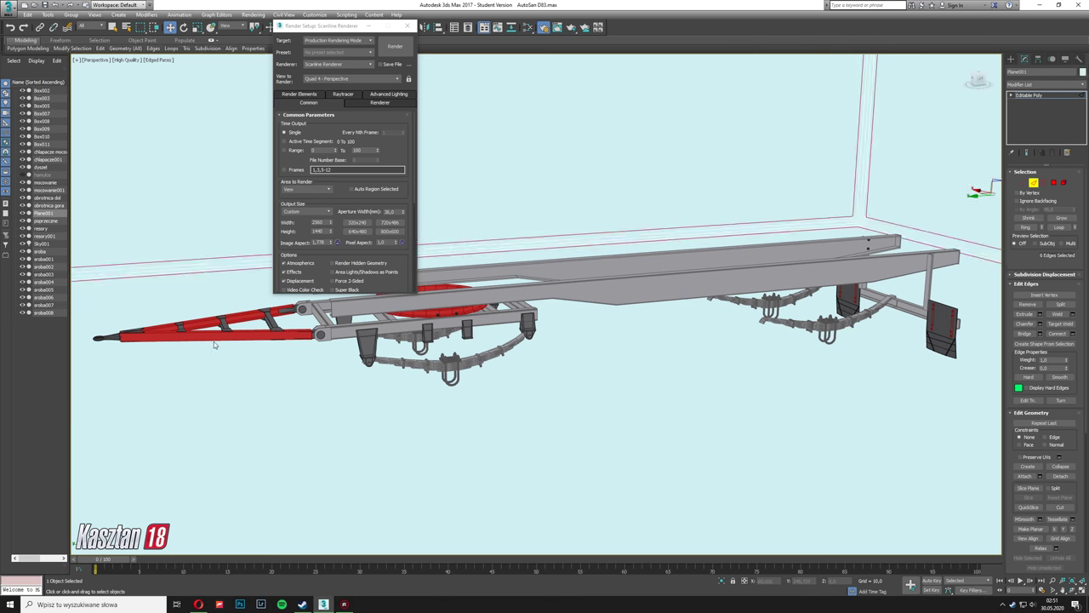